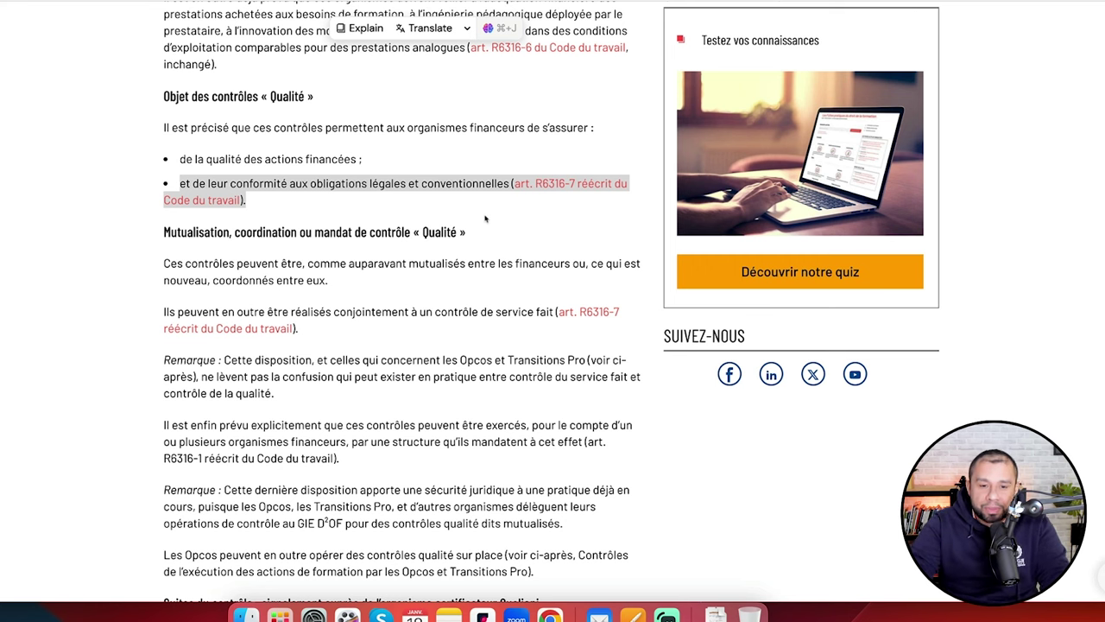
- Highlight the passage on joint service checks and the legal-conformity point under "Objet des contrôles « Qualité »"
left_click_drag(298, 329, 398, 312)
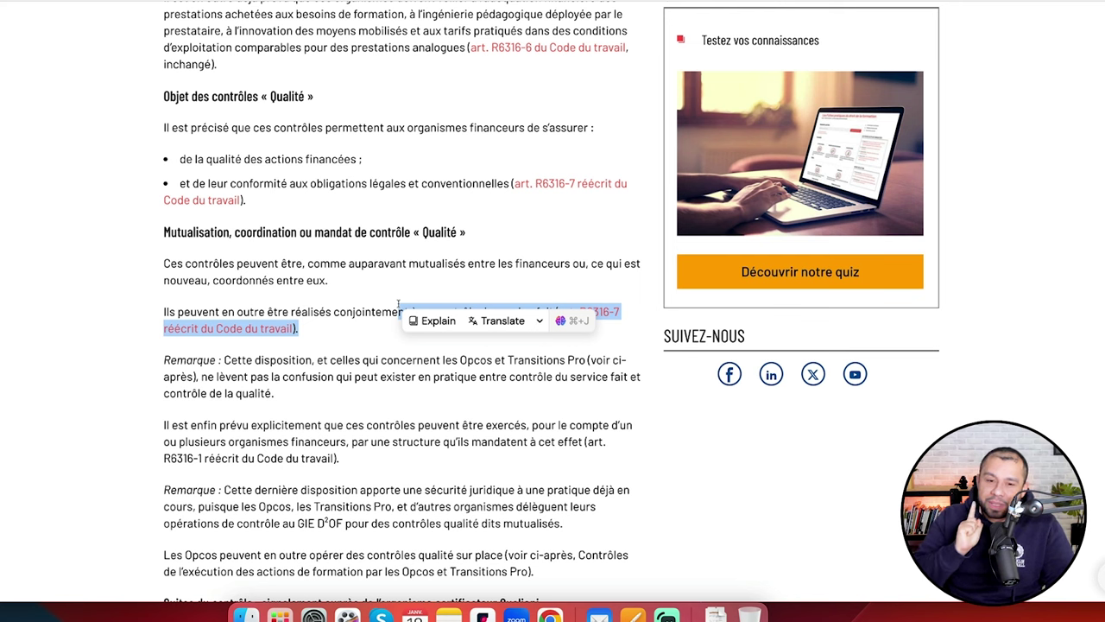
left_click(380, 212)
left_click_drag(309, 204, 174, 197)
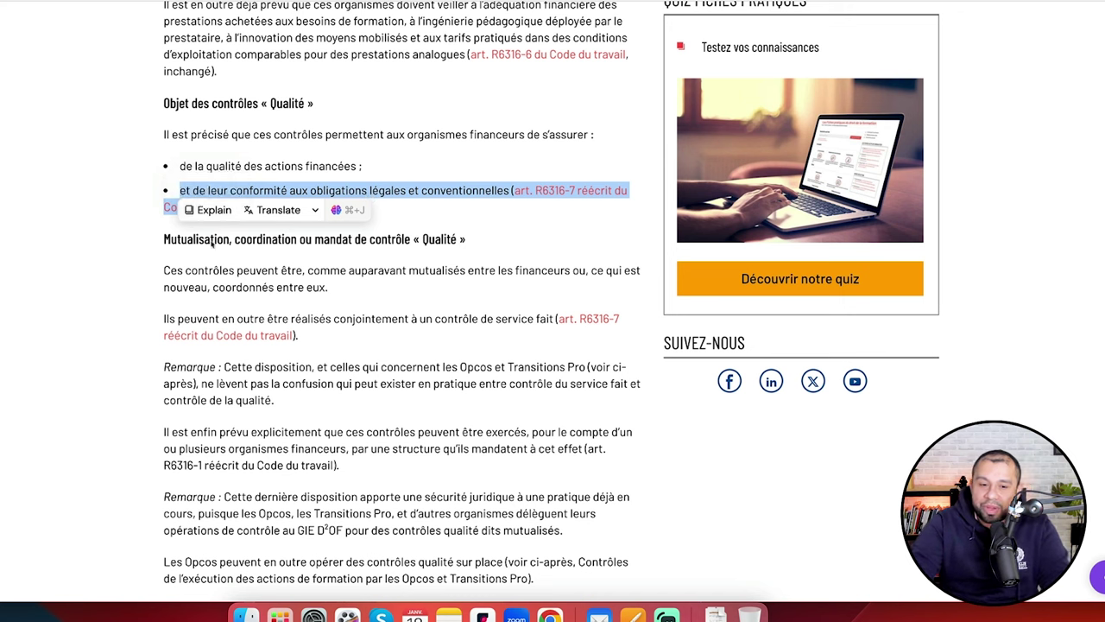
left_click(434, 366)
scroll(309, 354, "down", 5)
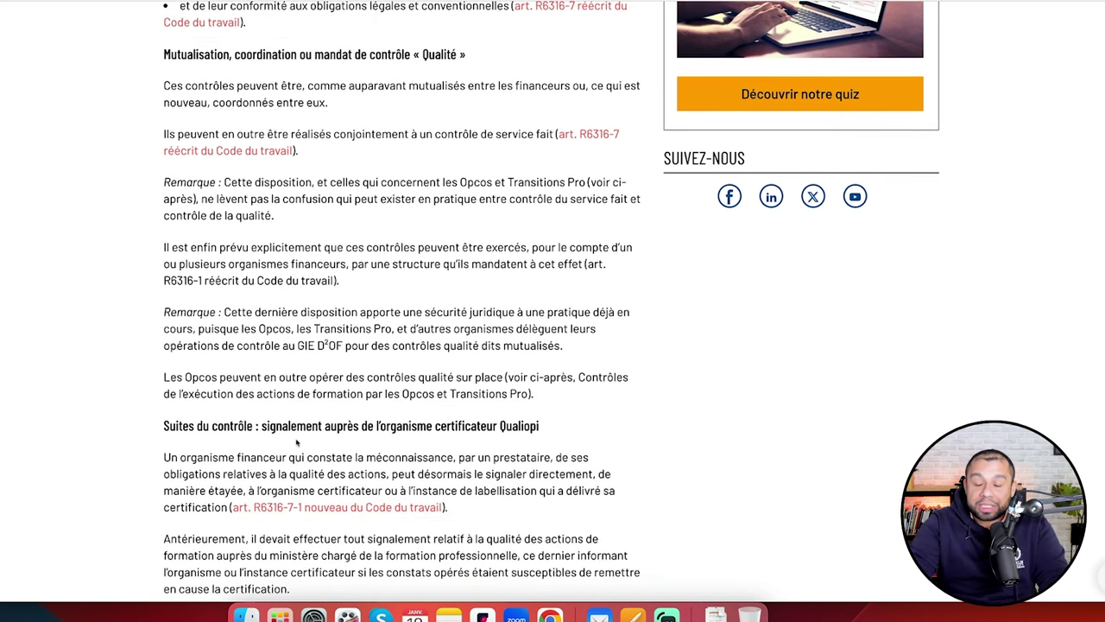
- Highlight "signalement auprès de l'organisme certificateur Qualiopi" in the heading on control follow-ups and read the section below it
left_click_drag(262, 430, 559, 437)
scroll(561, 440, "up", 1)
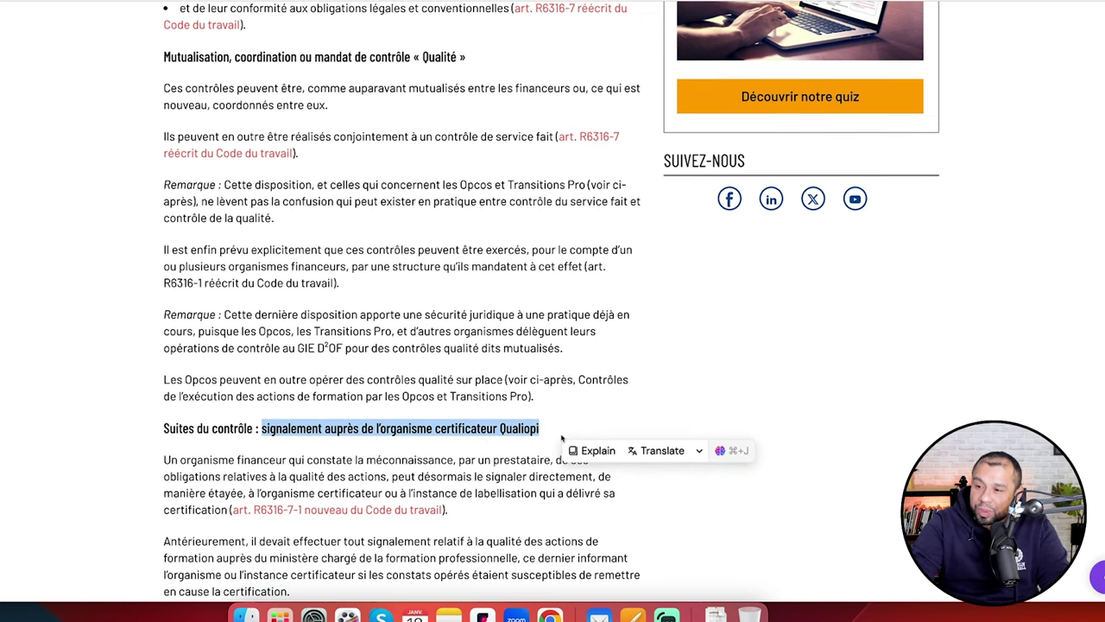
scroll(561, 439, "down", 4)
scroll(561, 437, "down", 2)
scroll(561, 437, "down", 1)
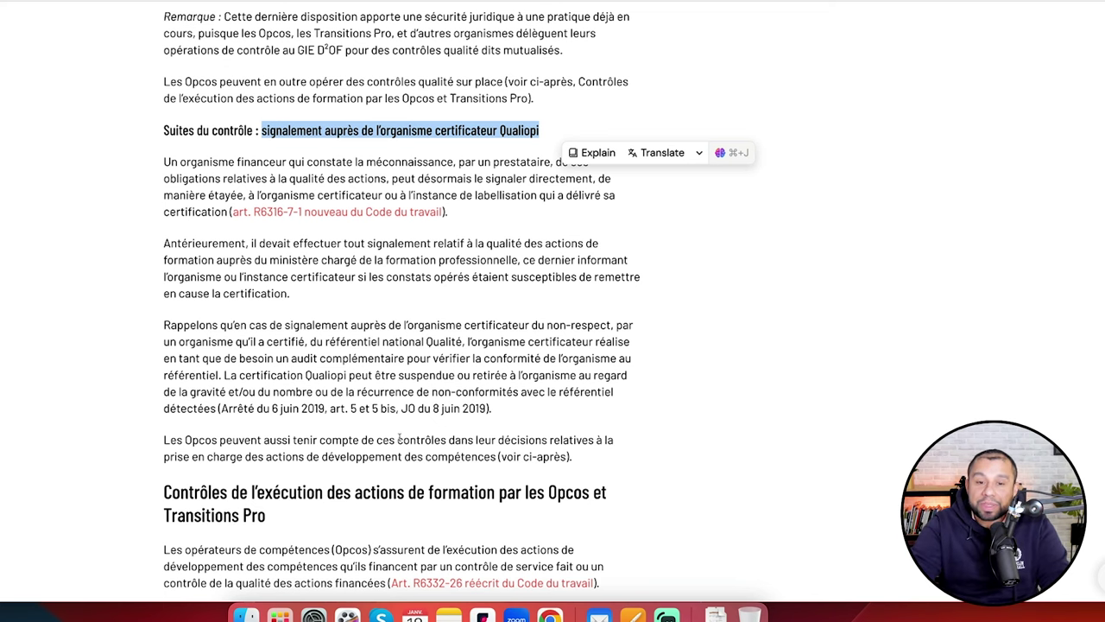
- Read the section on Opcos and Transitions Pro controls, from additional documents to on-site quality checks and follow-ups
scroll(293, 476, "down", 5)
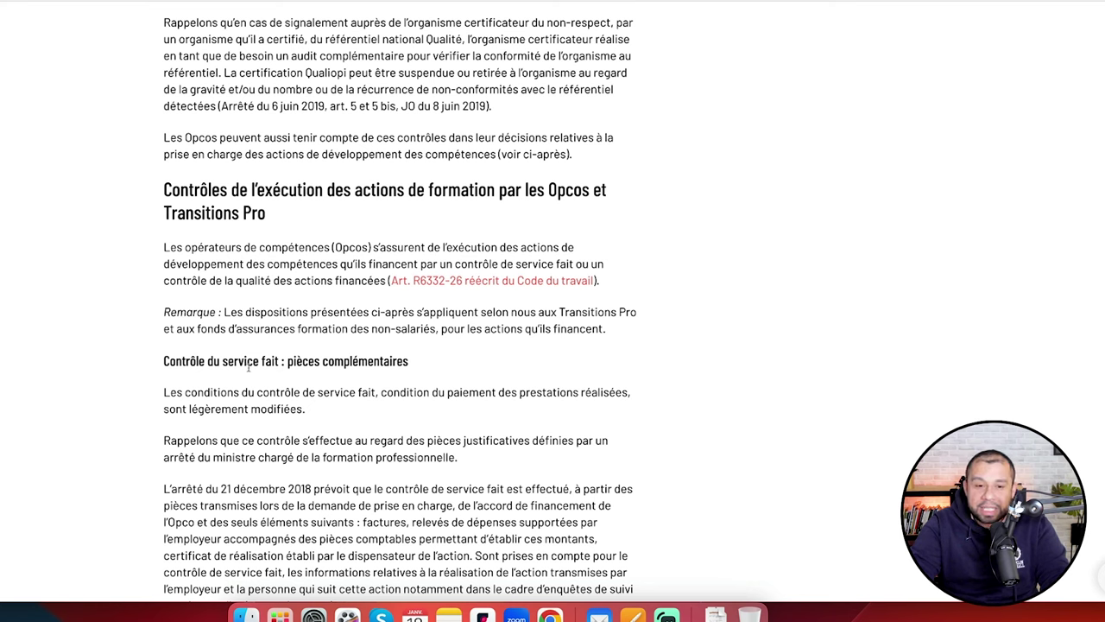
scroll(251, 365, "down", 6)
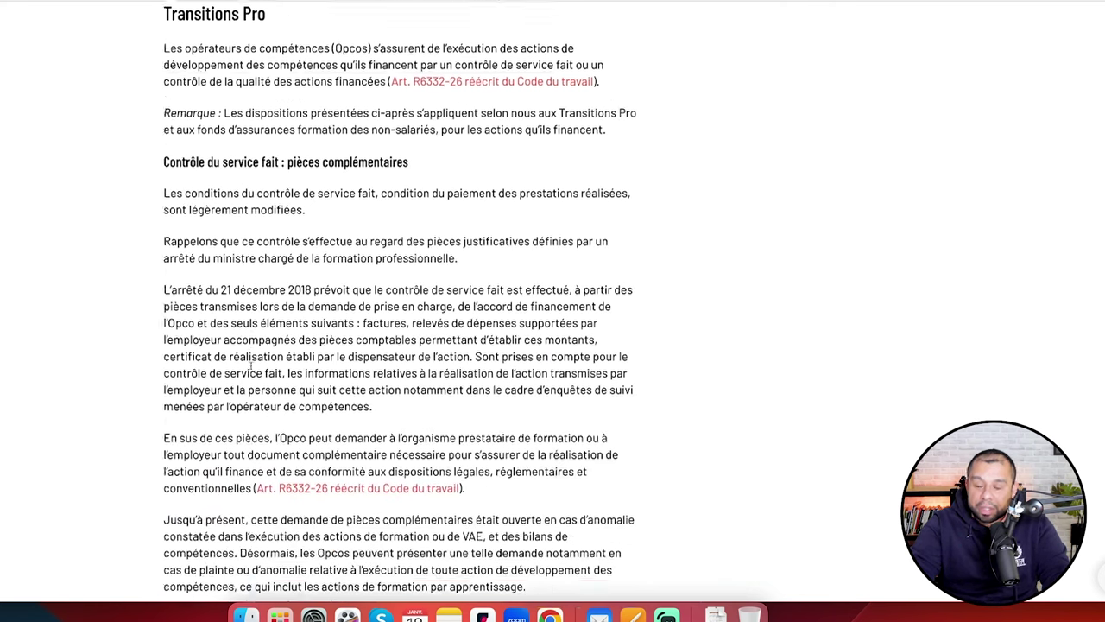
scroll(251, 367, "down", 2)
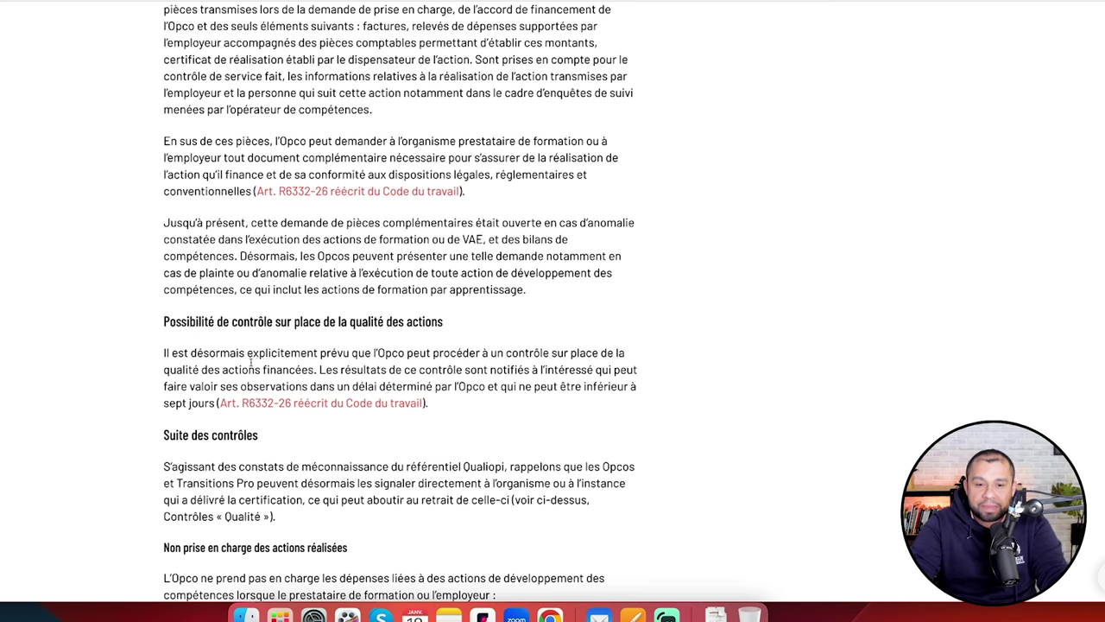
scroll(251, 366, "down", 2)
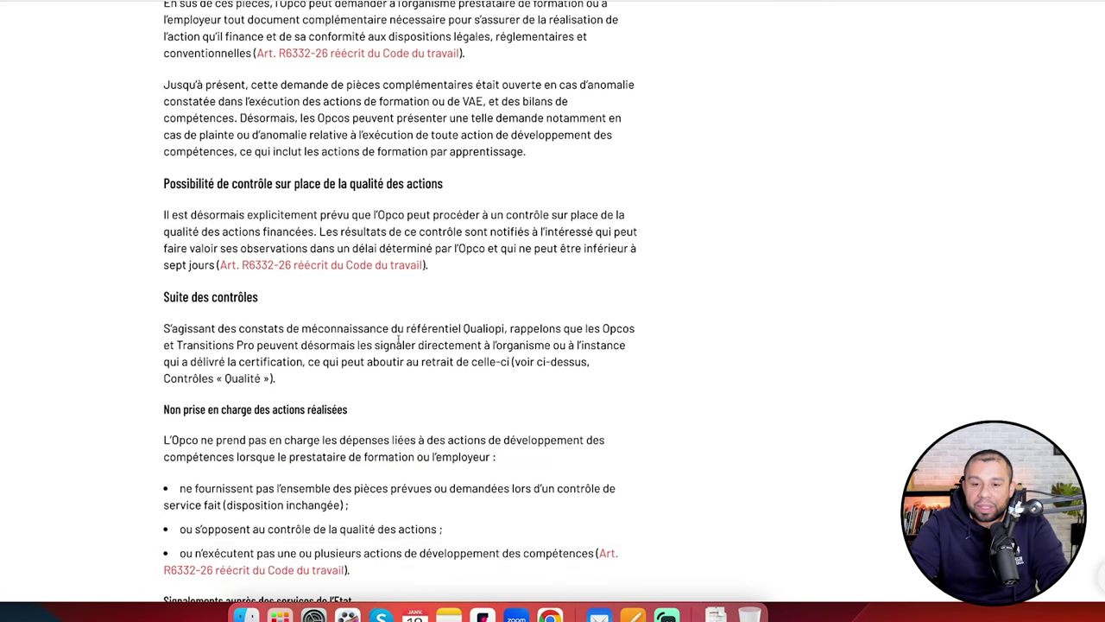
scroll(400, 341, "down", 2)
scroll(400, 341, "down", 1)
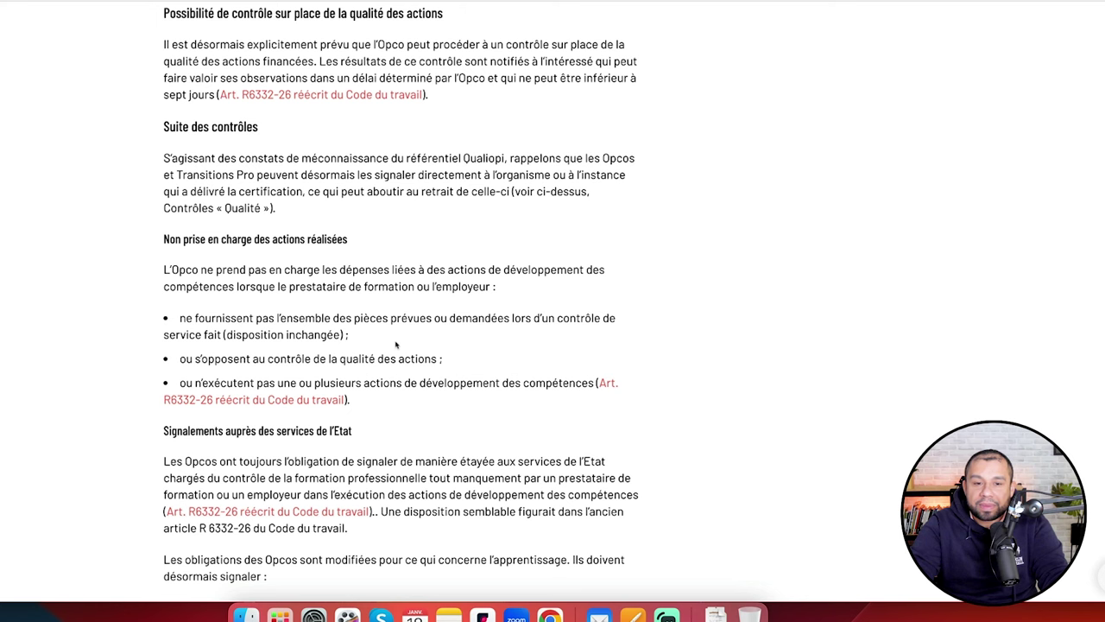
scroll(396, 346, "down", 1)
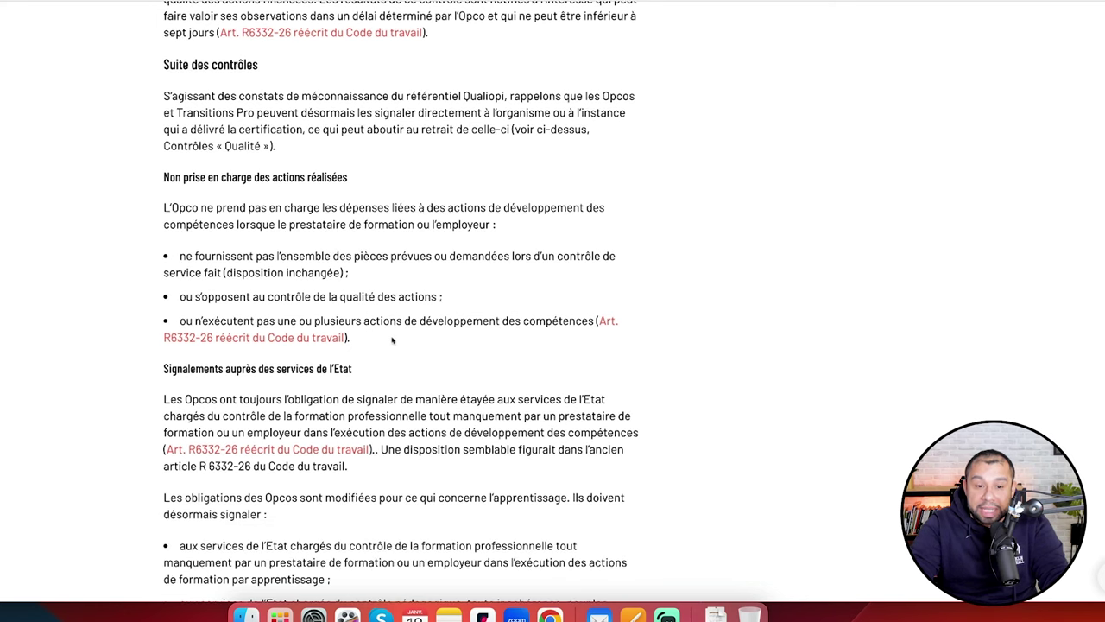
- Highlight the "Suite des contrôles" section and the "Non prise en charge des actions réalisées" section with its bullet list
left_click_drag(367, 321, 164, 206)
left_click(172, 64)
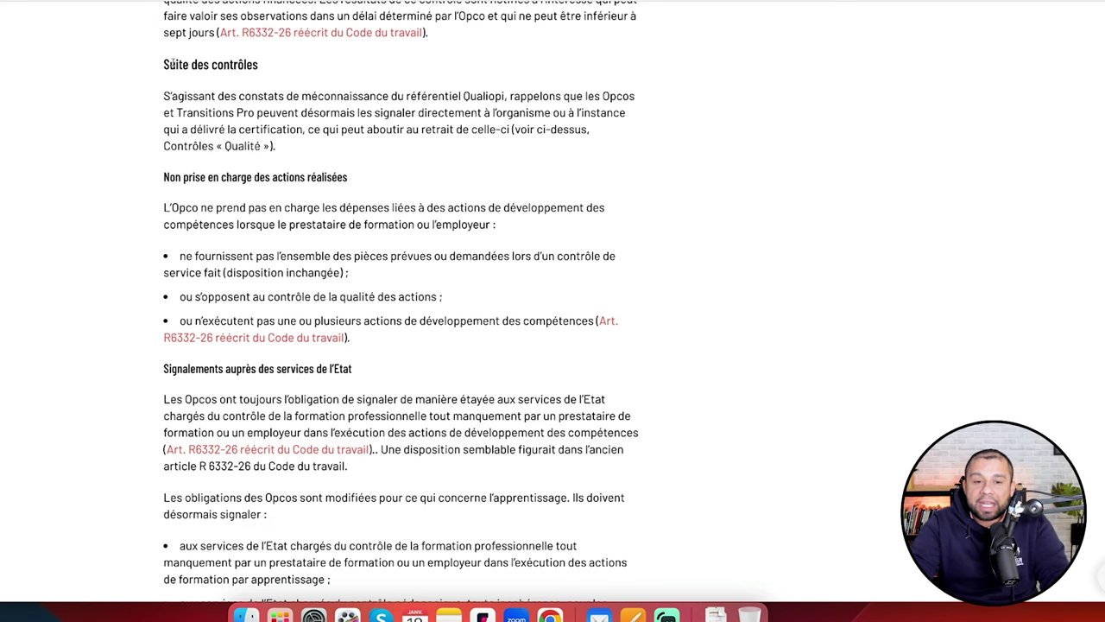
left_click_drag(161, 65, 364, 140)
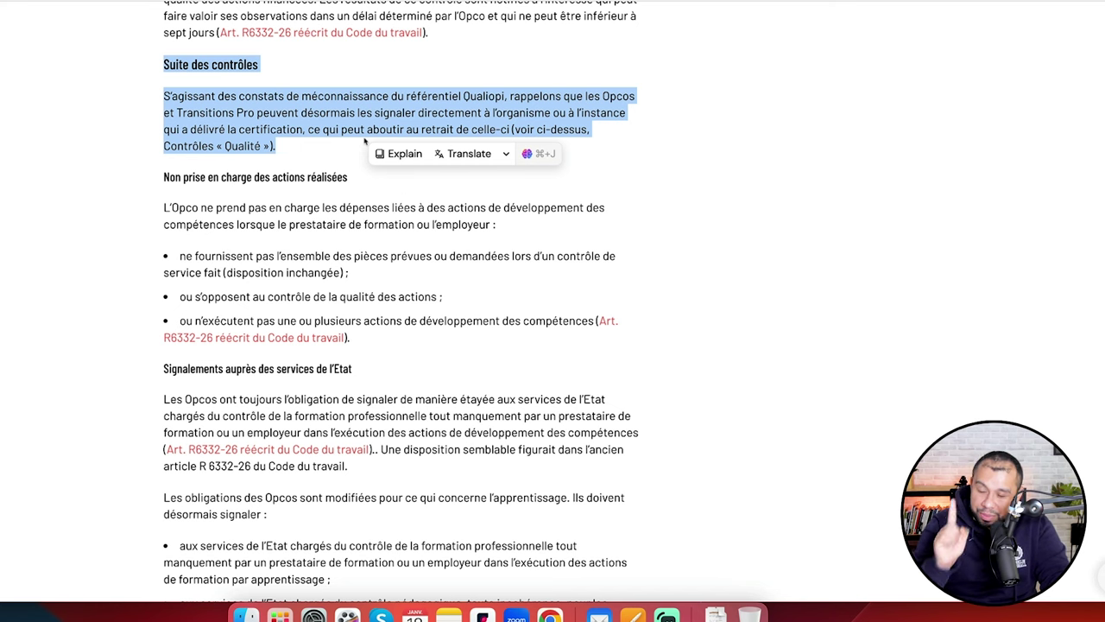
left_click_drag(165, 177, 415, 342)
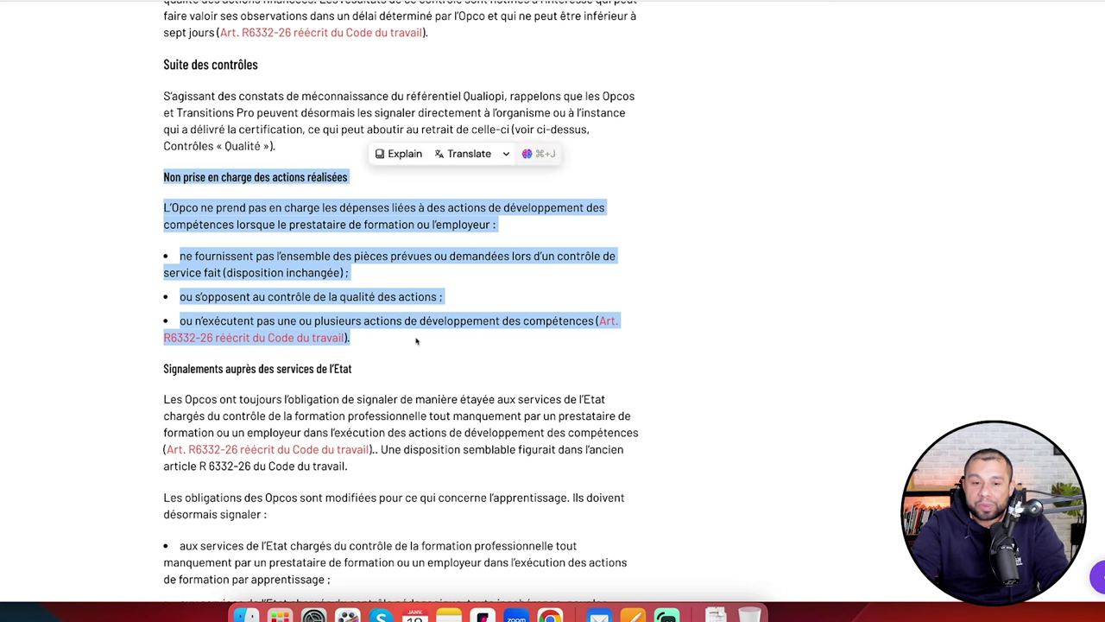
- Highlight the heading "Signalements auprès des services de l'Etat" and read the reporting obligations beneath it
scroll(413, 340, "down", 4)
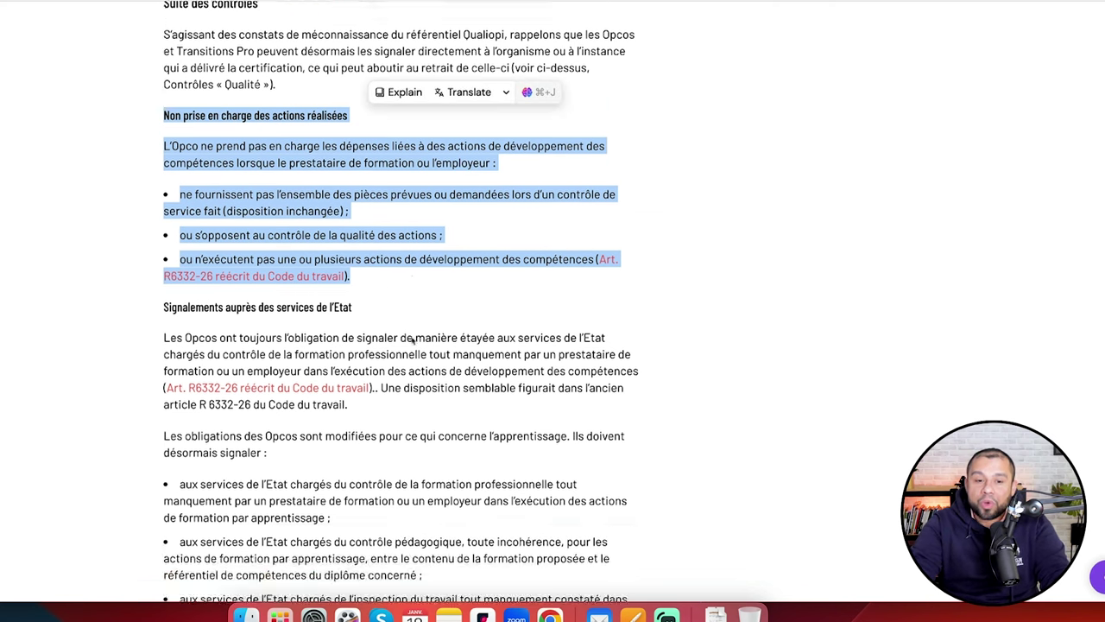
left_click_drag(164, 202, 469, 223)
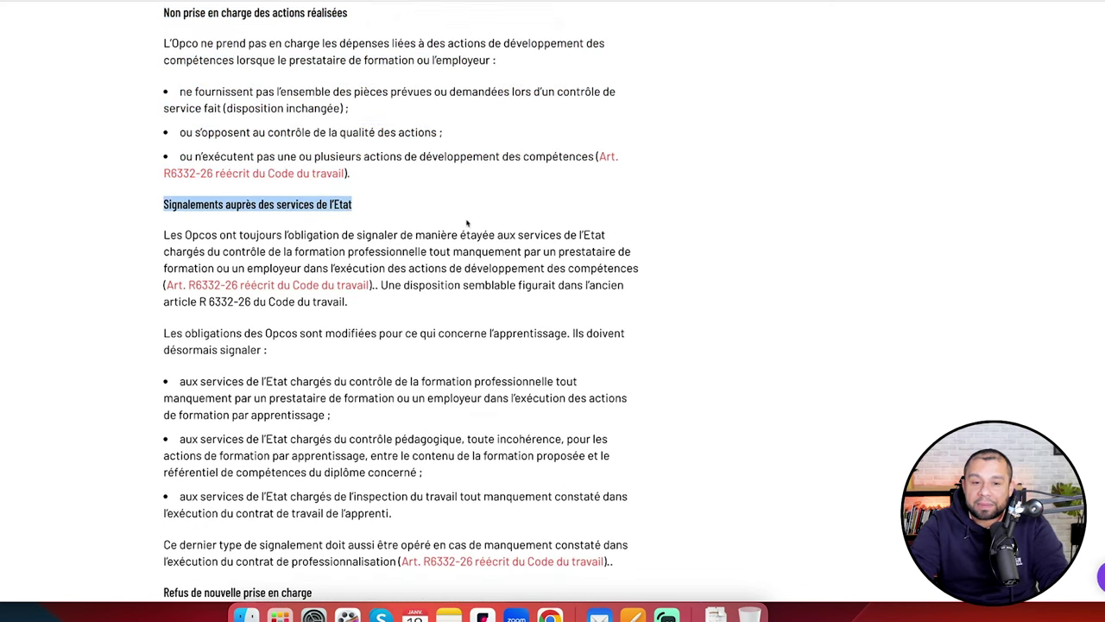
left_click(339, 313)
scroll(340, 314, "down", 5)
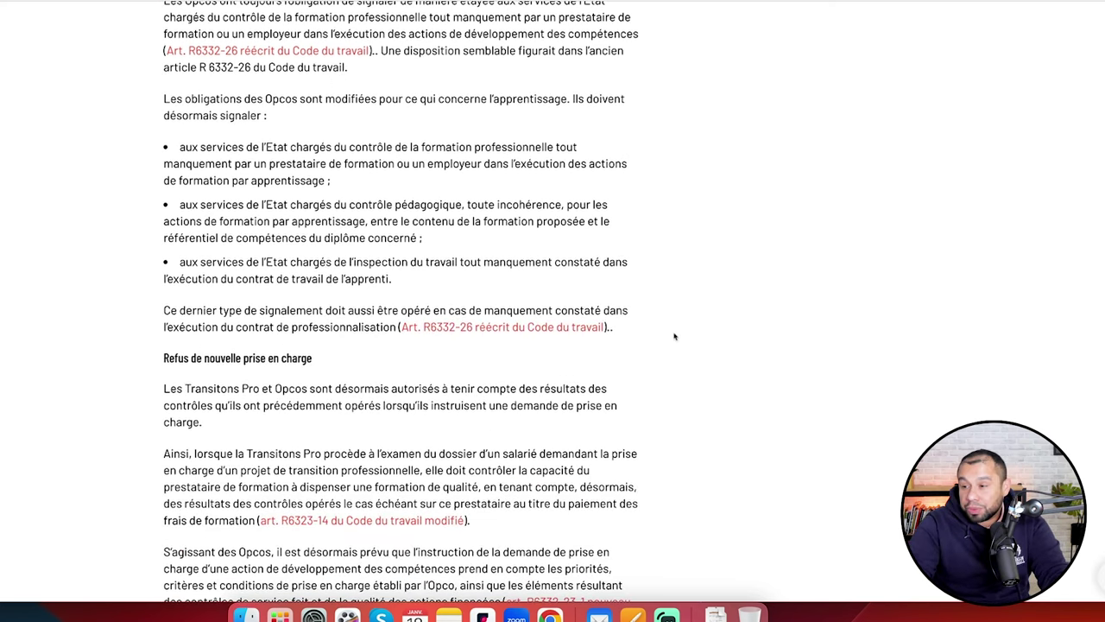
- Highlight the heading "Refus de nouvelle prise en charge" and review the section's paragraphs
scroll(674, 337, "down", 5)
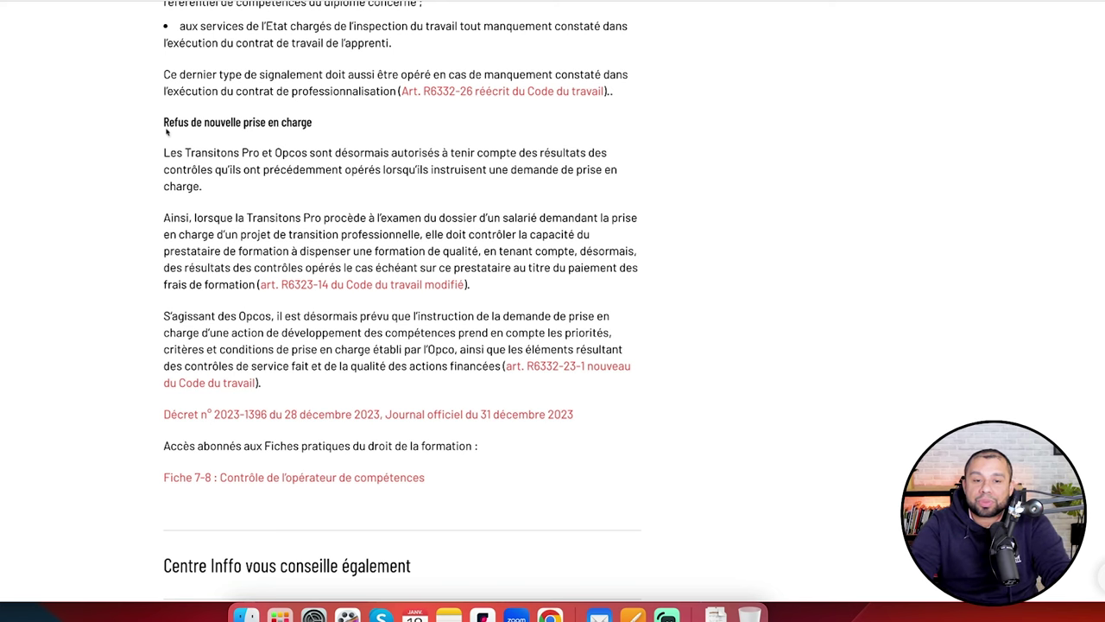
left_click_drag(163, 122, 312, 122)
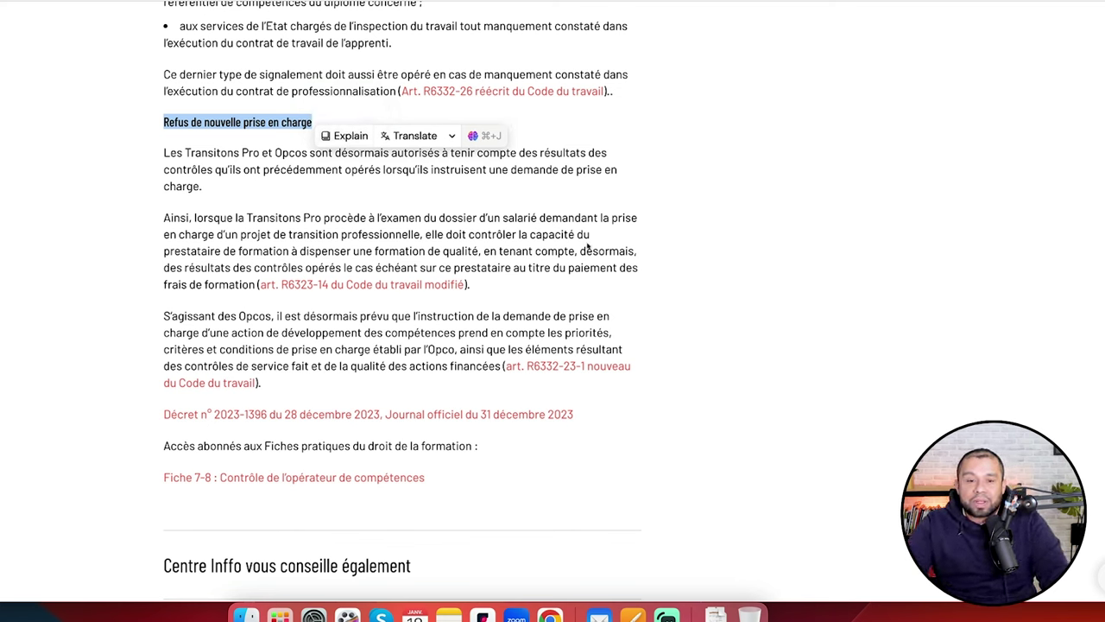
left_click(515, 267)
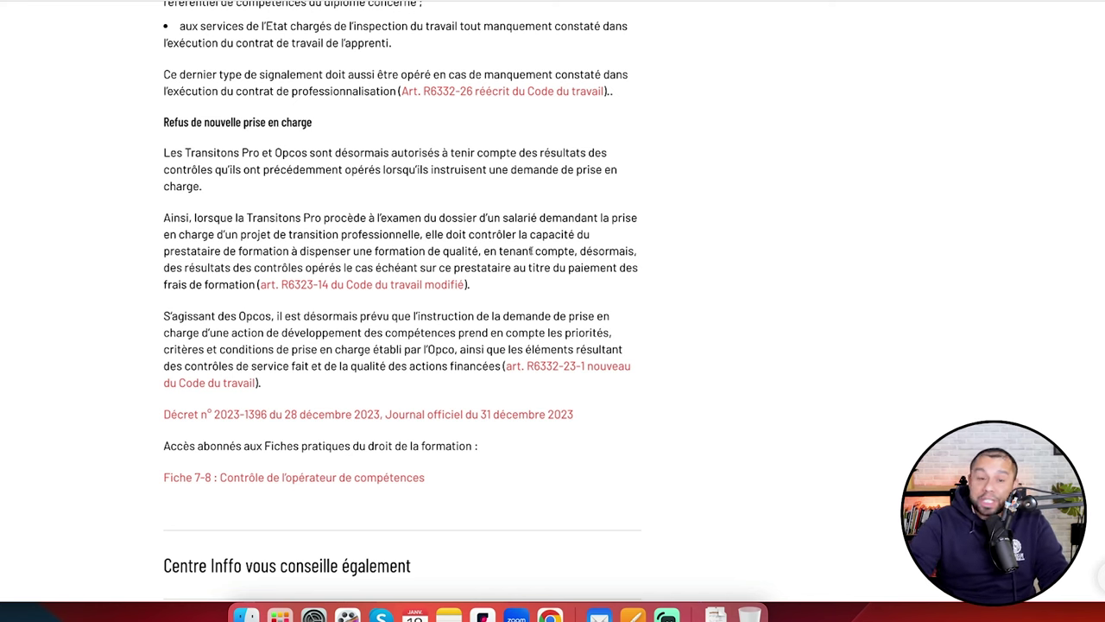
- Close the legal article and bring up the "Veille Pedagogique" slide in the presentation
key("super+w")
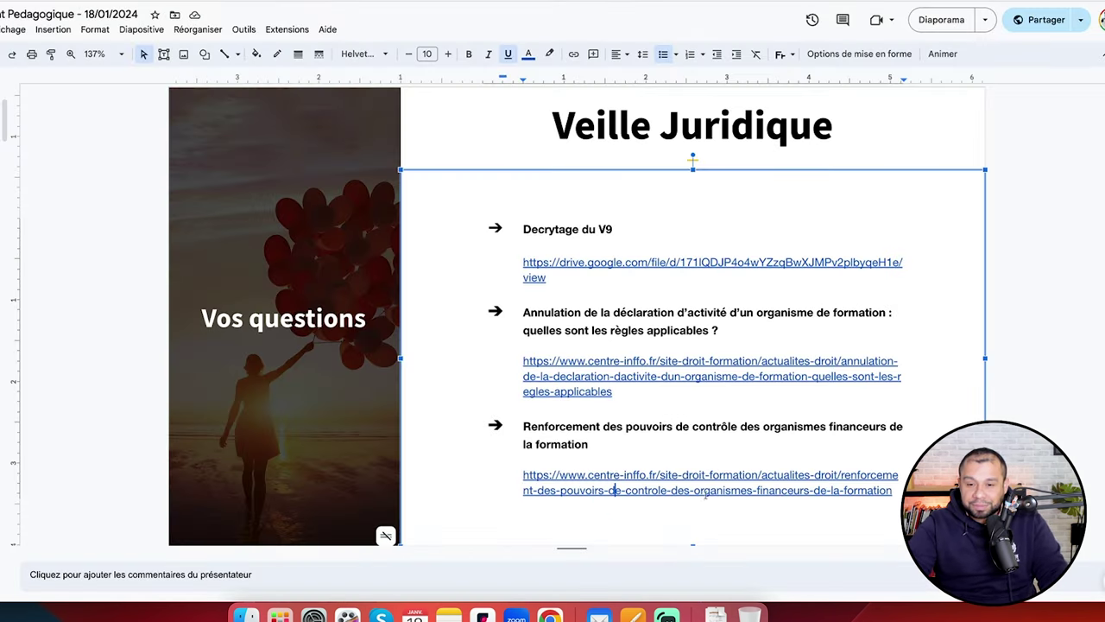
left_click(52, 536)
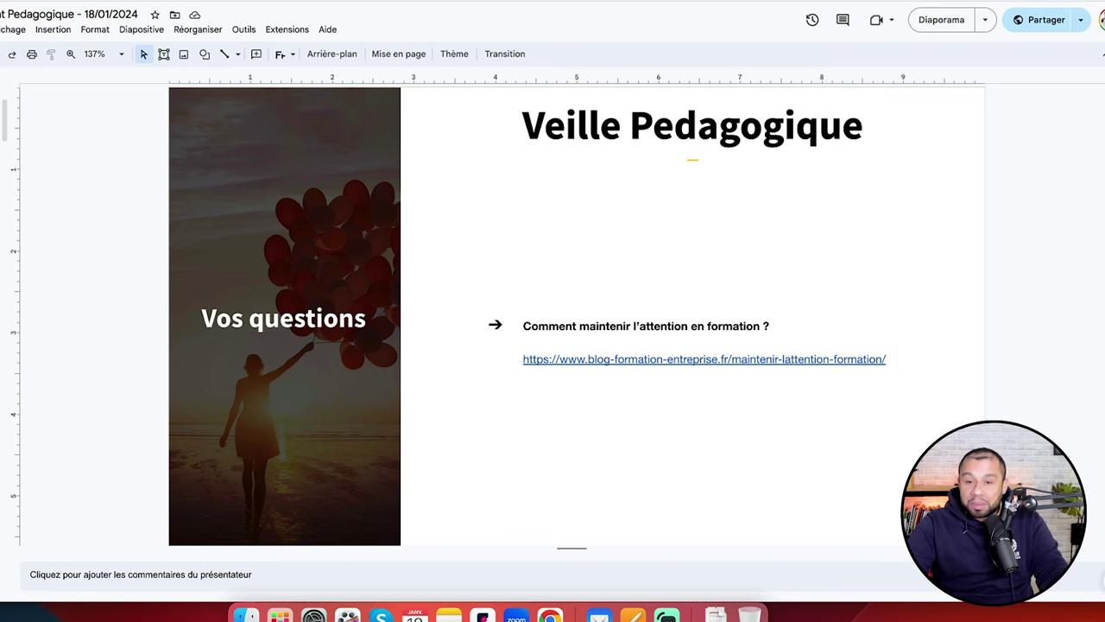
key("Up")
key("Down")
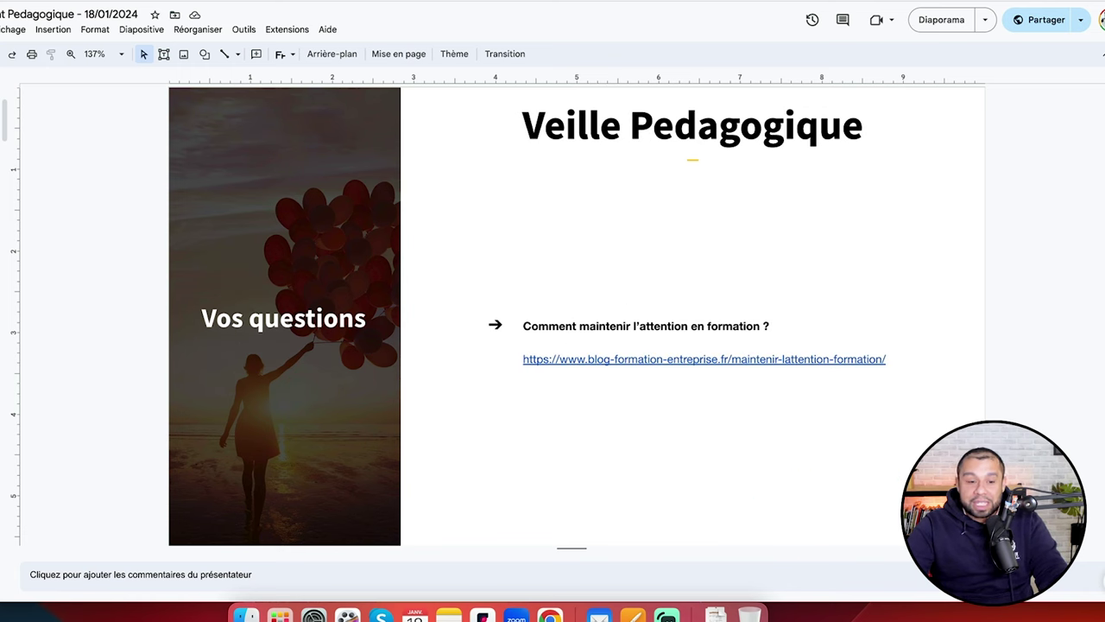
- Open the slide's linked article "Comment maintenir l'attention en formation ?" and dismiss its newsletter sign-up
left_click(649, 359)
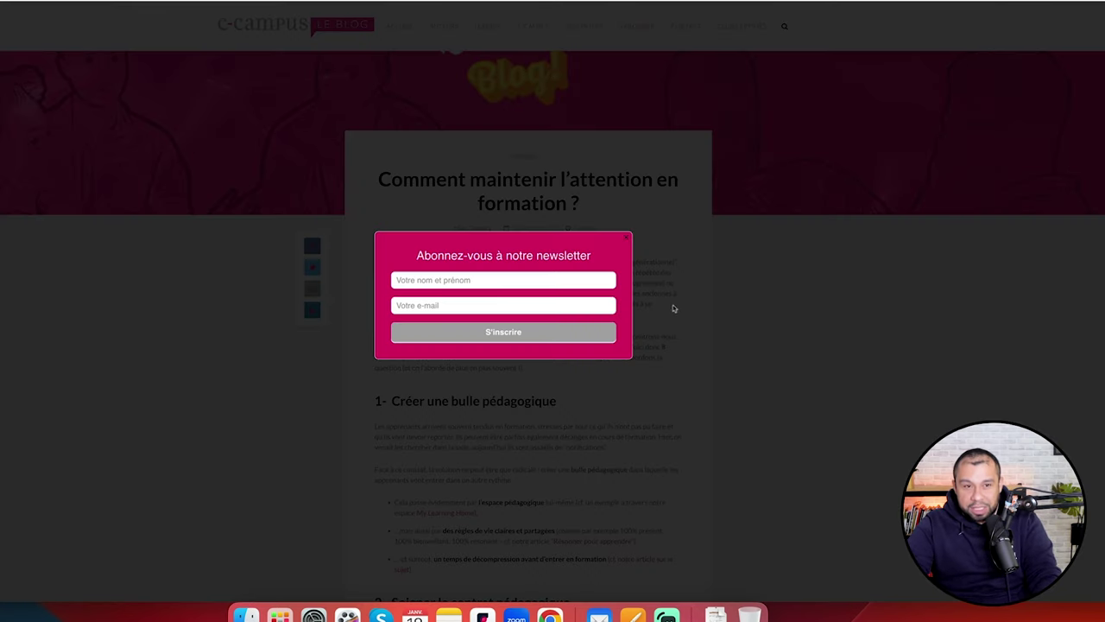
left_click(625, 240)
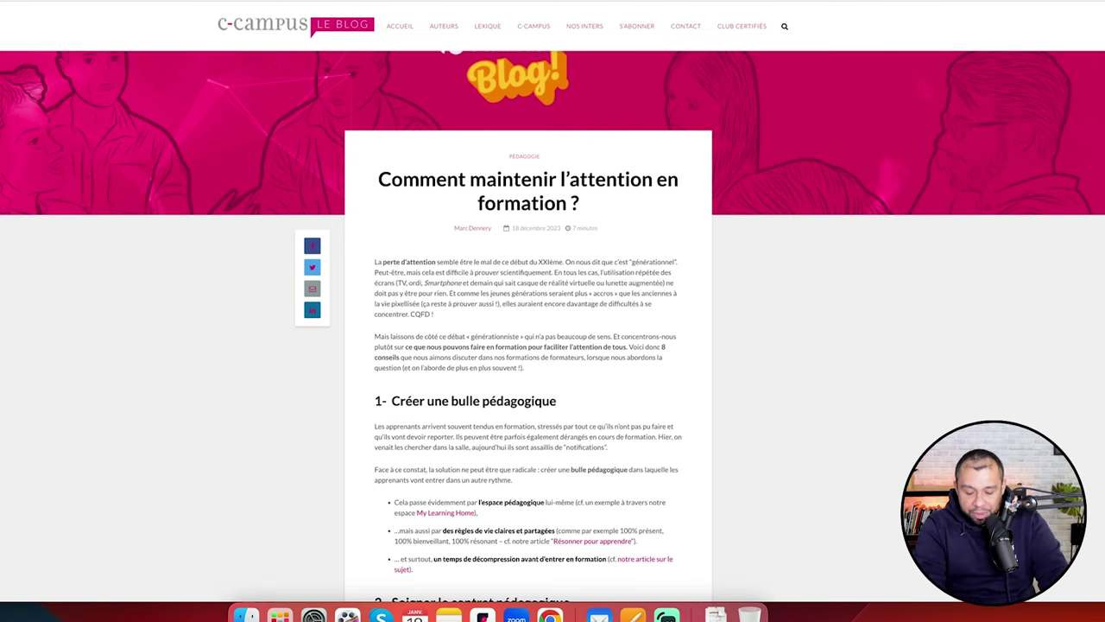
- Enlarge the blog article and read its introduction and the first tip, "Créer une bulle pédagogique"
key("super+equal")
key("super+equal")
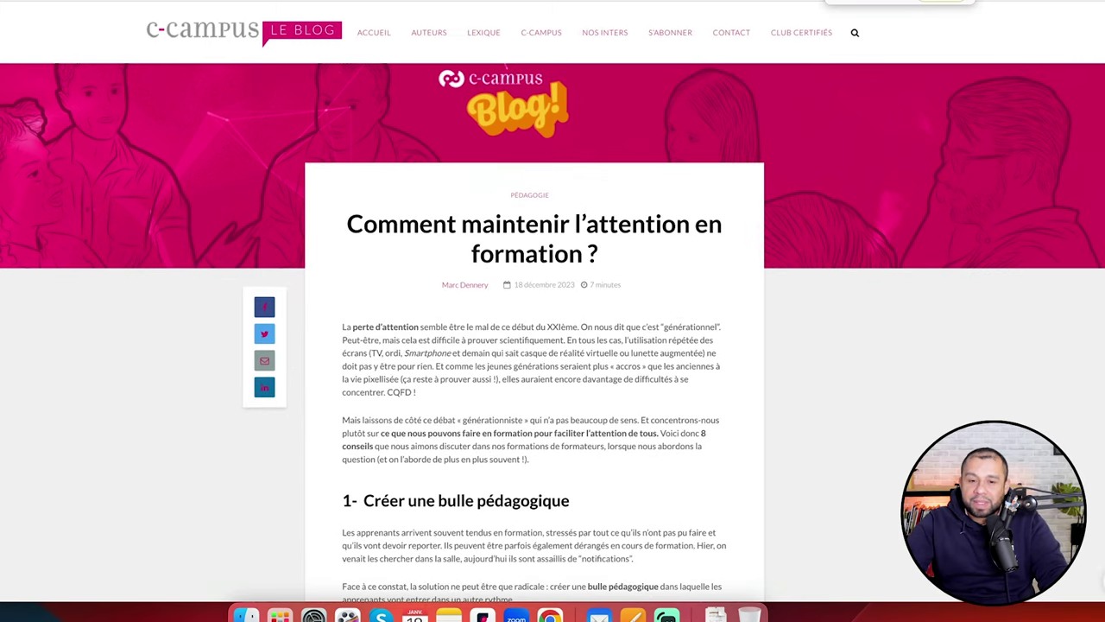
scroll(340, 178, "down", 5)
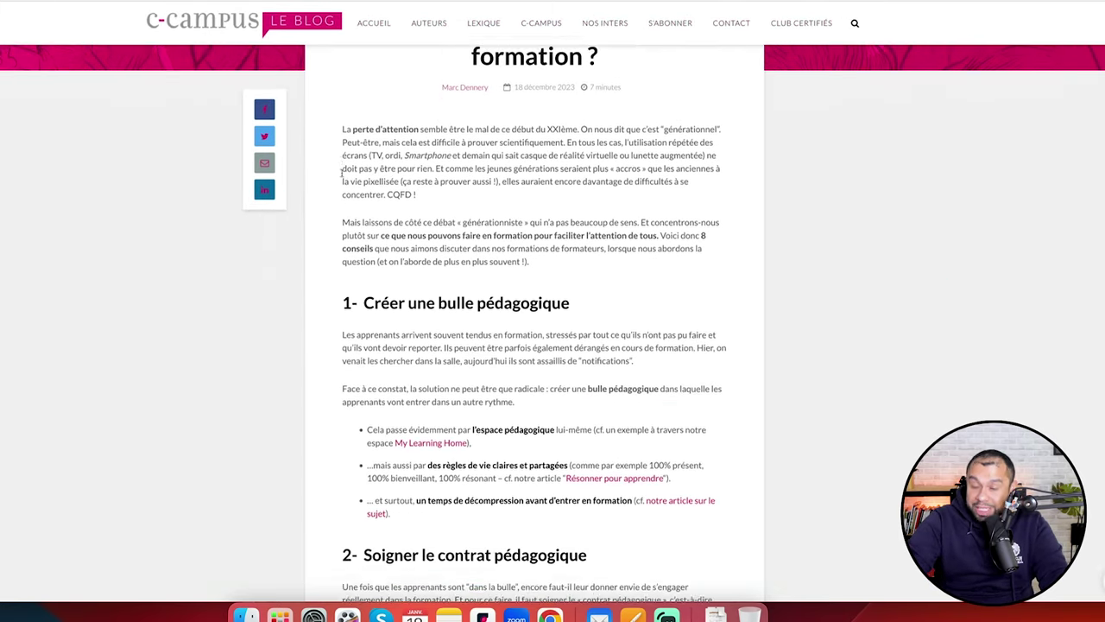
scroll(337, 171, "down", 2)
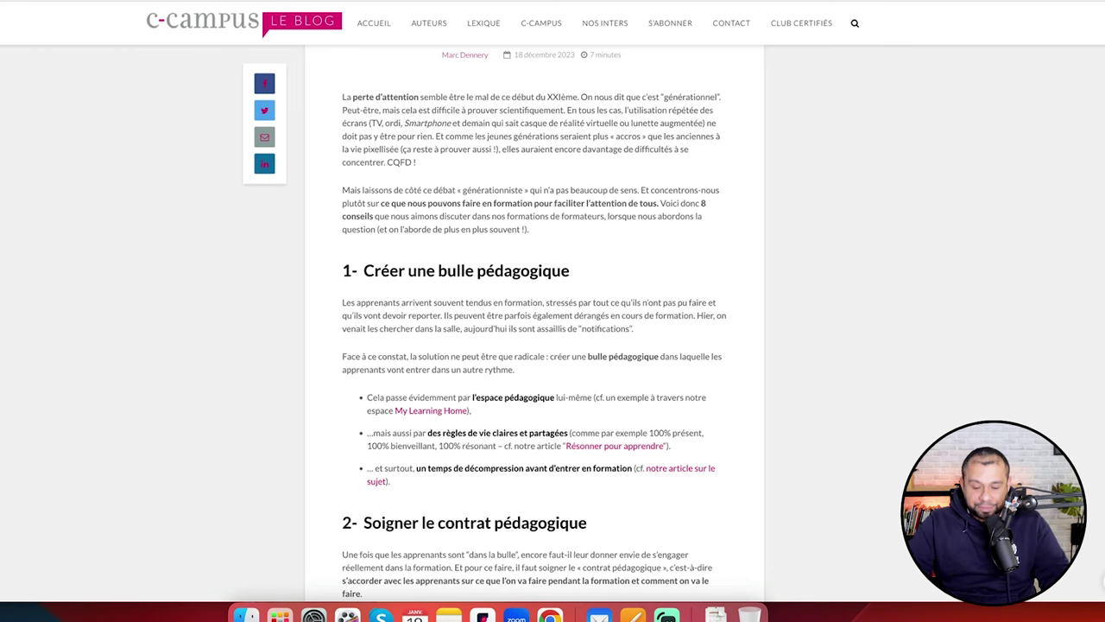
- Open Google Drive in a new browser tab and bring up the Qualiopi folder
key("super+t")
type("drive")
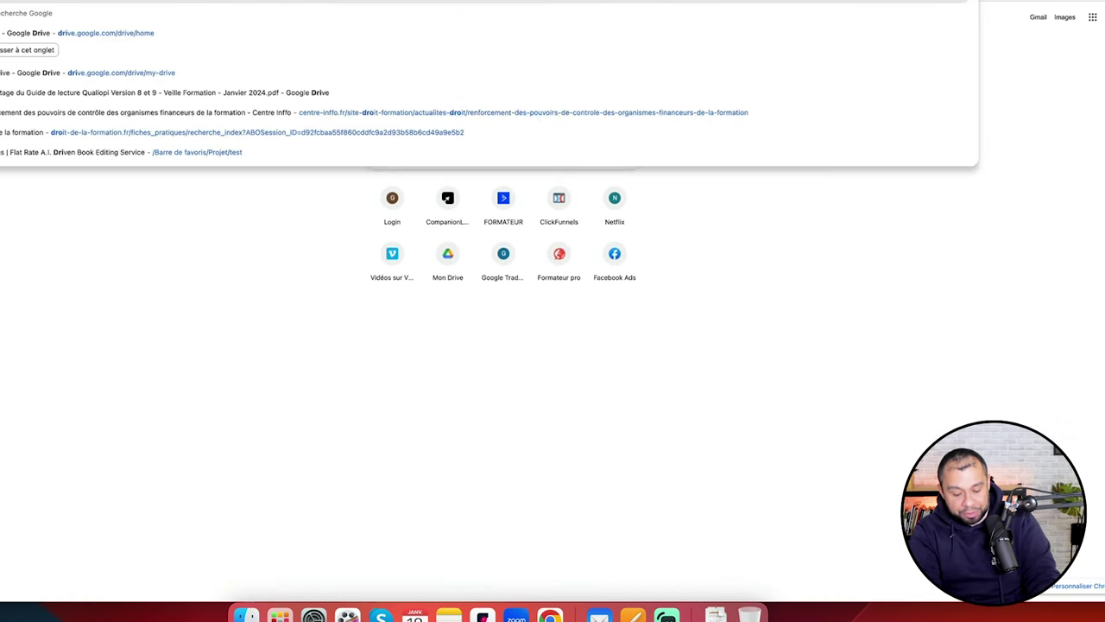
key("Return")
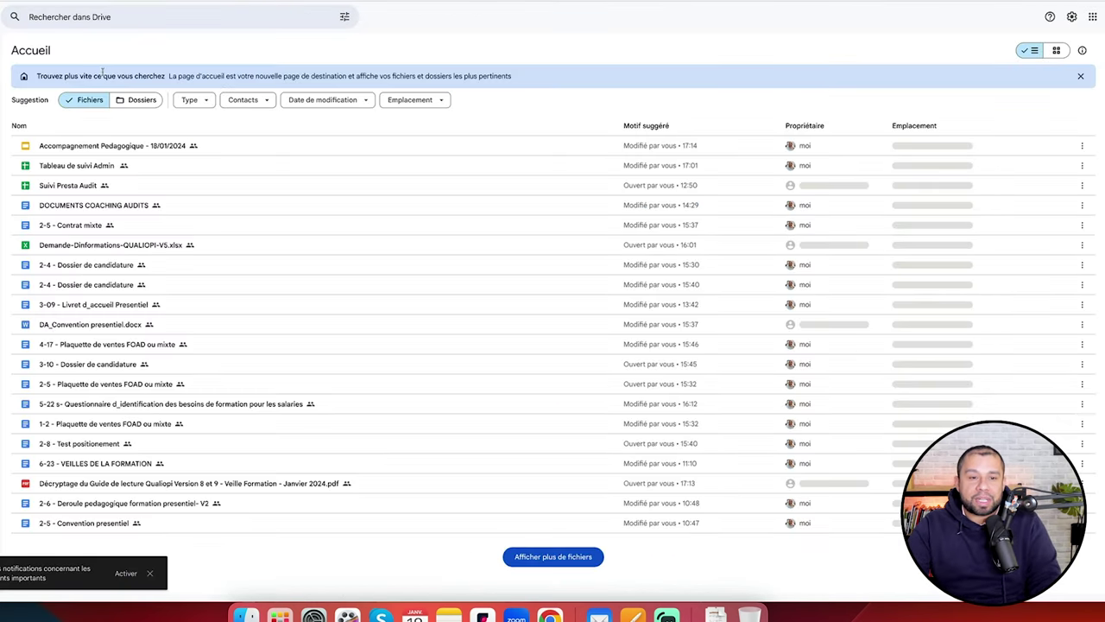
left_click(119, 18)
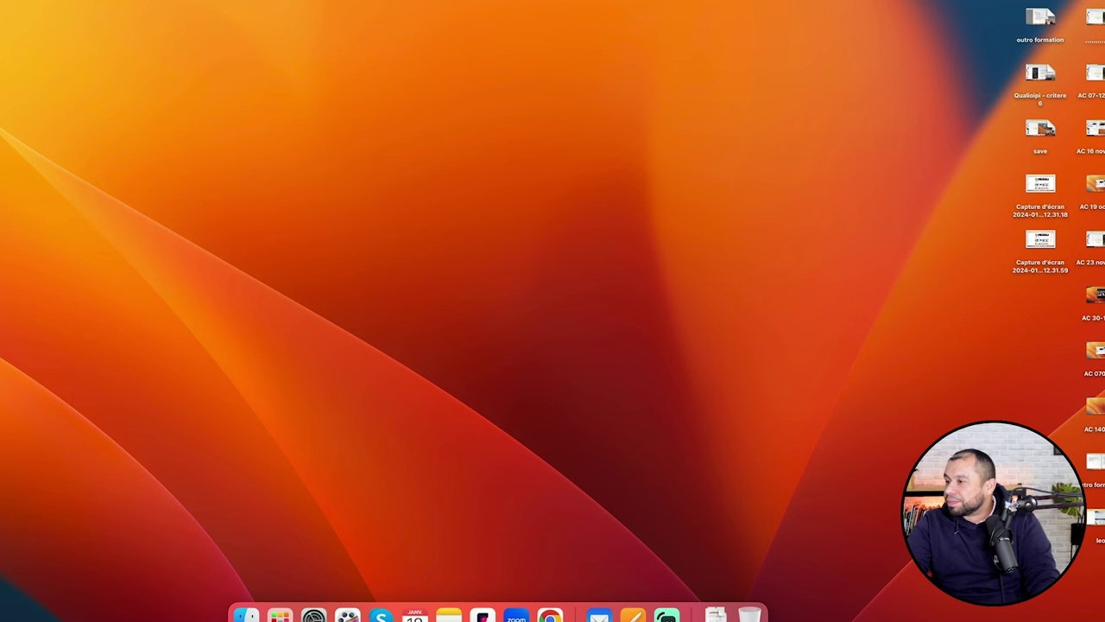
key("super+Tab")
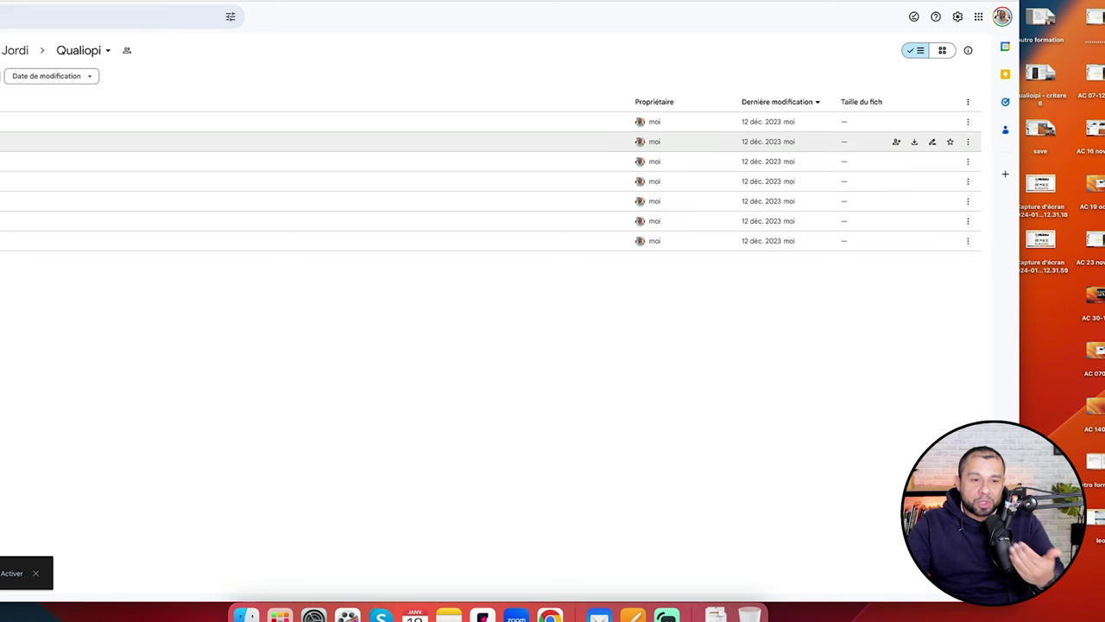
- Go through the Ind 23 folder to its mandatory documents subfolder, then open the FORMATION document there and close it
double_click(259, 221)
double_click(4, 122)
left_click(4, 121)
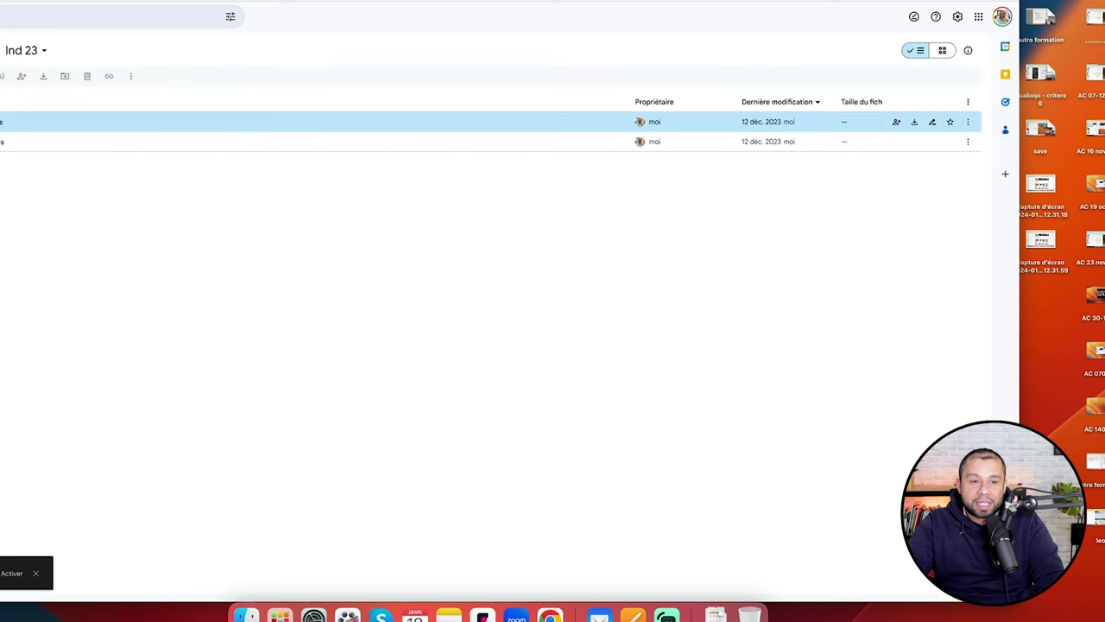
double_click(4, 122)
double_click(4, 121)
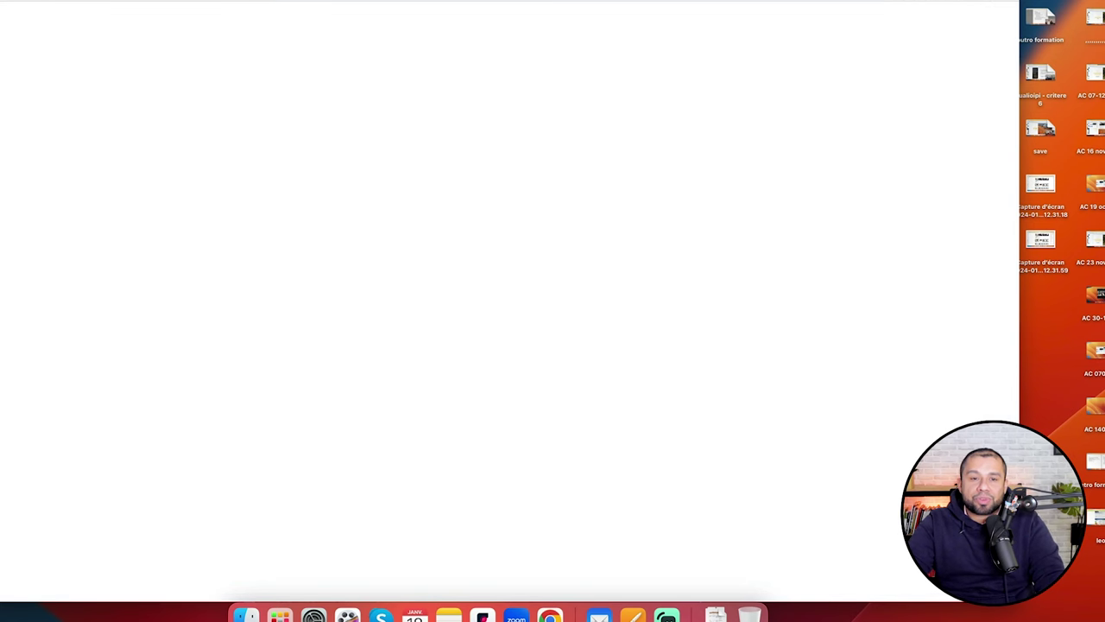
key("super+w")
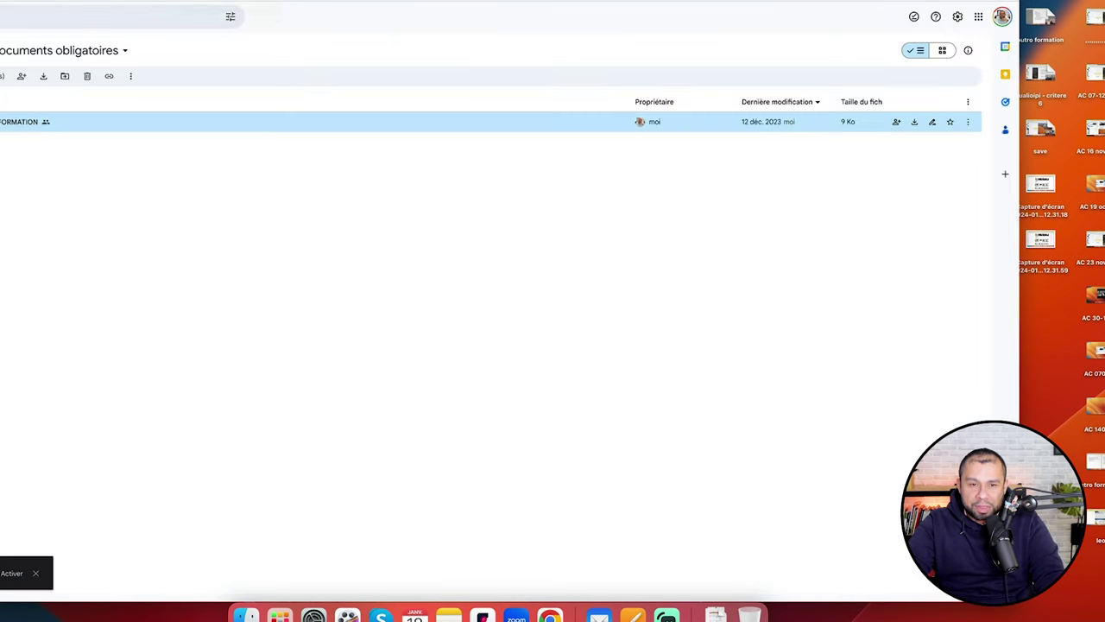
- Go back up to the Qualiopi folder, then through Critère 2 and Ind 6 into the first subfolder of Ind 6
key("super+bracketleft")
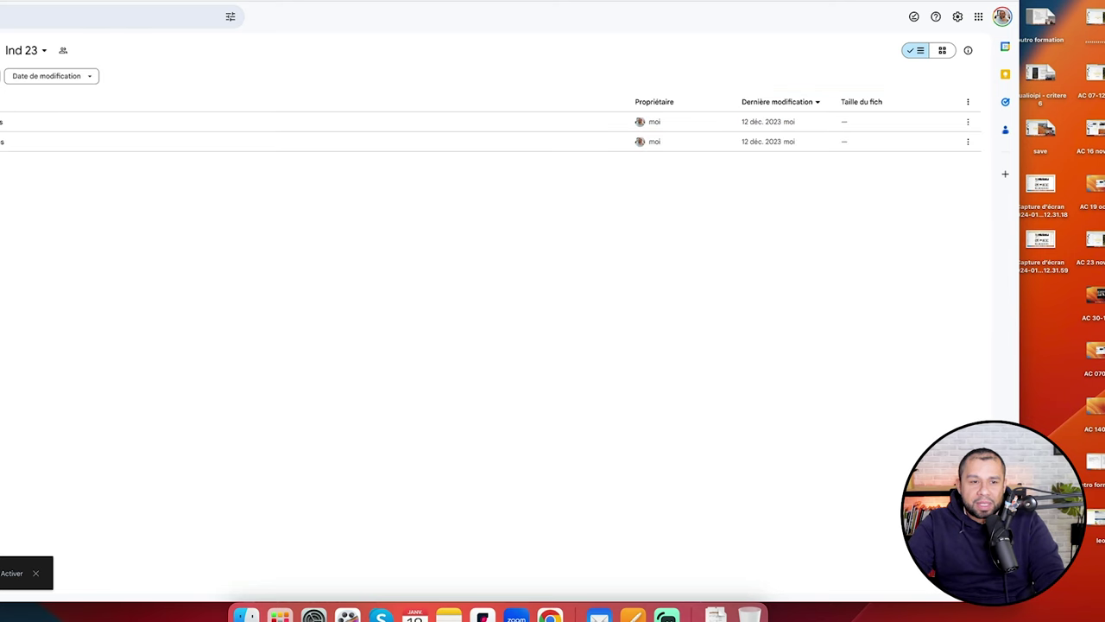
key("super+bracketleft")
key("super+bracketleft")
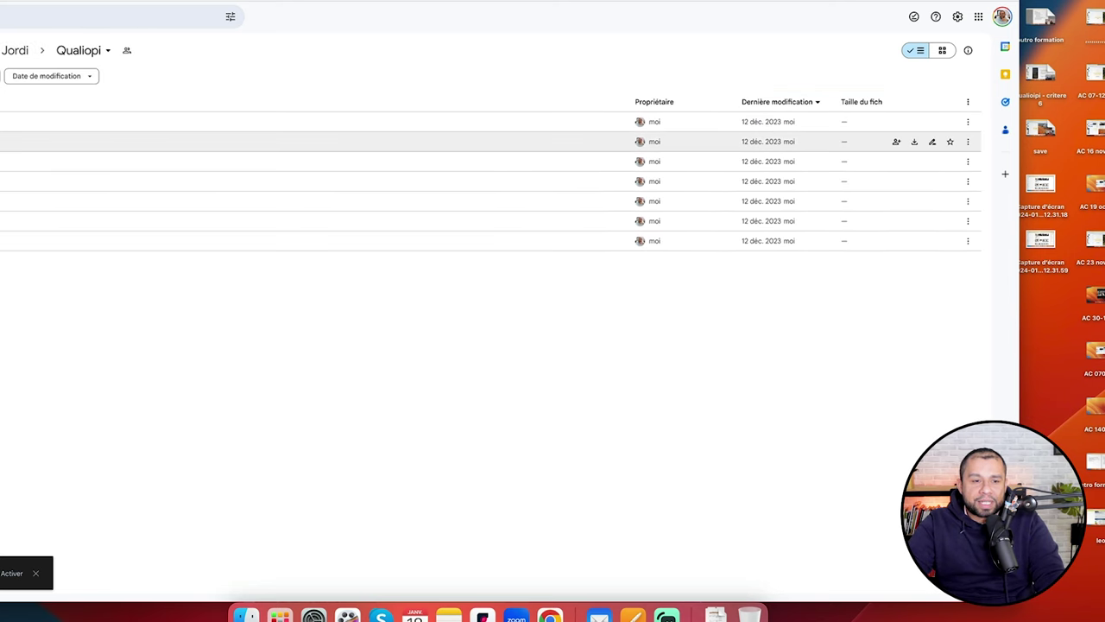
double_click(346, 141)
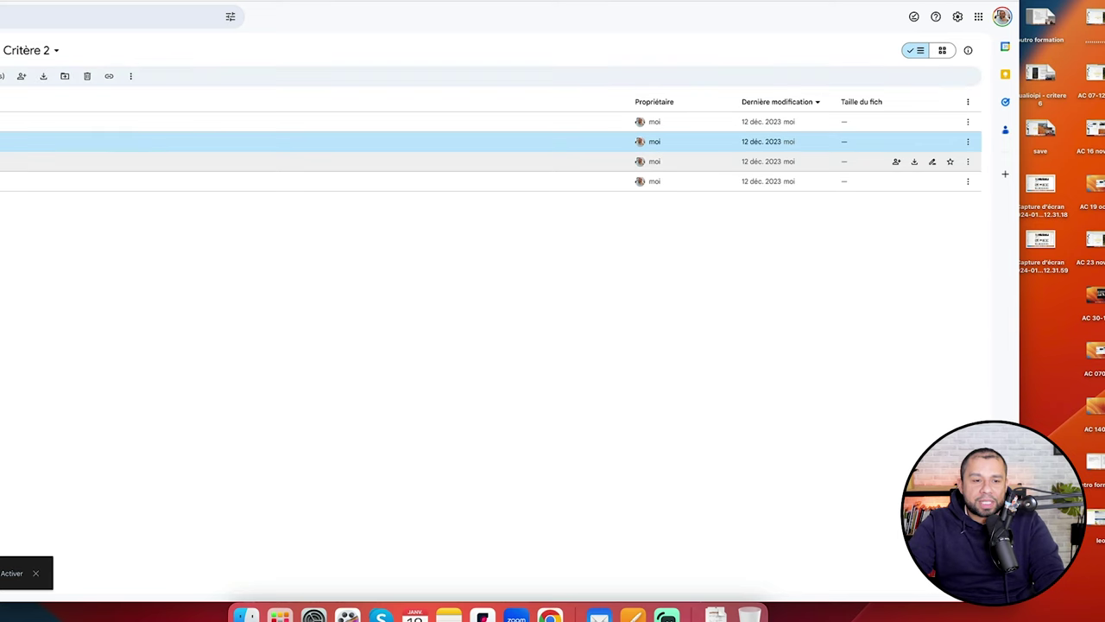
left_click(345, 161)
double_click(345, 162)
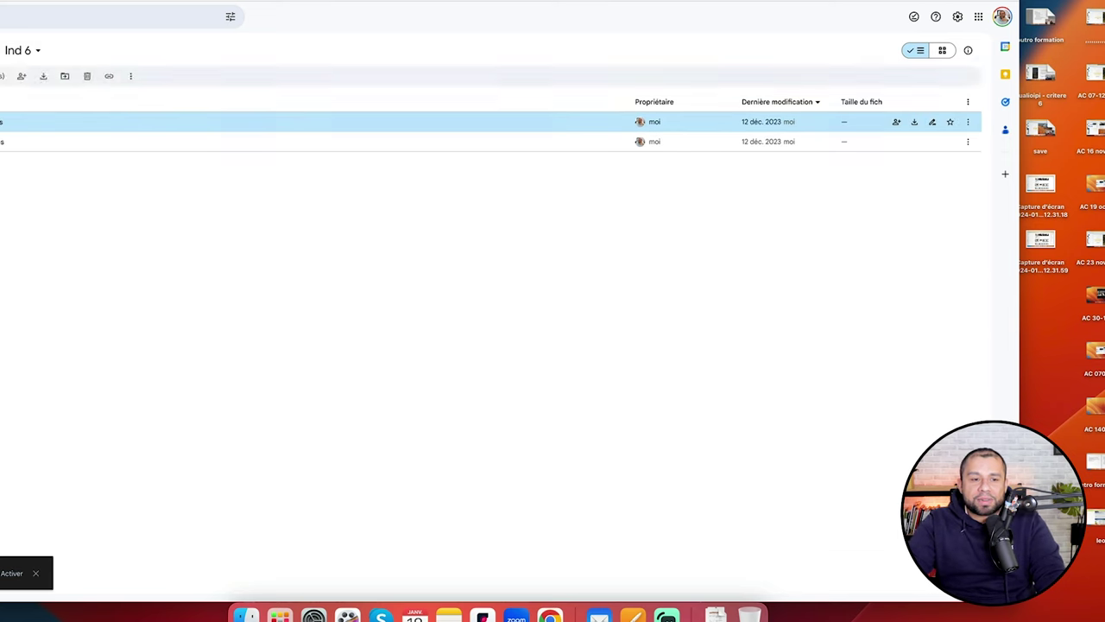
double_click(18, 126)
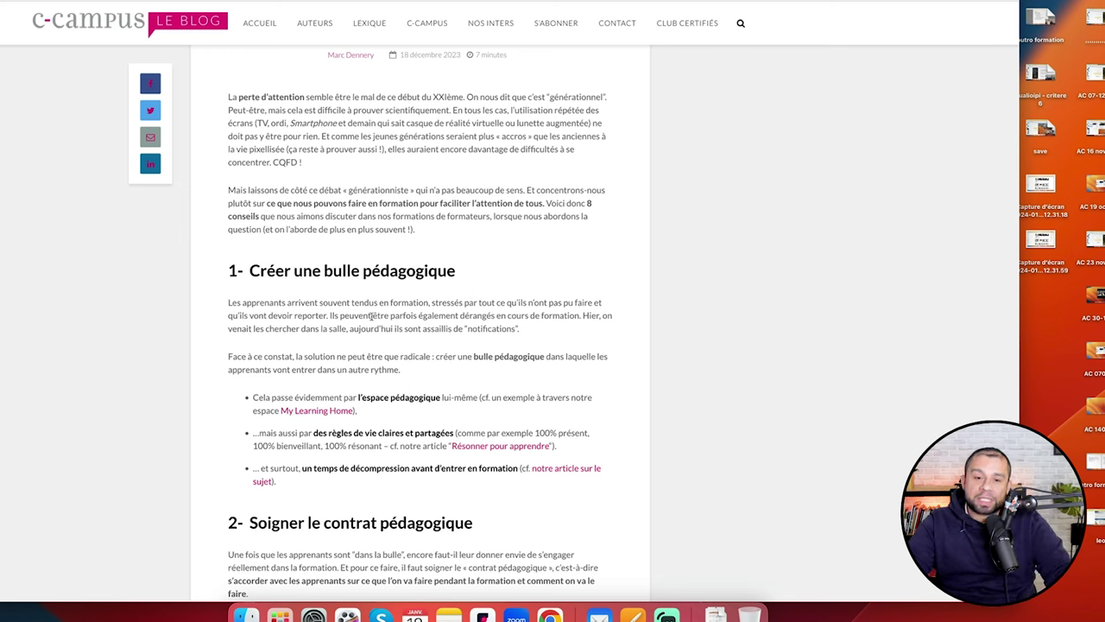
- Highlight and go through the article's tips 1 to 5, from "Créer une bulle pédagogique" to "Animer des réveils pédagogiques"
triple_click(387, 274)
scroll(389, 280, "down", 3)
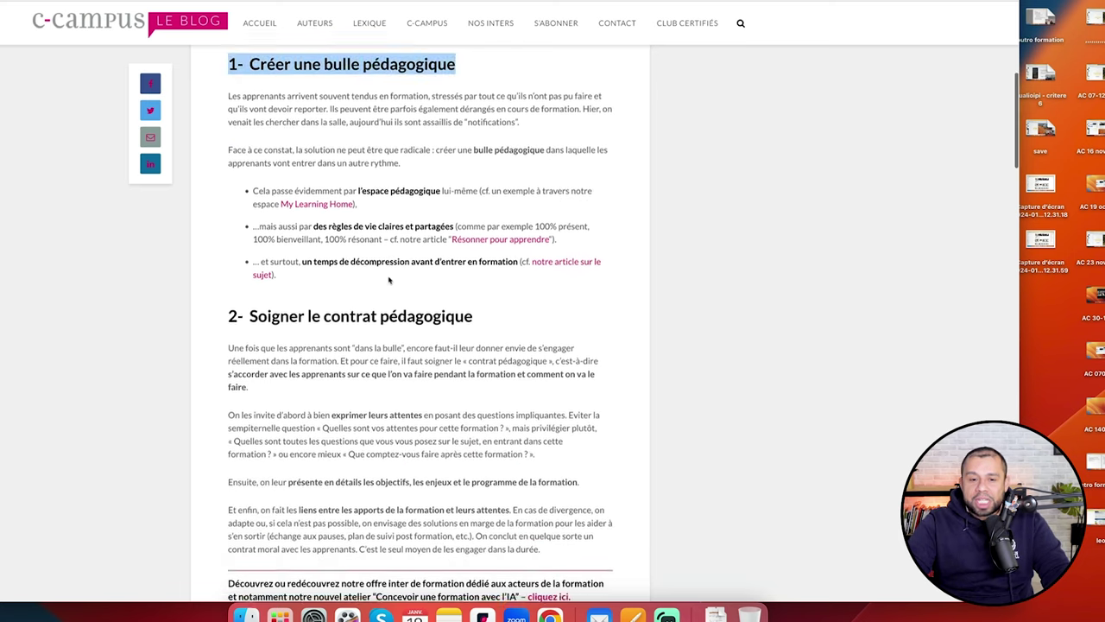
triple_click(392, 274)
scroll(392, 275, "down", 3)
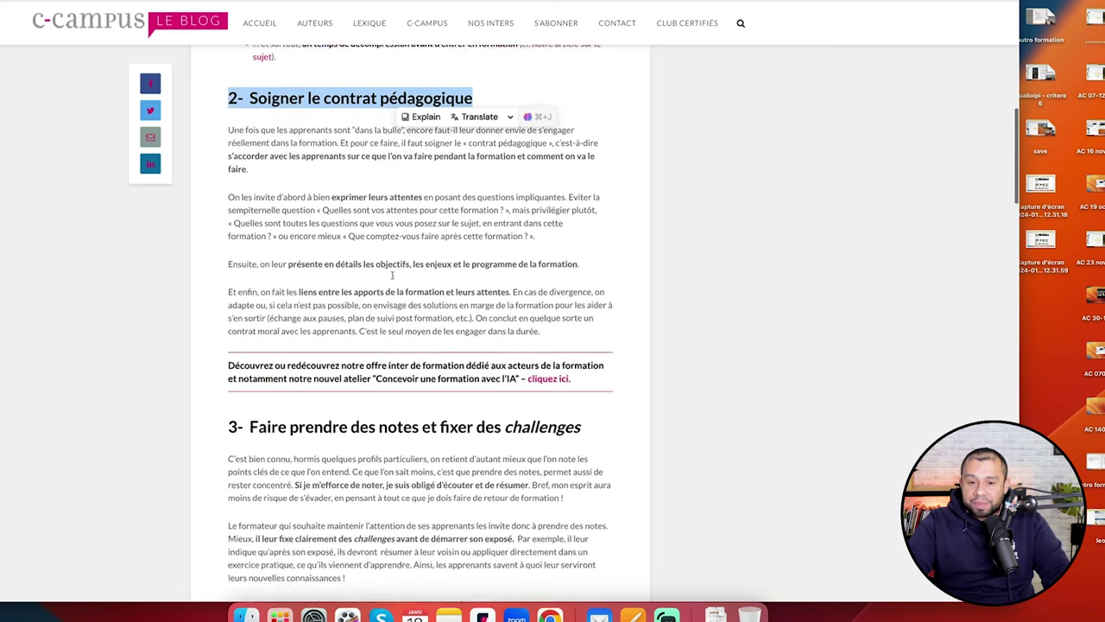
scroll(394, 276, "down", 1)
scroll(533, 353, "down", 1)
scroll(533, 353, "down", 5)
scroll(385, 259, "up", 1)
triple_click(386, 257)
triple_click(499, 441)
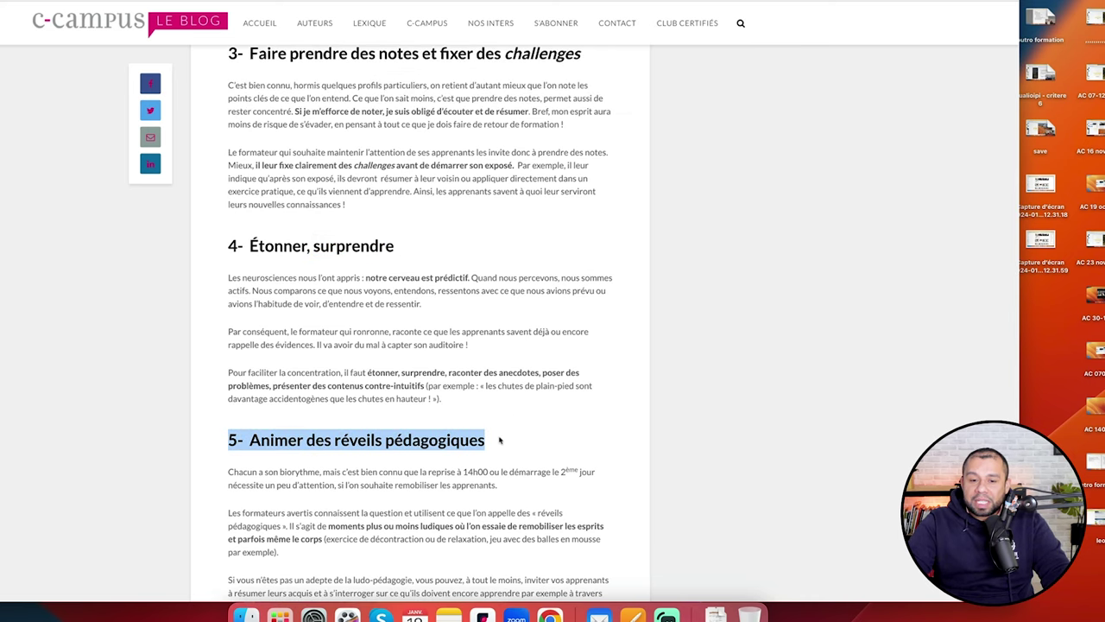
- Go through the article's tips 6 to 8, ending with "Faire des feed-back", and return to its introduction
scroll(499, 441, "down", 8)
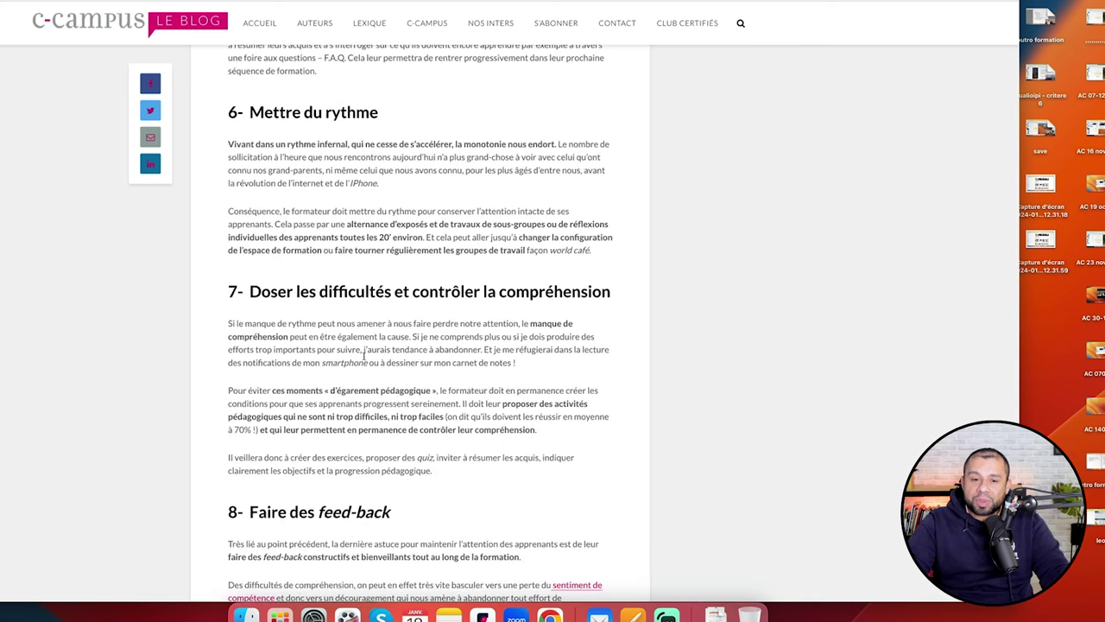
triple_click(362, 296)
triple_click(422, 519)
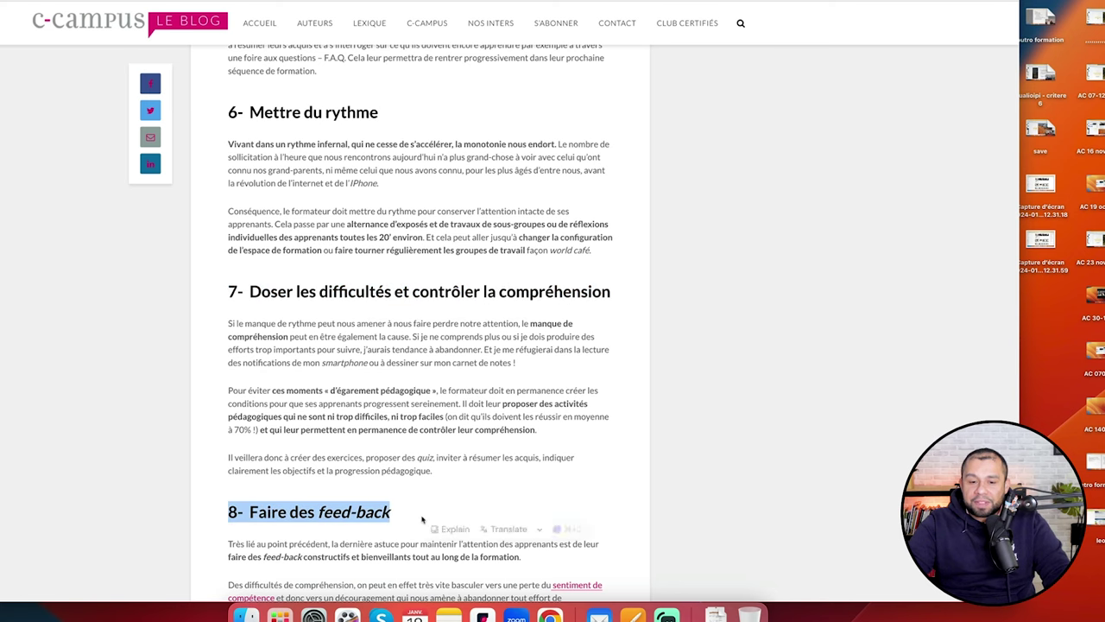
scroll(423, 519, "down", 5)
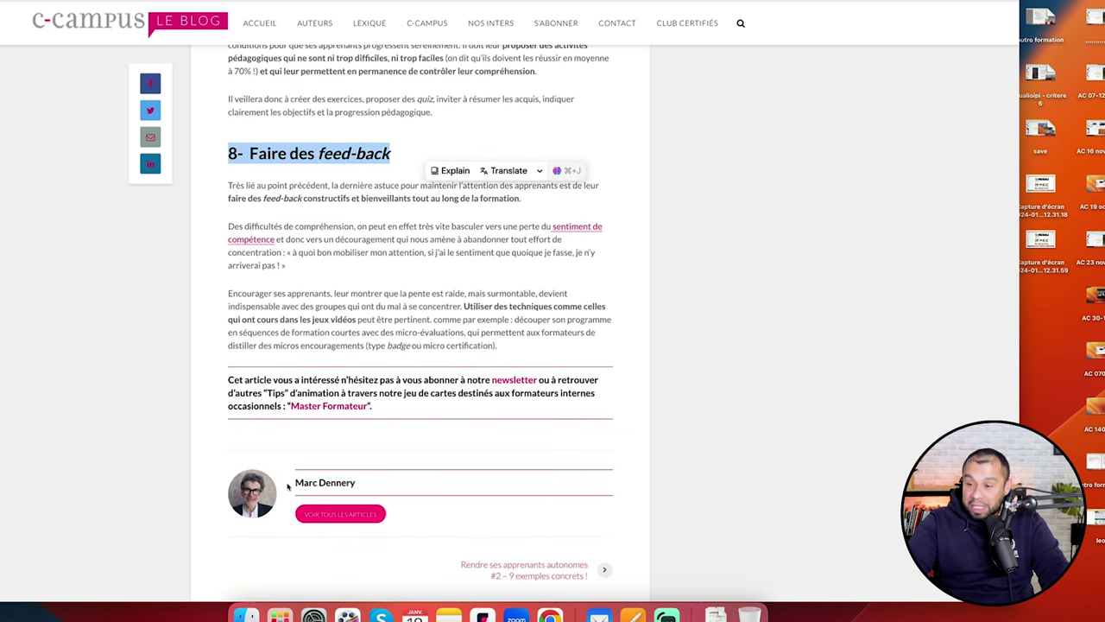
scroll(298, 486, "up", 2)
scroll(298, 486, "up", 15)
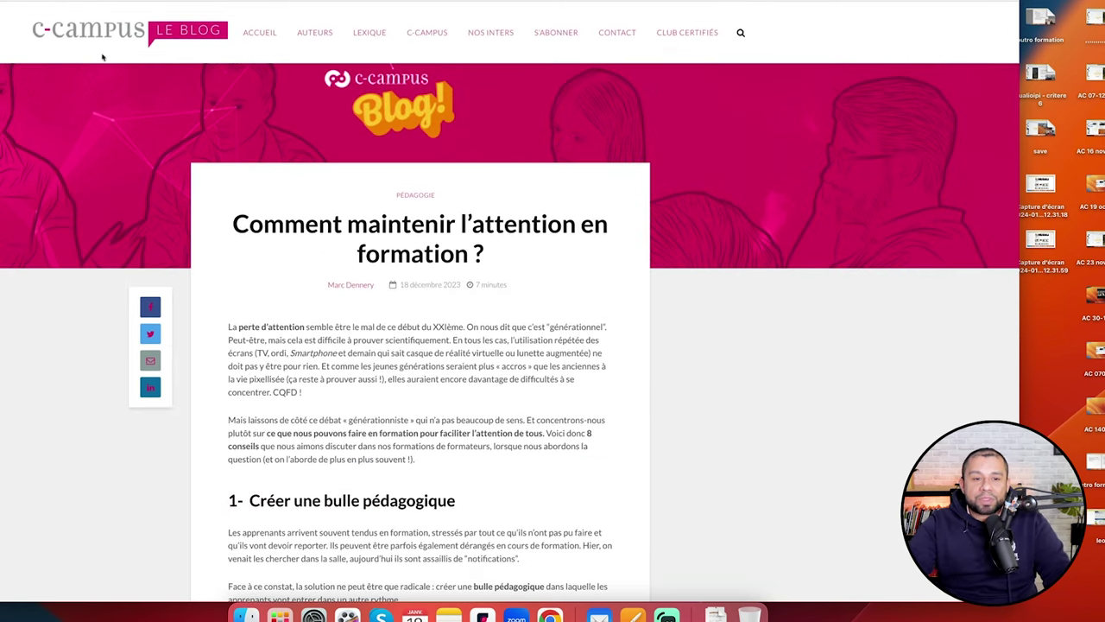
scroll(361, 387, "down", 5)
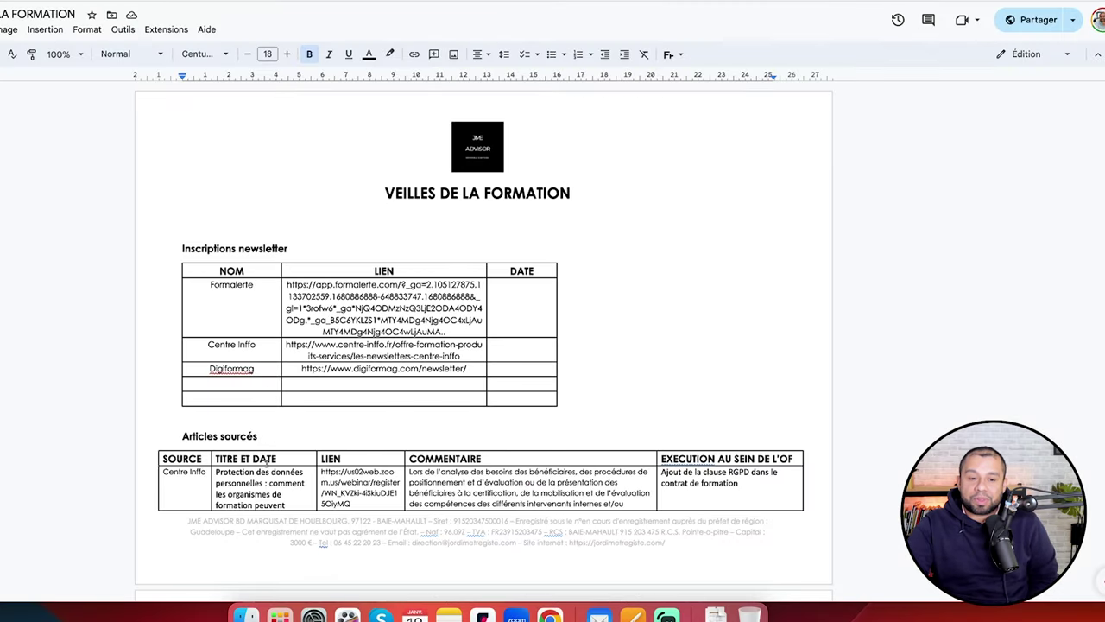
- Examine the "Articles sourcés" table in the "Veilles de la formation" document alongside the blog article, and select the first article's comment
scroll(197, 471, "down", 2)
scroll(197, 471, "down", 1)
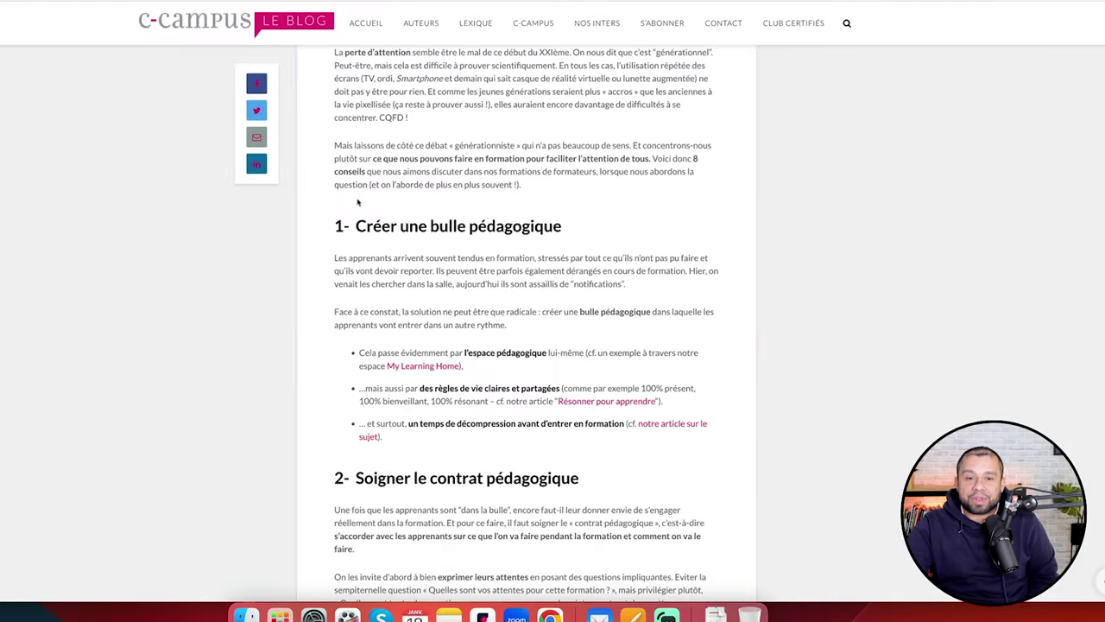
scroll(527, 345, "up", 5)
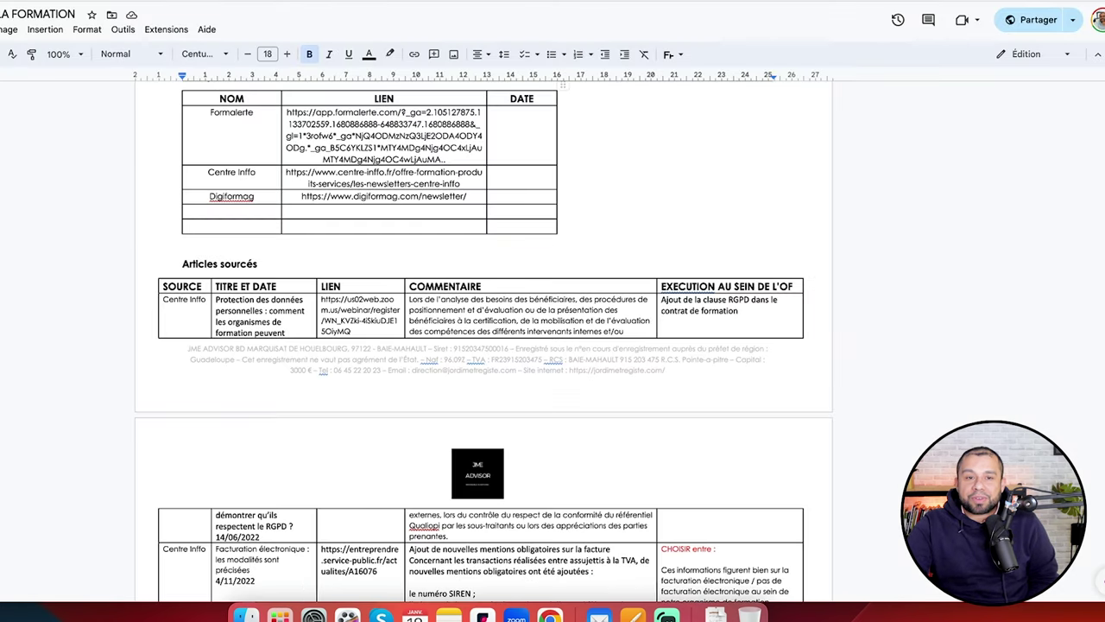
triple_click(455, 315)
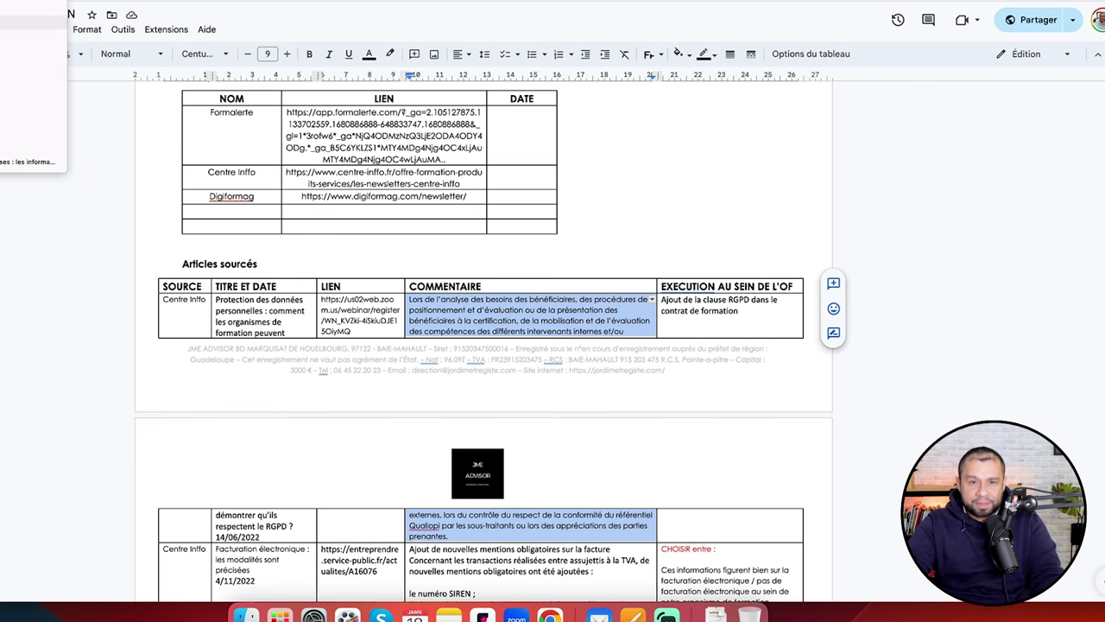
- Switch to ChatGPT and begin a prompt with "agi comme un formateur qui fait sa veille pedagogique"
key("Return")
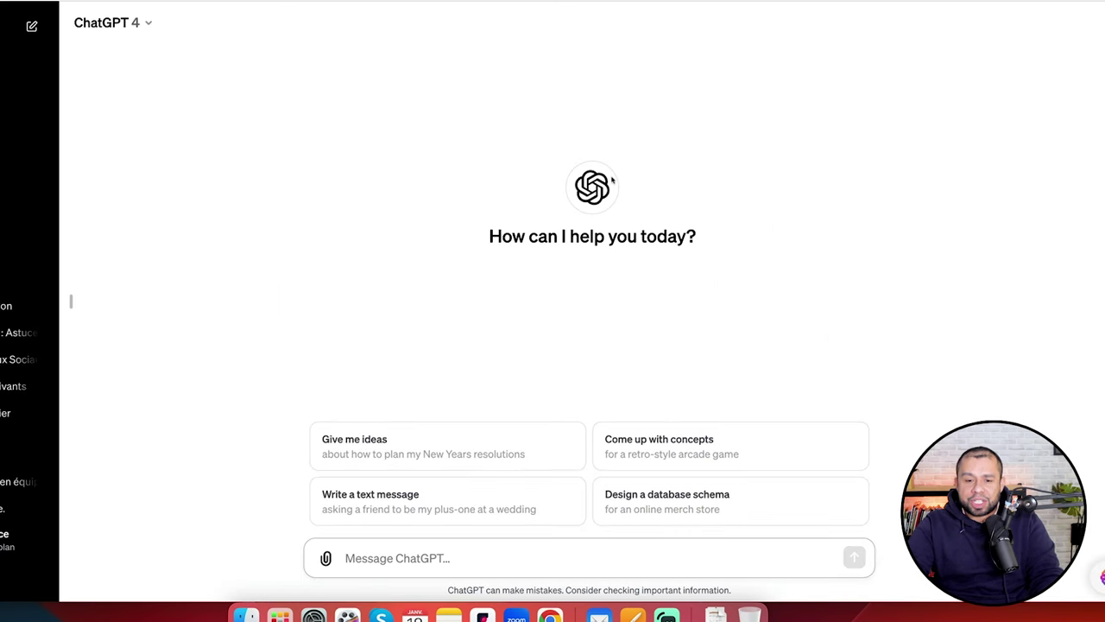
type("a")
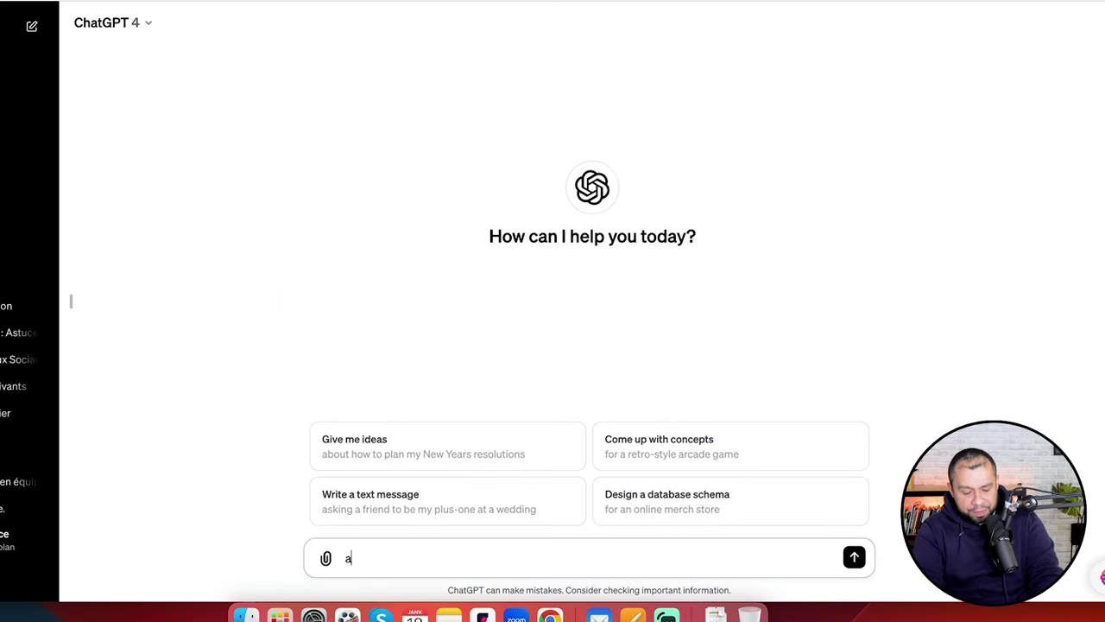
type("gi c")
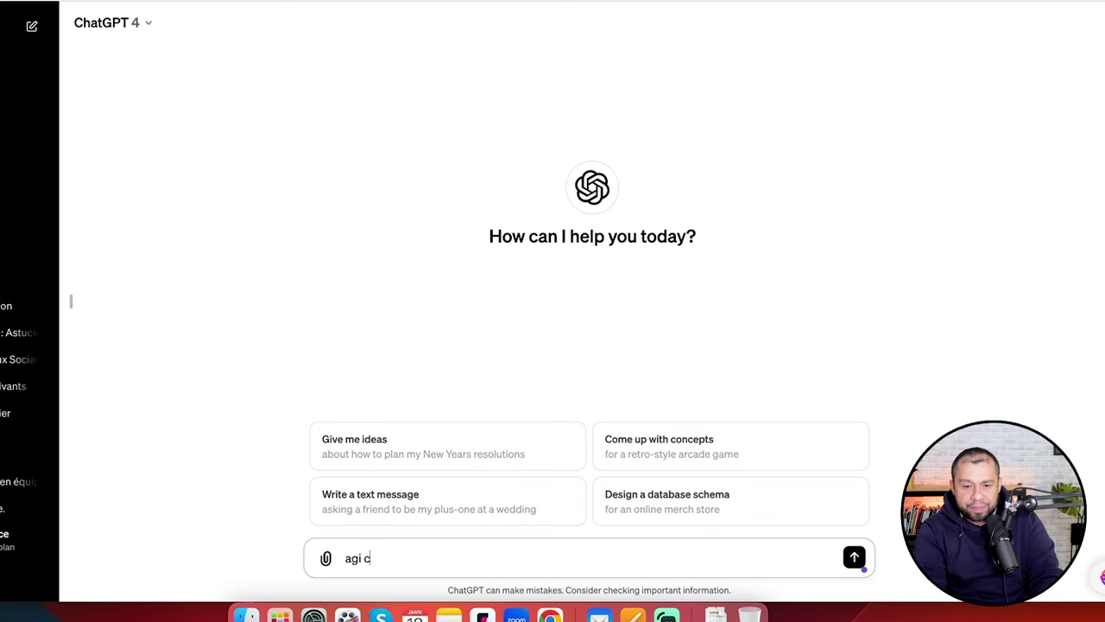
type("omme un formateur ")
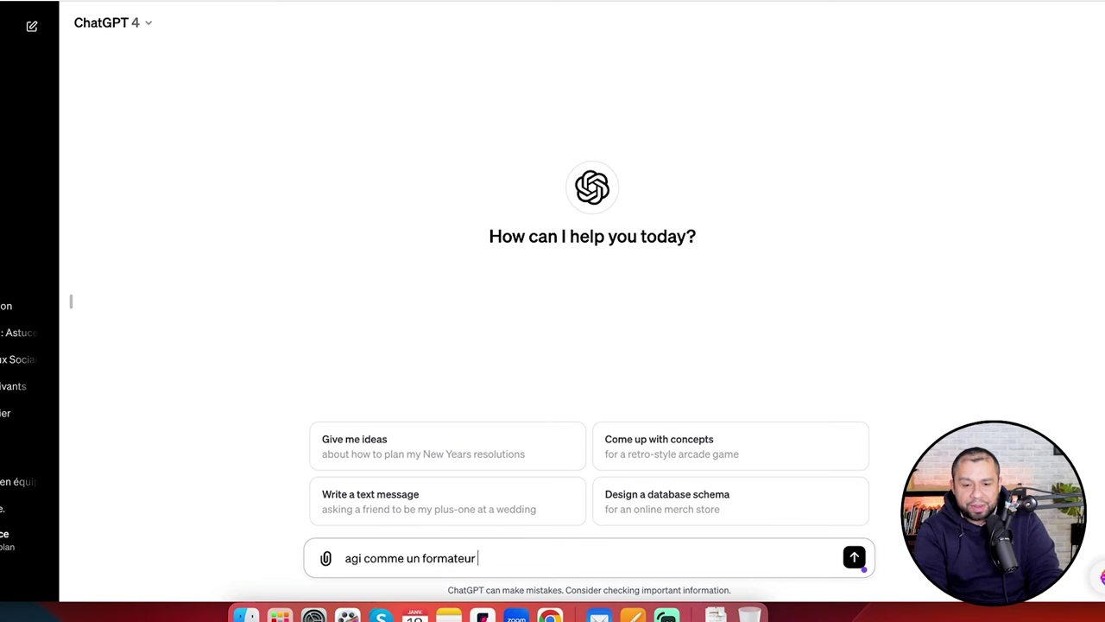
type("qui fait sda vei")
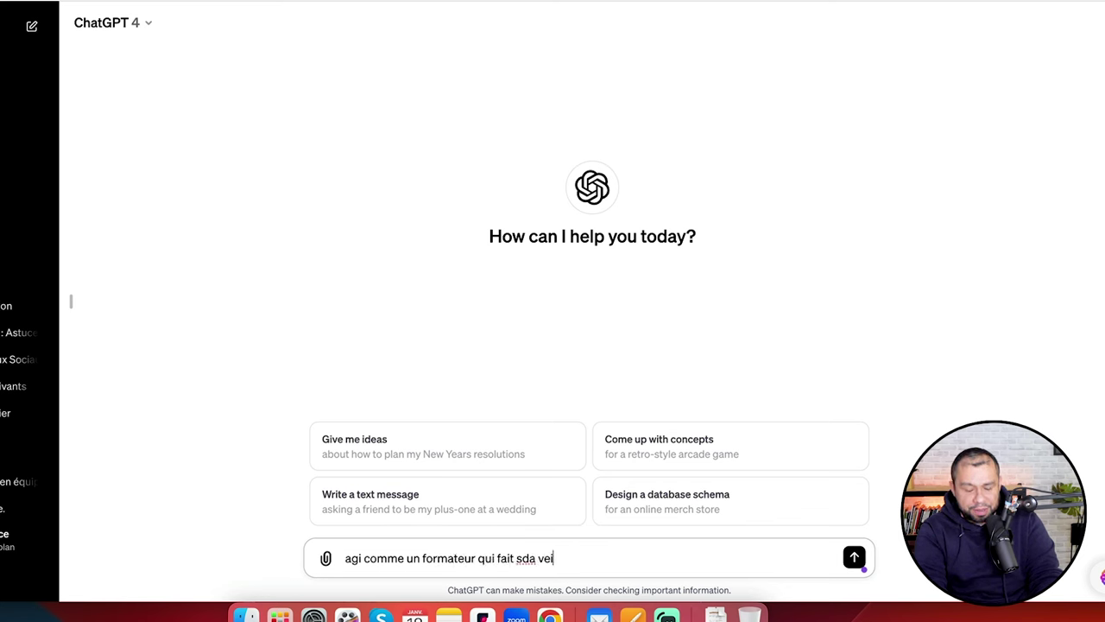
type("lle pedagogique")
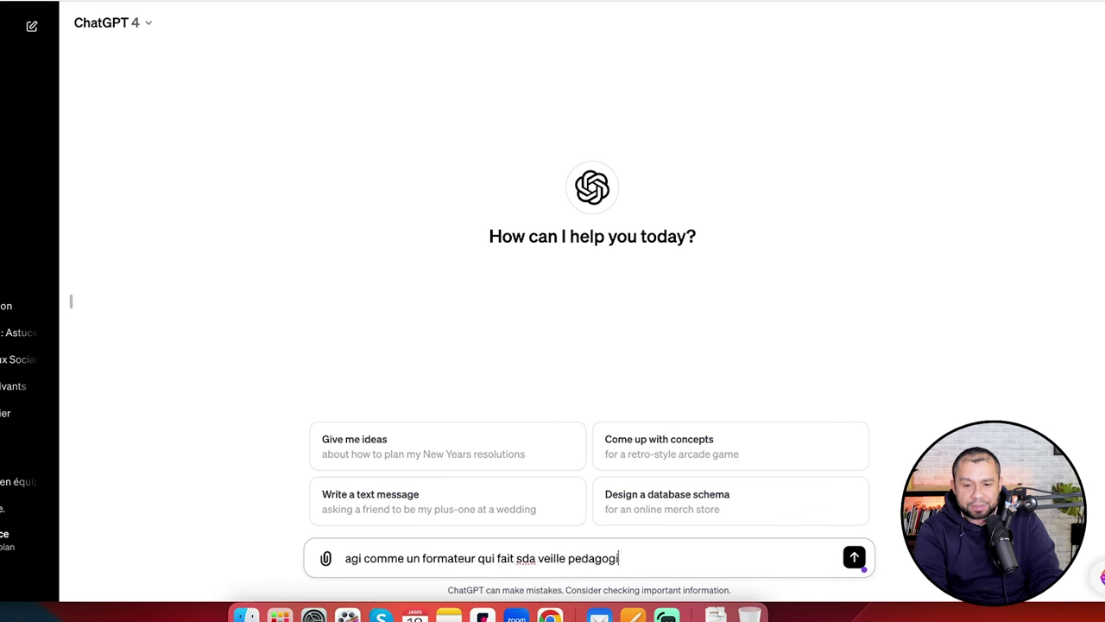
left_click(529, 557)
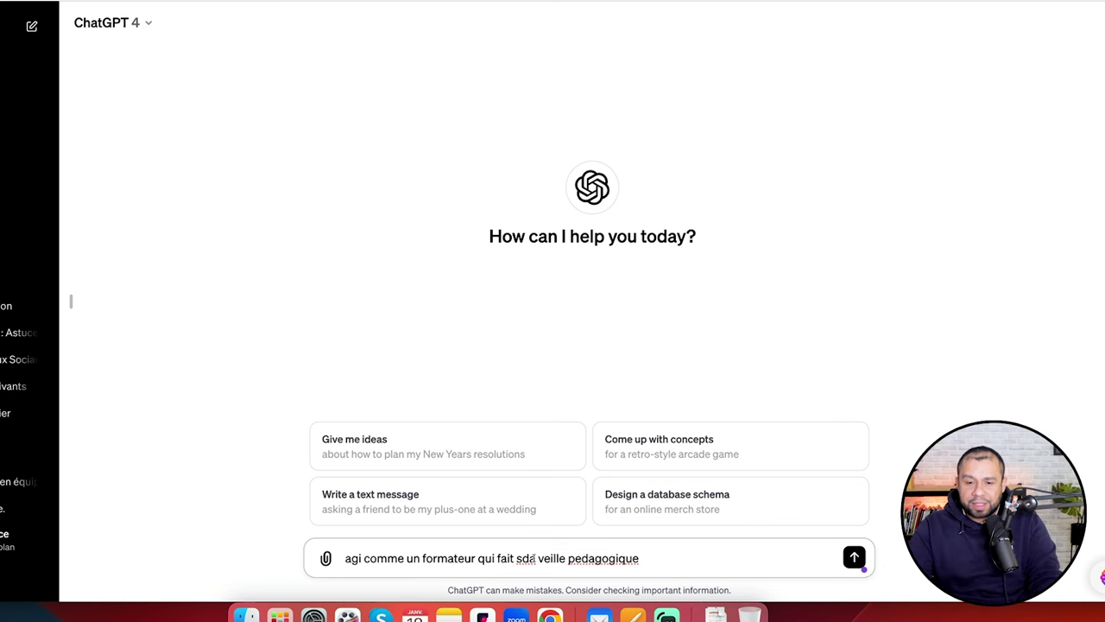
key("BackSpace")
left_click(652, 562)
- Continue the ChatGPT prompt with "J'ai selectionné cette article"
type(". J'ai ")
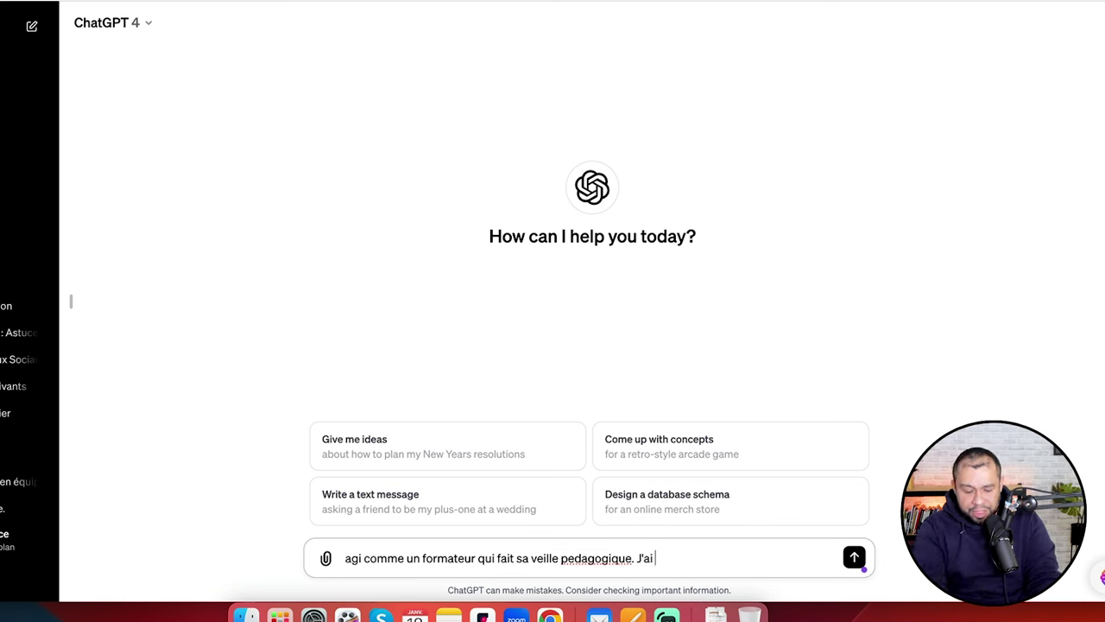
type("selectionné ce")
key("BackSpace")
key("BackSpace")
type("né cette artcle")
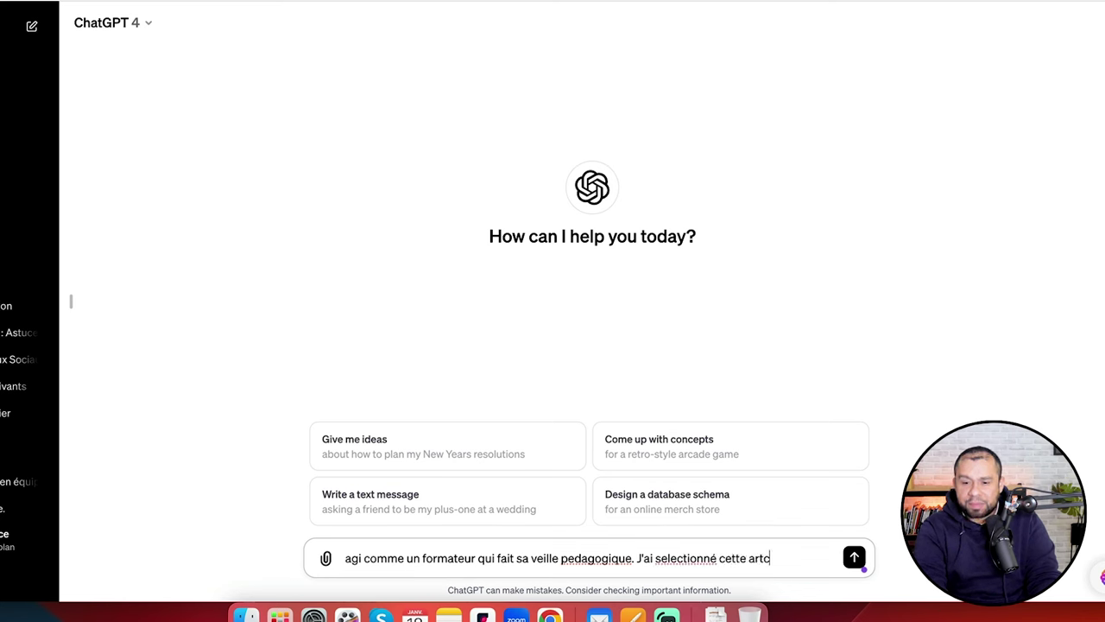
key("BackSpace")
key("BackSpace")
type("le")
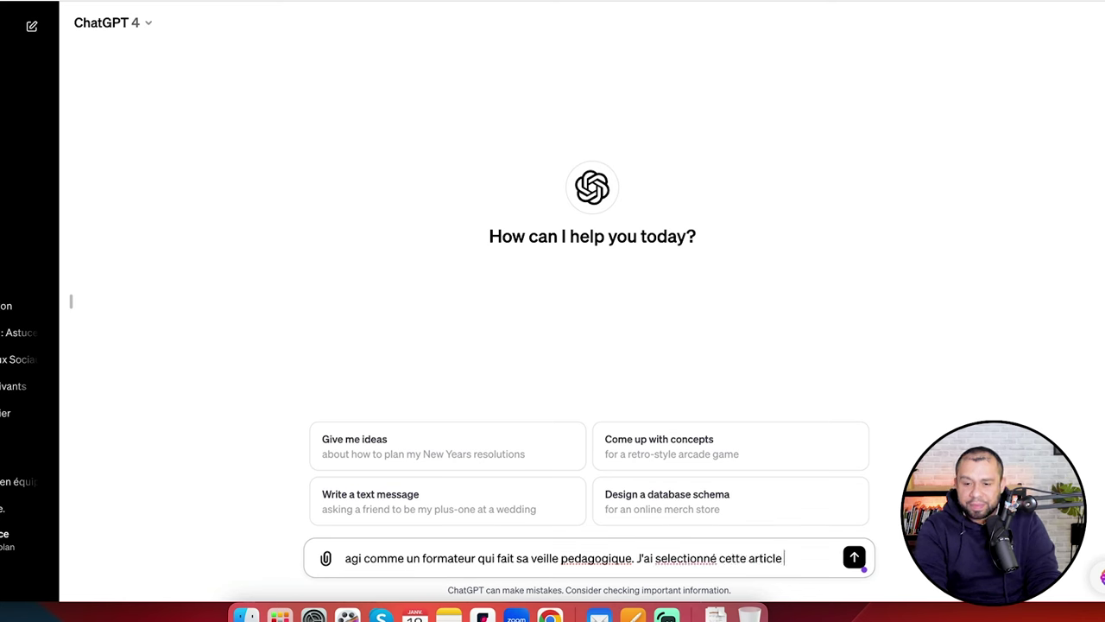
type(" :")
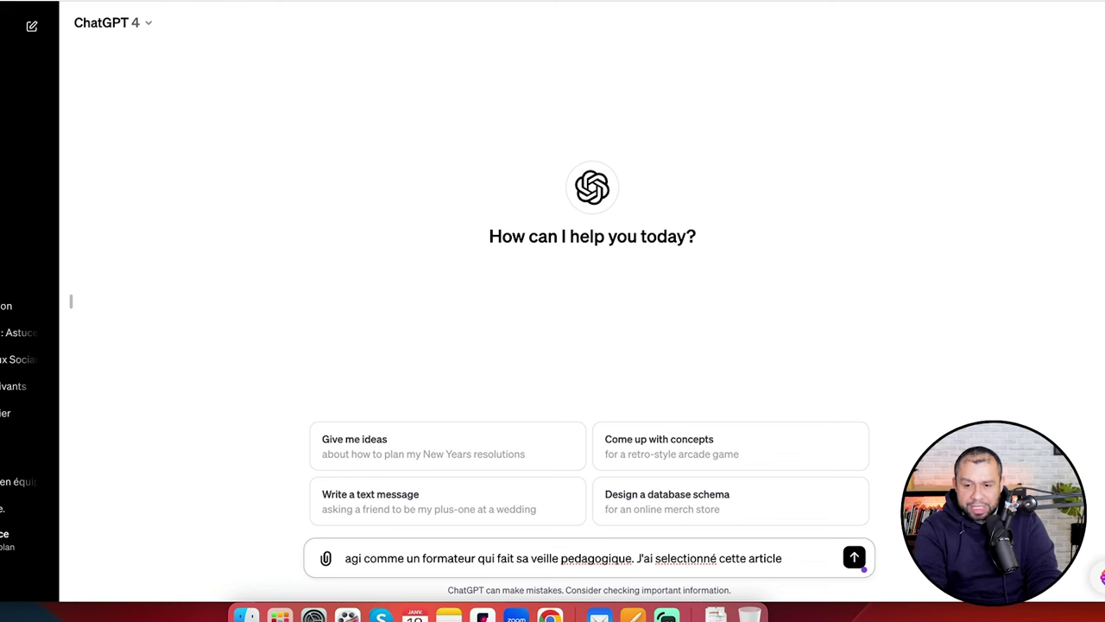
- Add the request "peux tu en faire un resumer pour prouver que tu as fait ta veille pedagogique."
type(". peux tu en faire ")
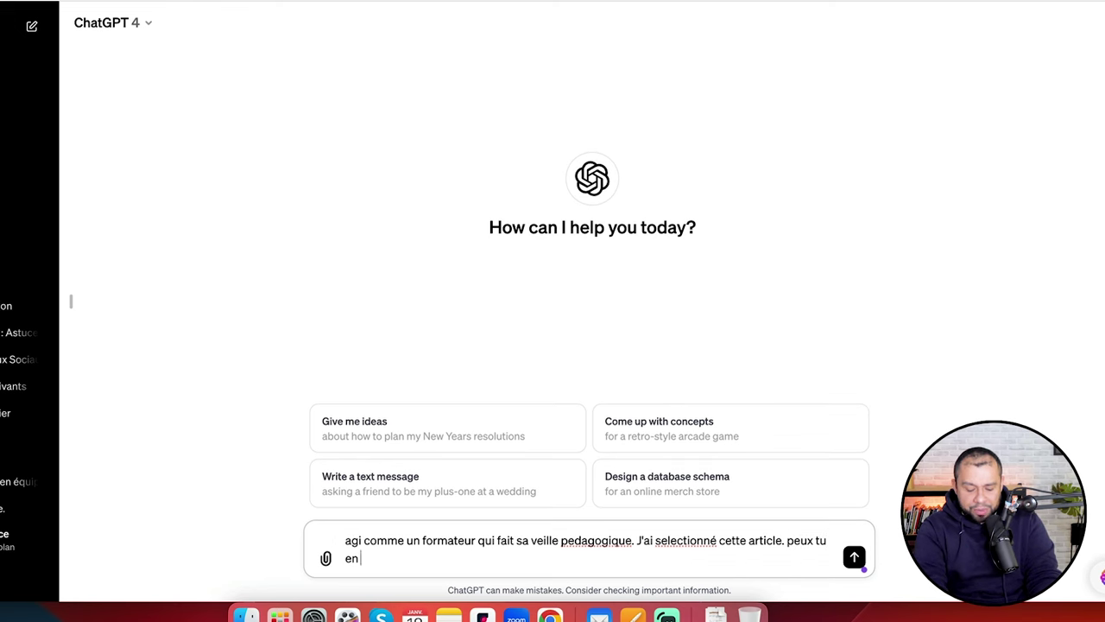
type("un resume")
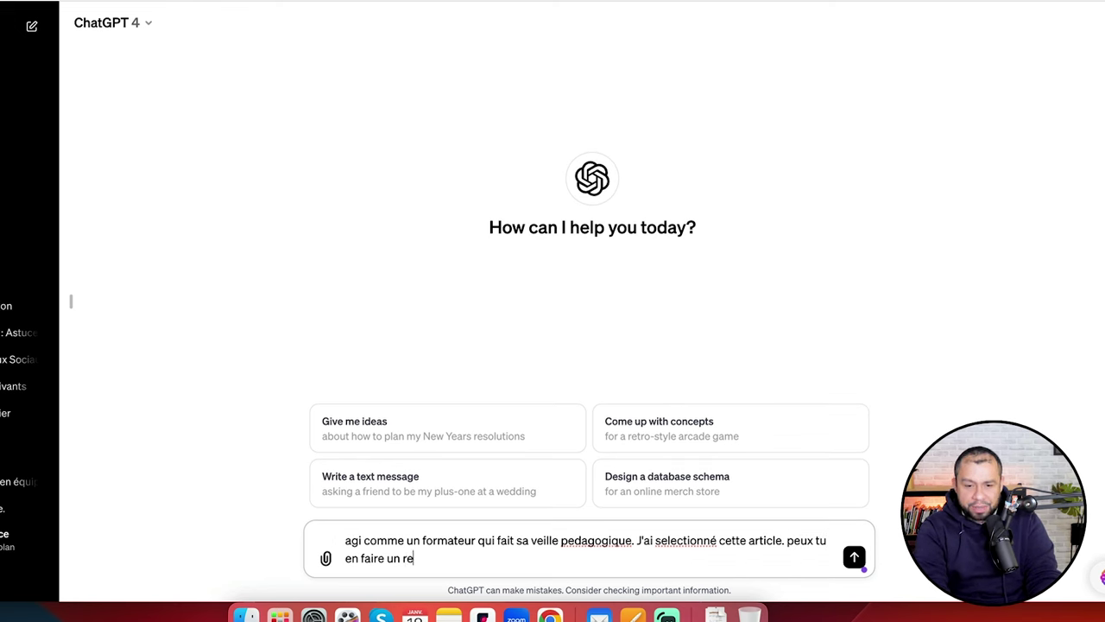
key("BackSpace")
key("BackSpace")
key("BackSpace")
type("umer pour prouver que tu as fait ta veille pedagogique.")
key("shift+Return")
type("Voici l'url d l'")
key("BackSpace")
key("BackSpace")
key("BackSpace")
type("e l'article :")
type("https://www.blog-formation-entreprise.fr/maintenir-lattention-formation/")
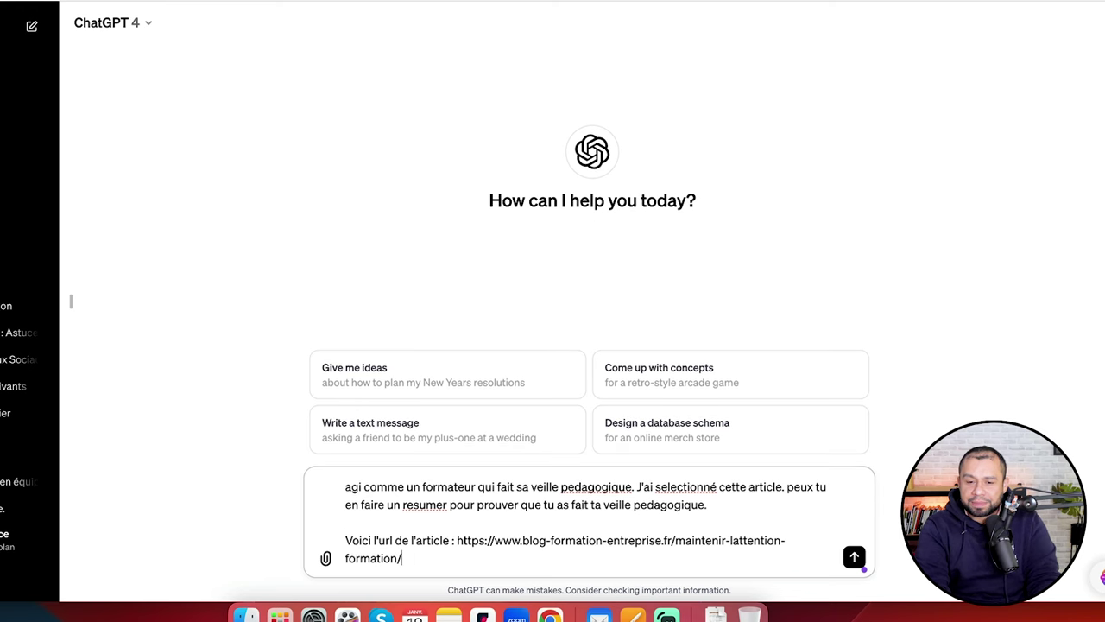
key("Return")
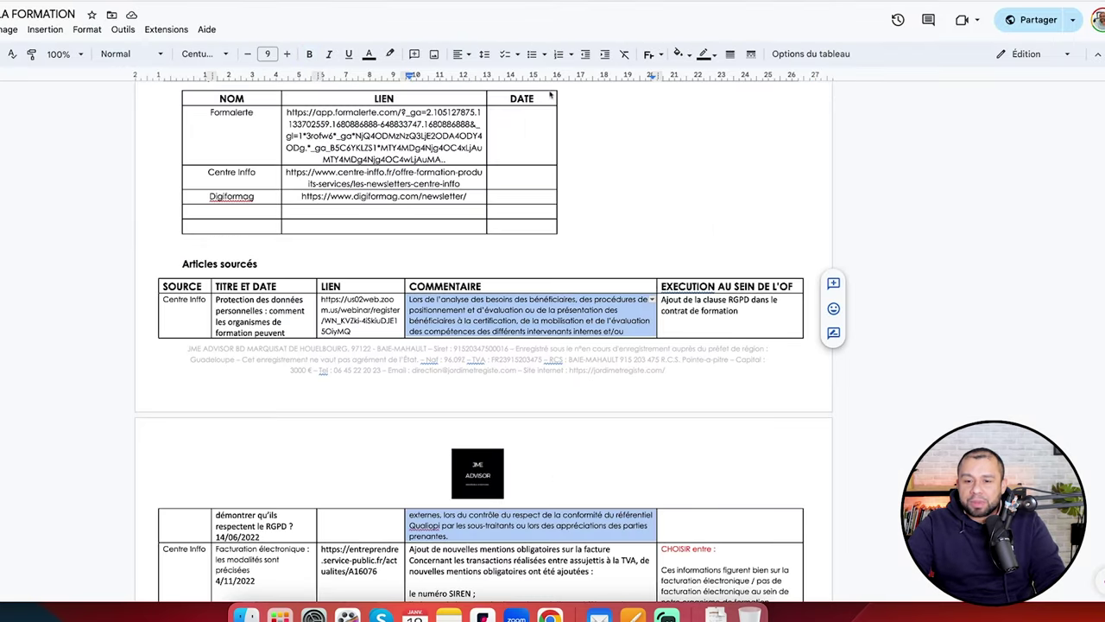
- Switch back to the "Veilles de la formation" document and select the first article's "Execution au sein de l'OF" entry
scroll(630, 215, "up", 1)
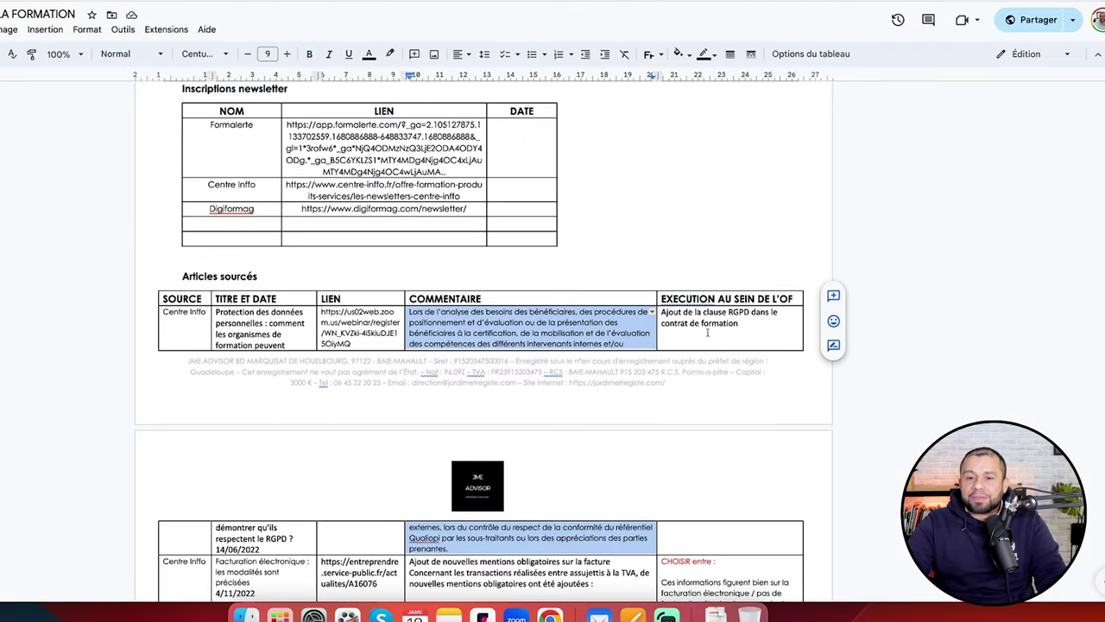
triple_click(707, 333)
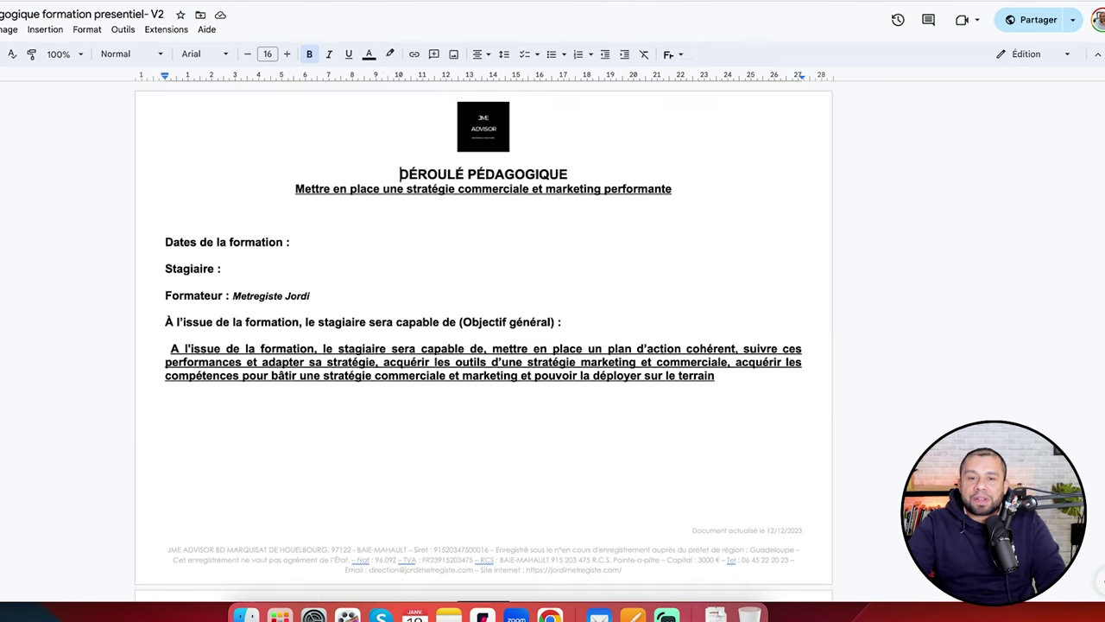
- Bring up the "Déroulé pédagogique" document in Google Docs and examine its "Jour 1 matinée" table
scroll(471, 239, "down", 3)
scroll(476, 238, "down", 3)
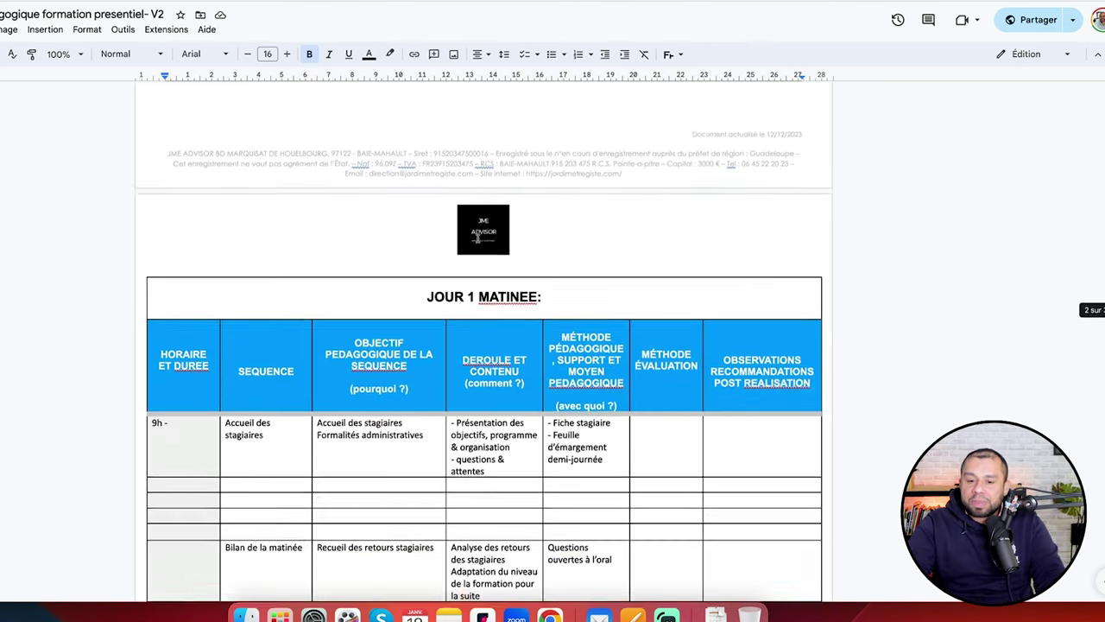
scroll(477, 240, "down", 2)
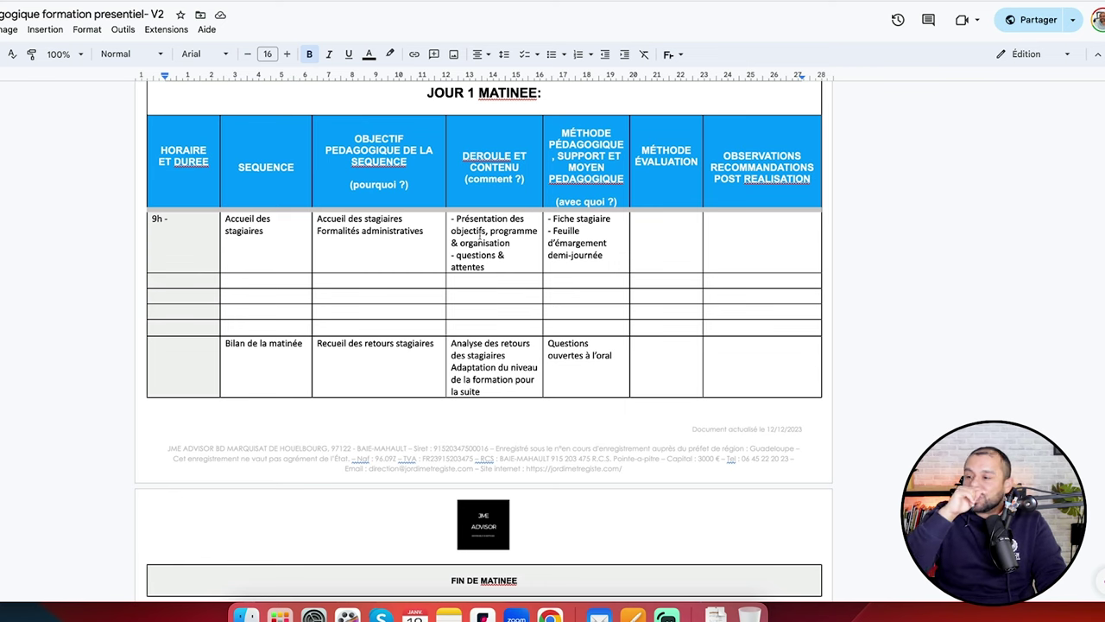
double_click(744, 429)
left_click_drag(801, 430, 679, 430)
left_click(936, 406)
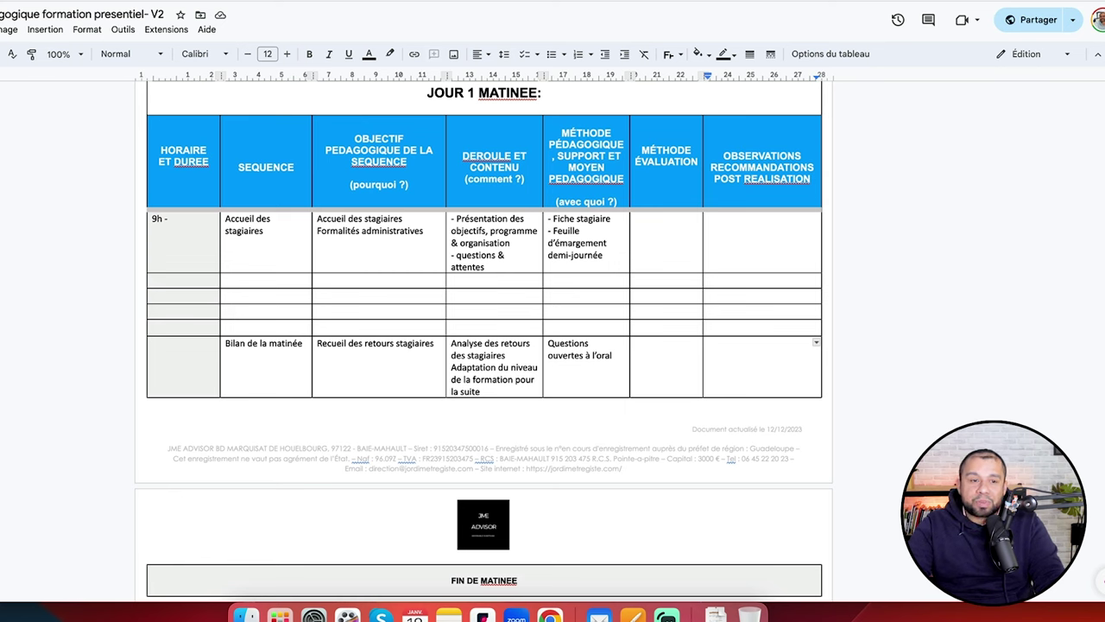
key("ctrl+alt+f")
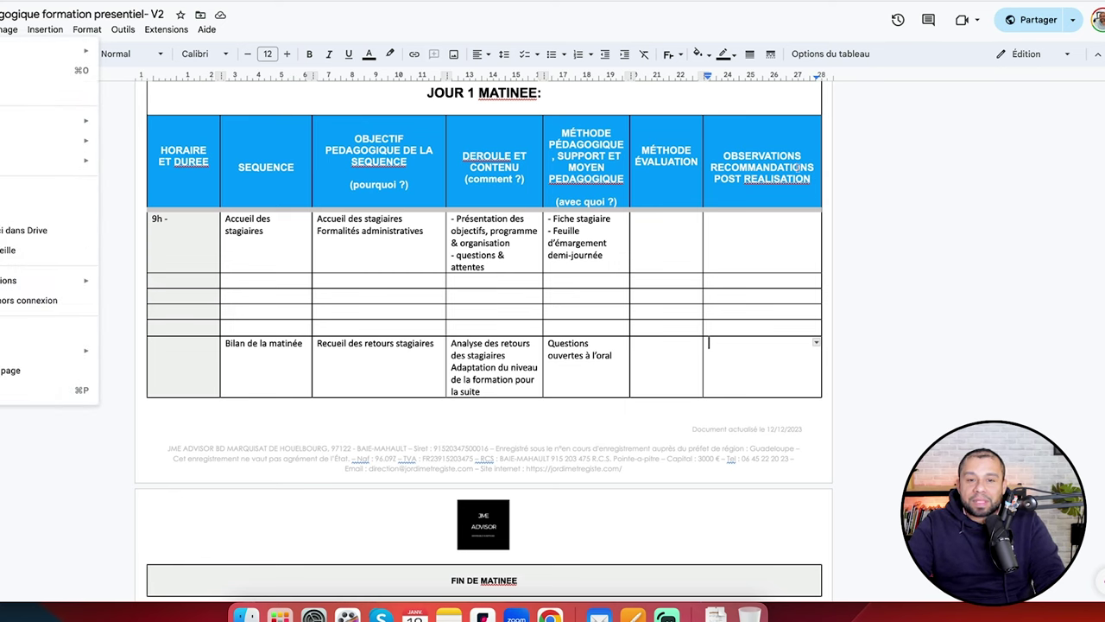
left_click(881, 192)
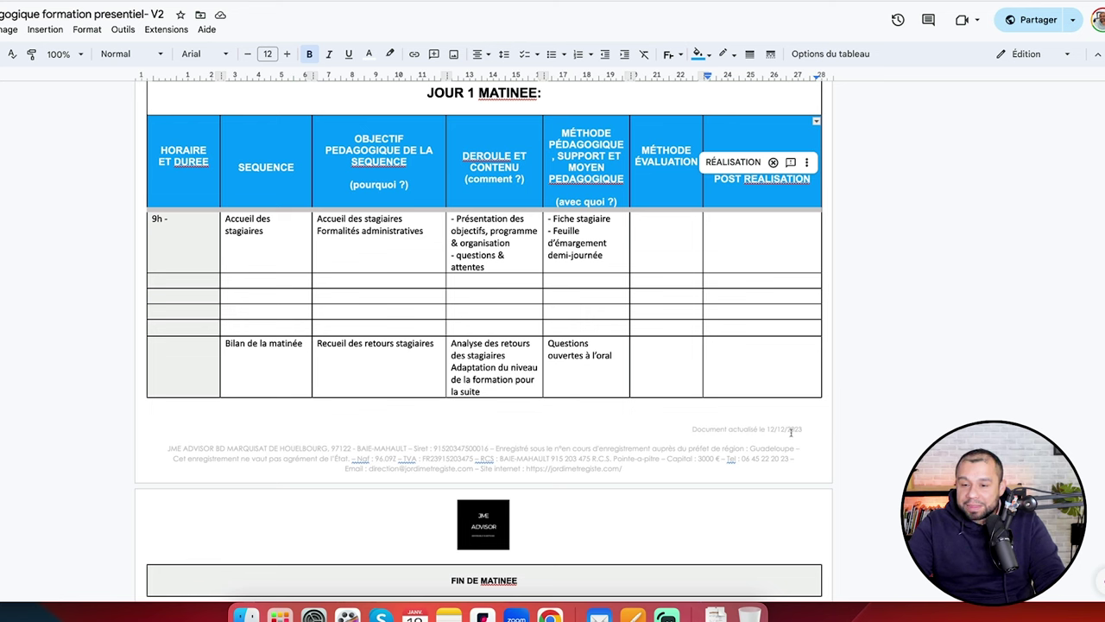
- Change the version suffix at the end of the document title to V3
left_click_drag(801, 430, 728, 430)
left_click(161, 14)
key("Right")
key("BackSpace")
type("3")
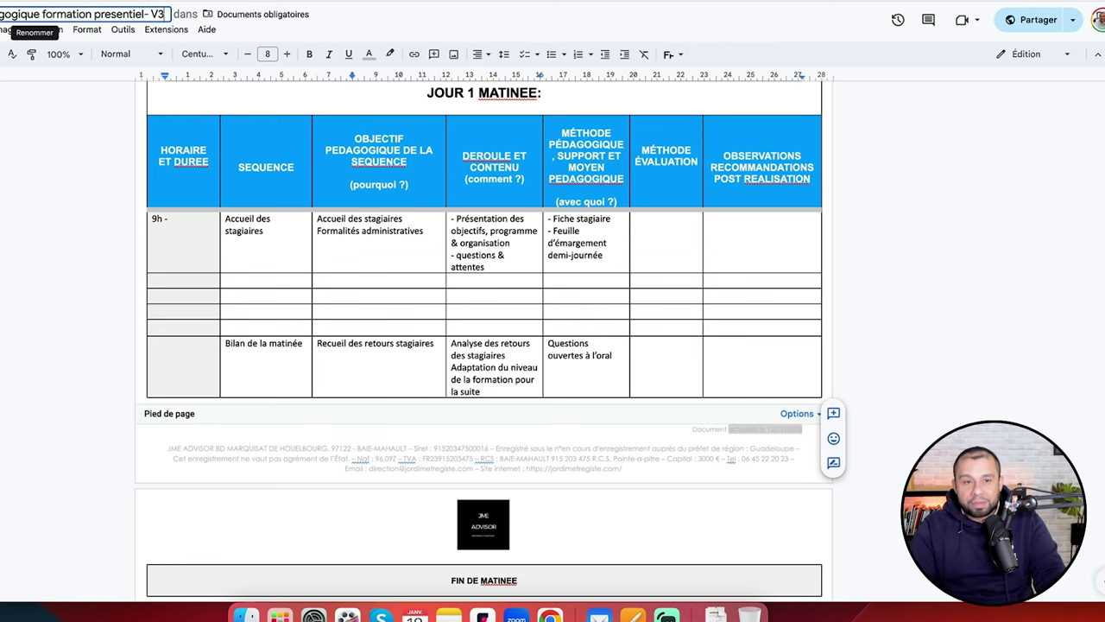
key("Return")
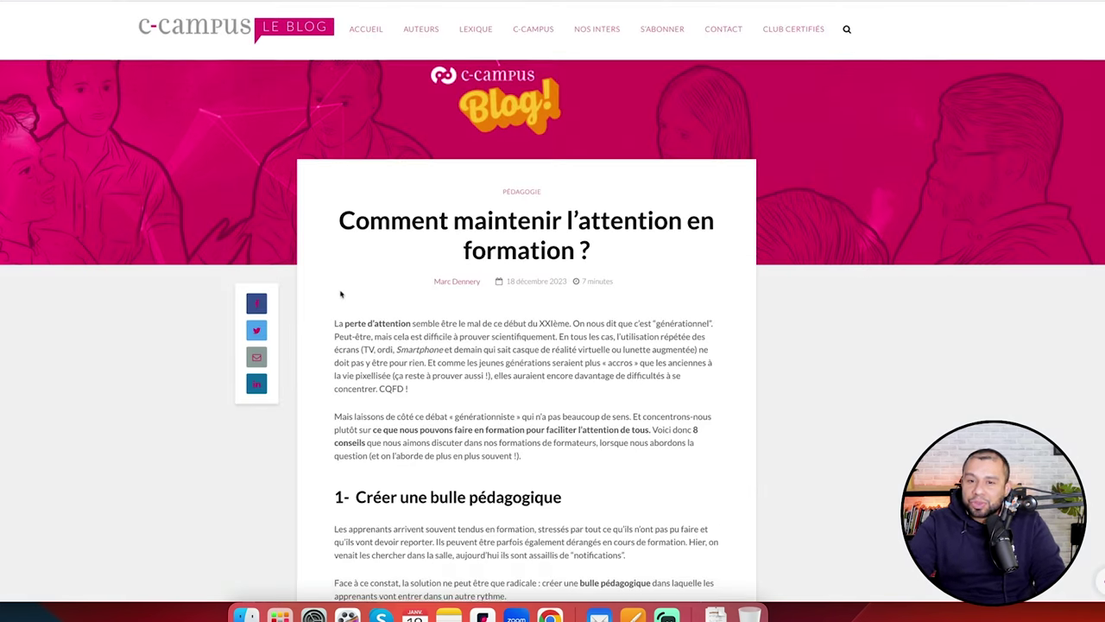
- Switch to the c-campus blog article and read its tips through section 3 on note-taking and challenges
scroll(341, 292, "down", 3)
scroll(341, 294, "down", 2)
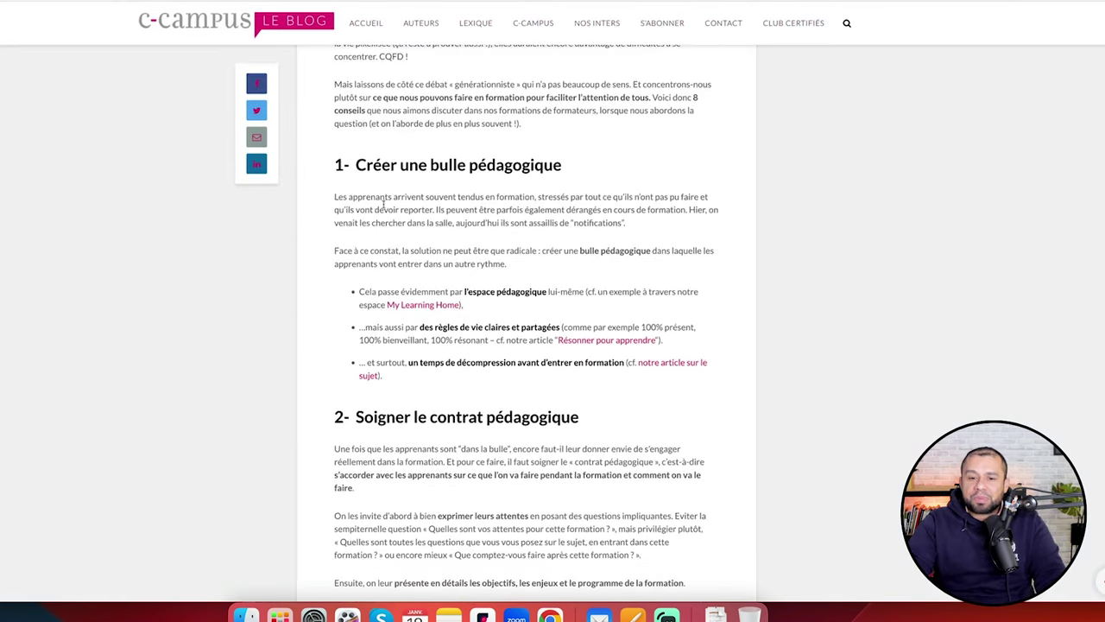
scroll(383, 205, "down", 7)
scroll(384, 205, "down", 4)
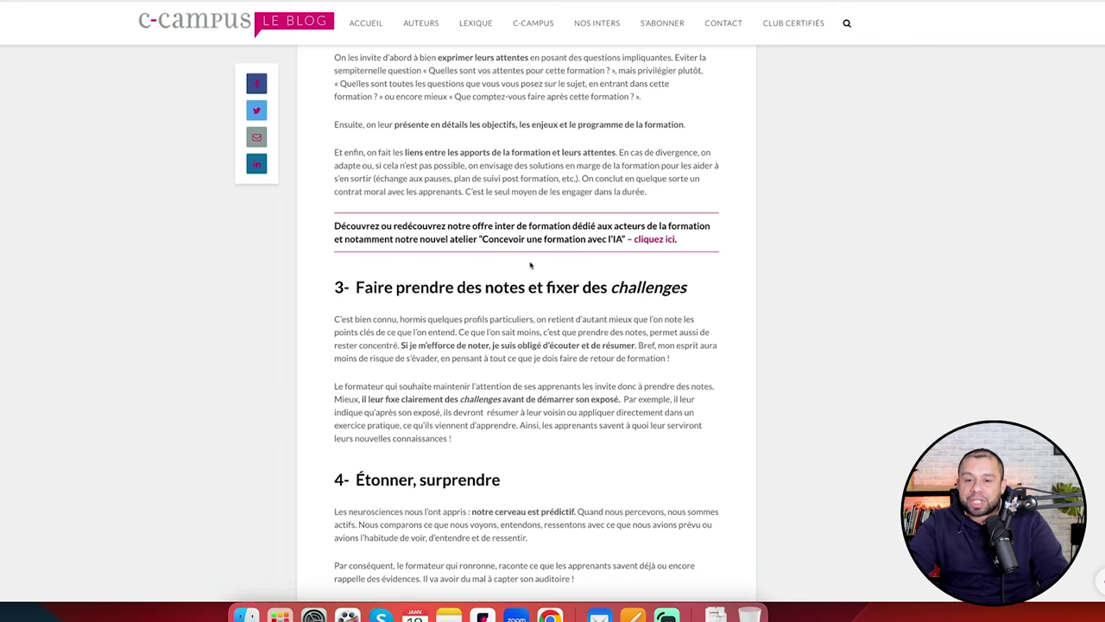
left_click_drag(546, 289, 690, 414)
left_click(619, 309)
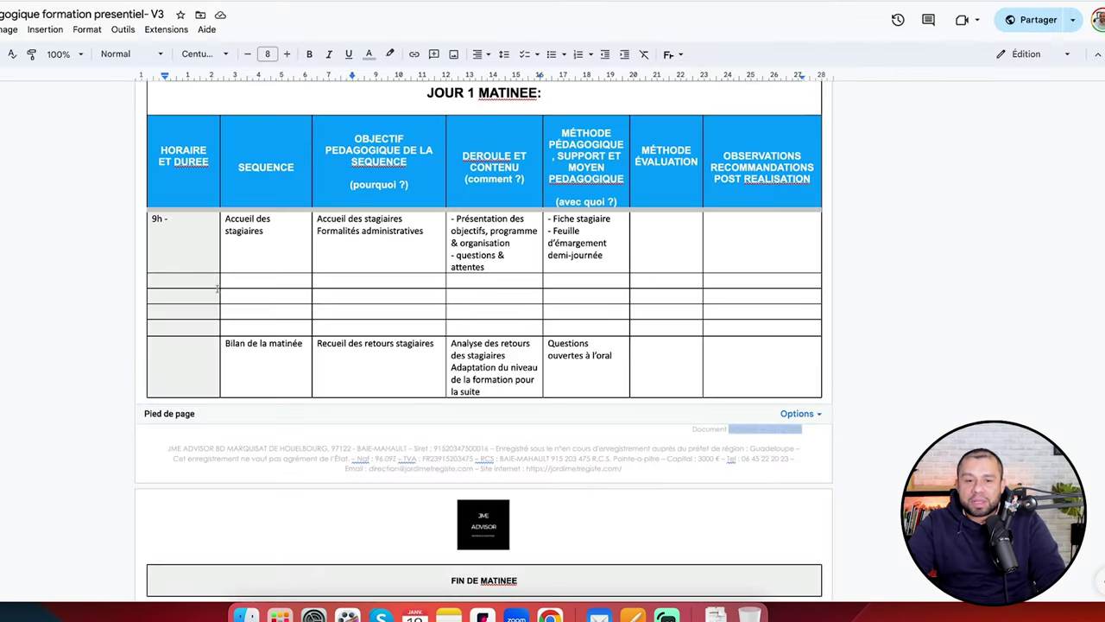
- In the lesson plan's first empty "Jour 1 matinée" row, enter the time slot "9h30 - 10h" and the sequence "module 1"
left_click(197, 279)
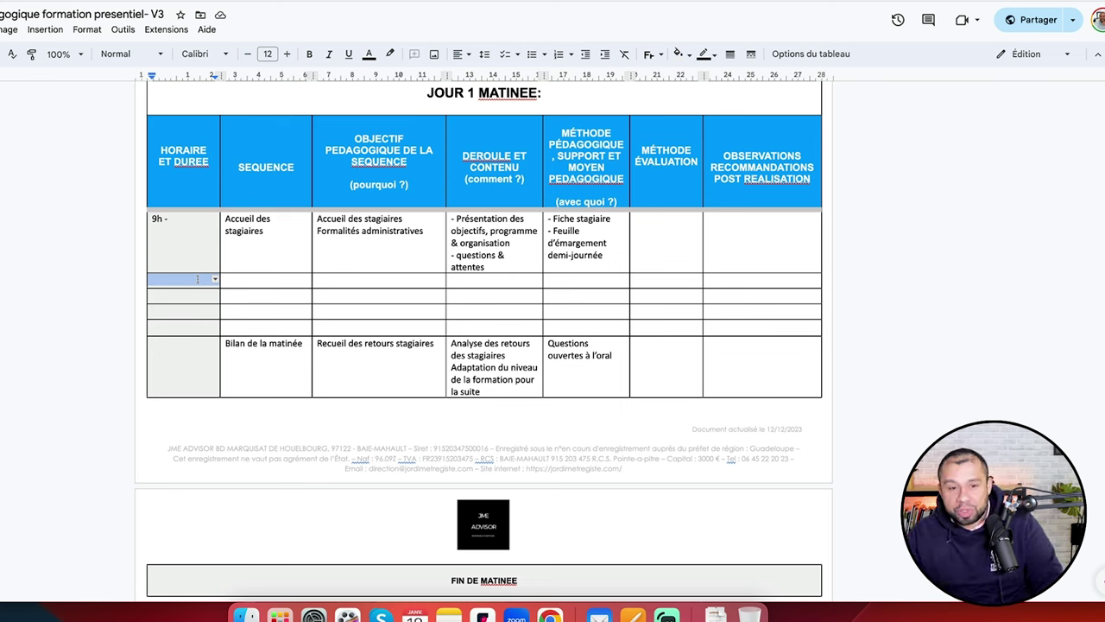
left_click(197, 278)
type("9h30")
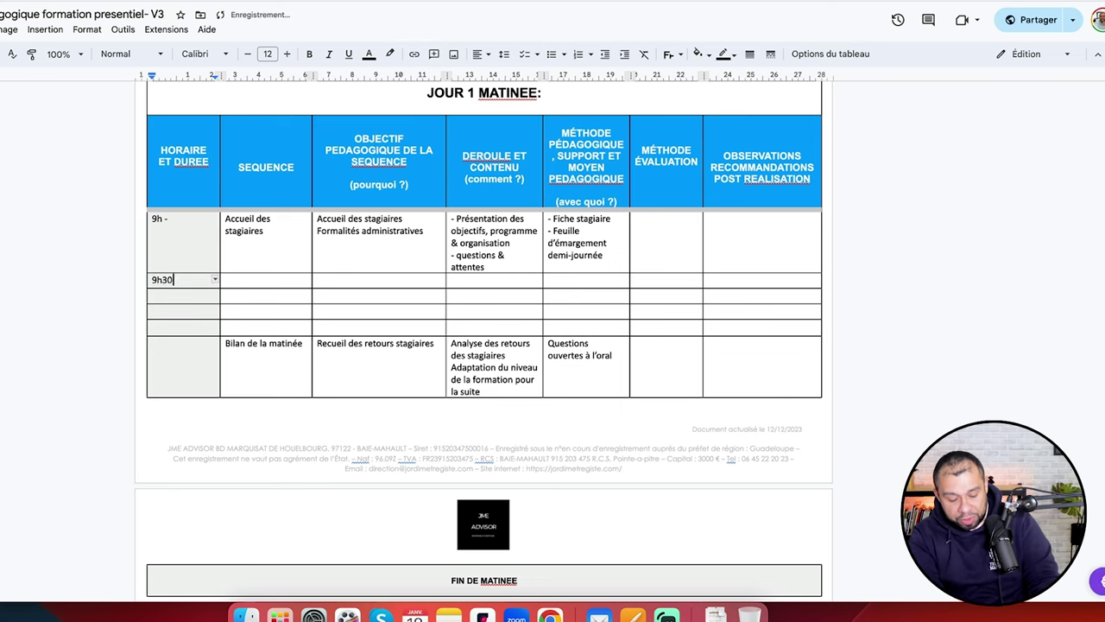
type(" - 10h")
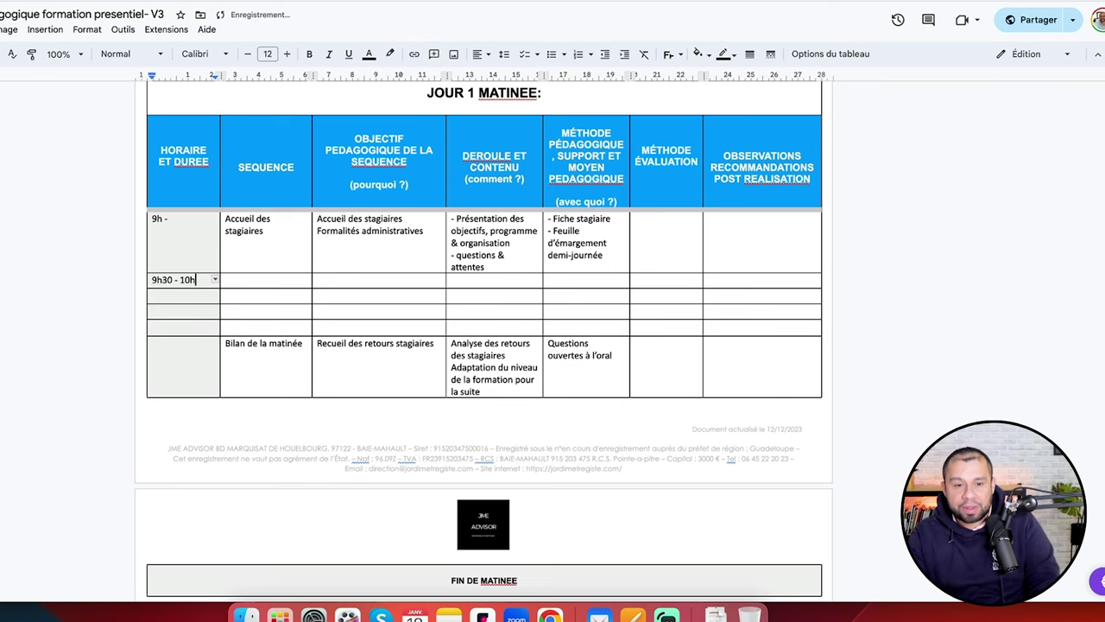
key("Tab")
type("module 1")
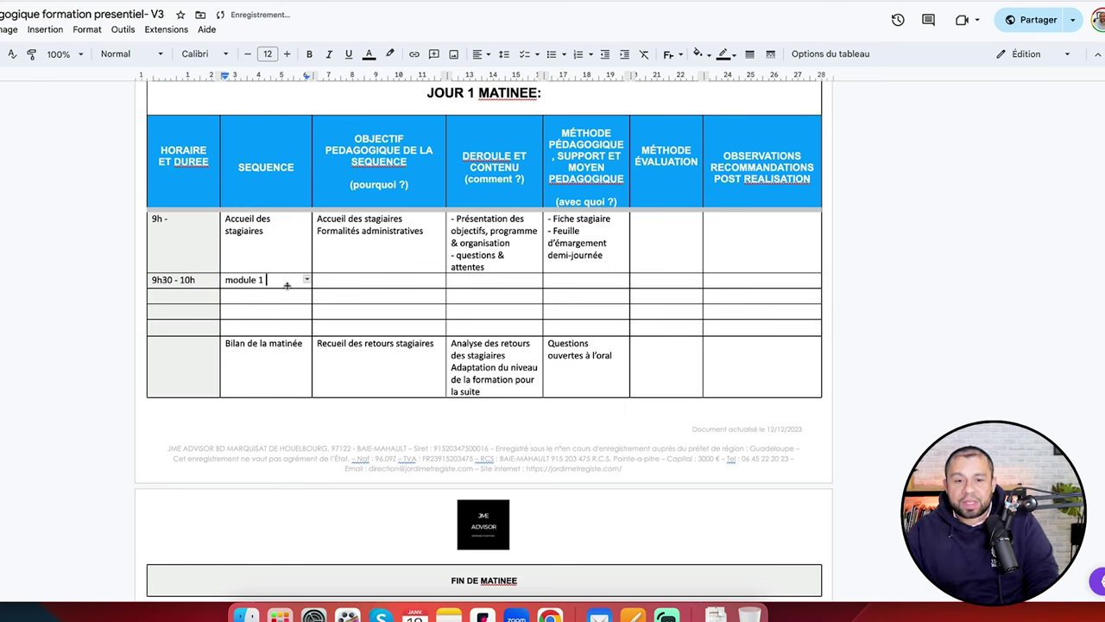
- Enter "objectif : apprendre les tunnels de vente" as the pedagogical objective of module 1
key("Tab")
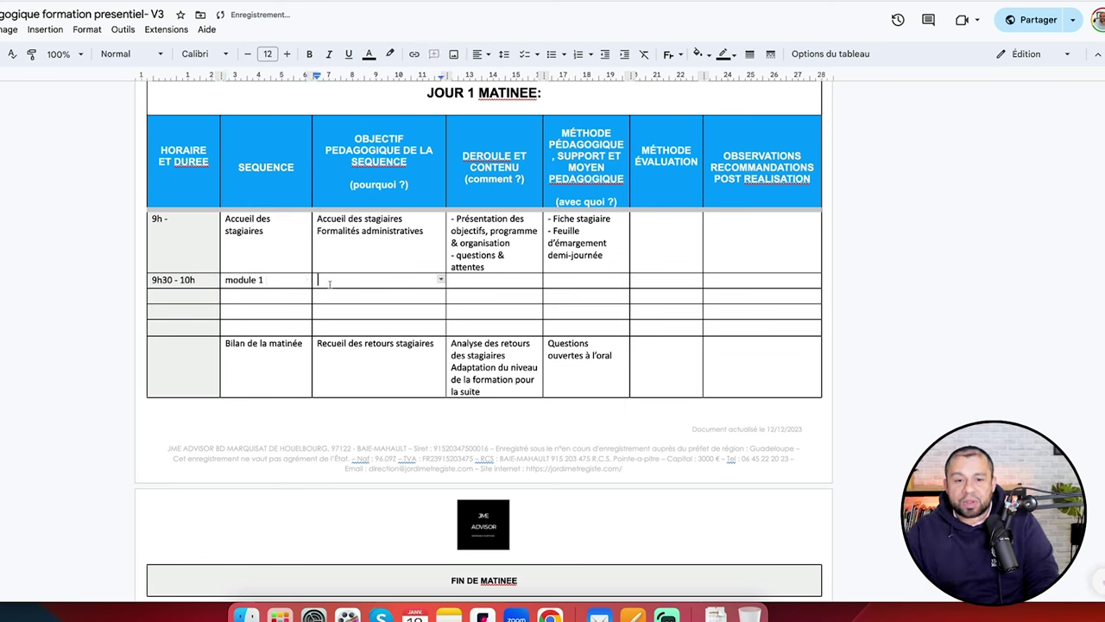
type("objectif : ")
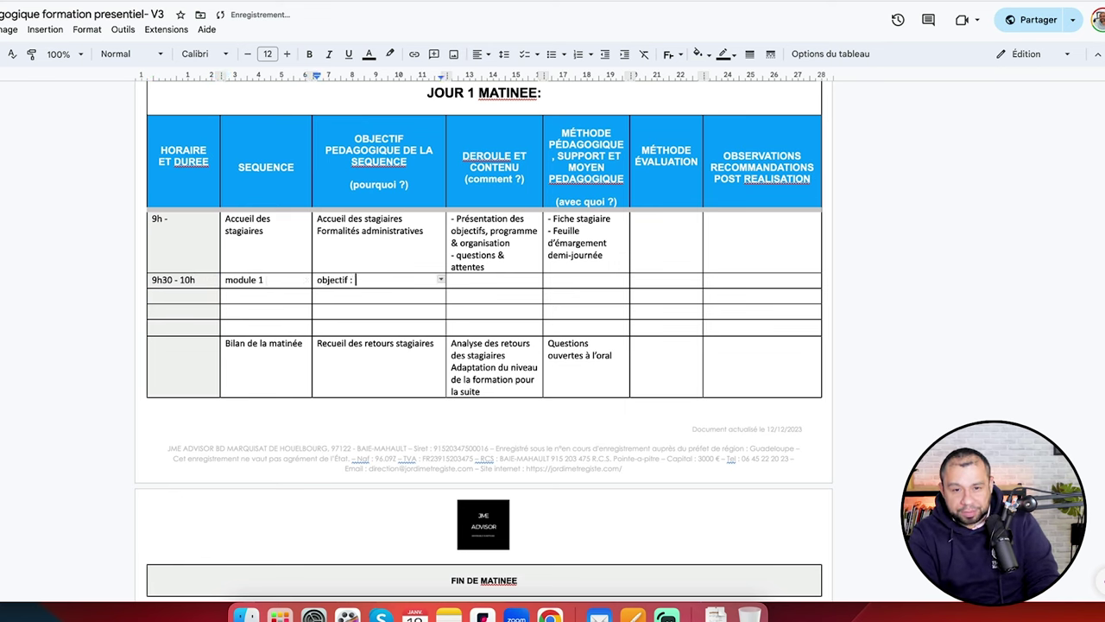
type("apprendre le")
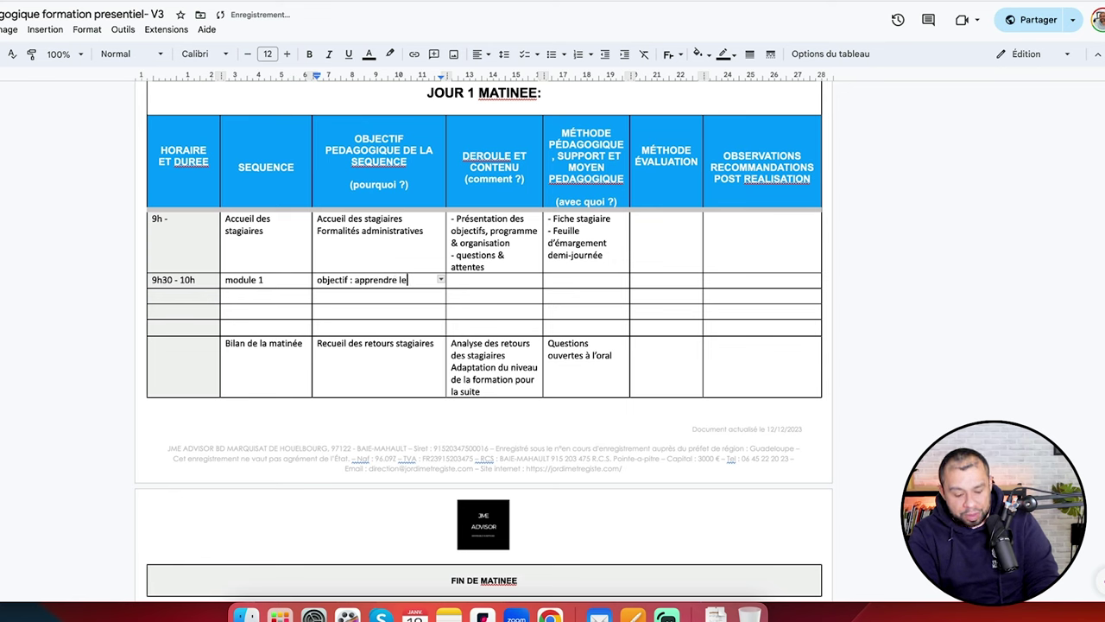
type("s tunnels de vente")
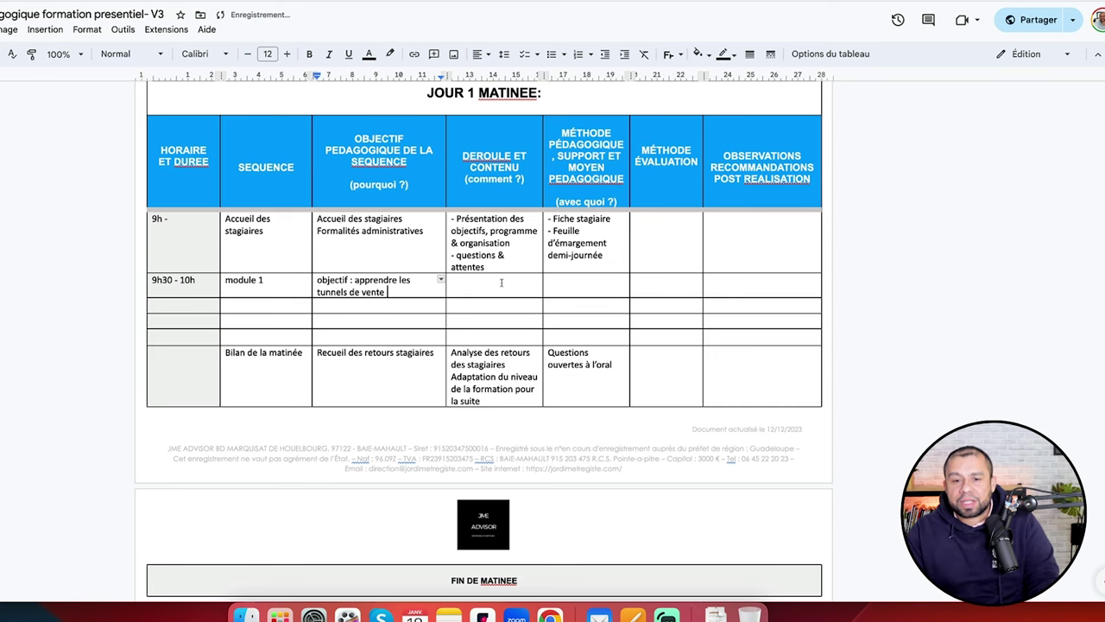
- Enter "presentation d'un de vente." as the "Déroulé et contenu" of module 1
key("Tab")
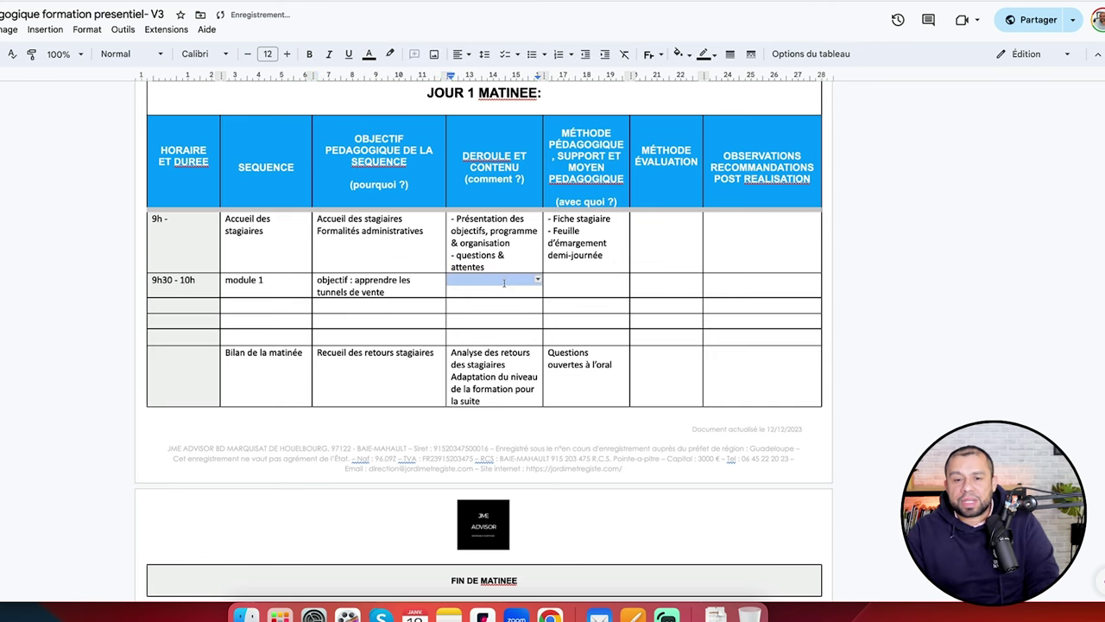
left_click(505, 283)
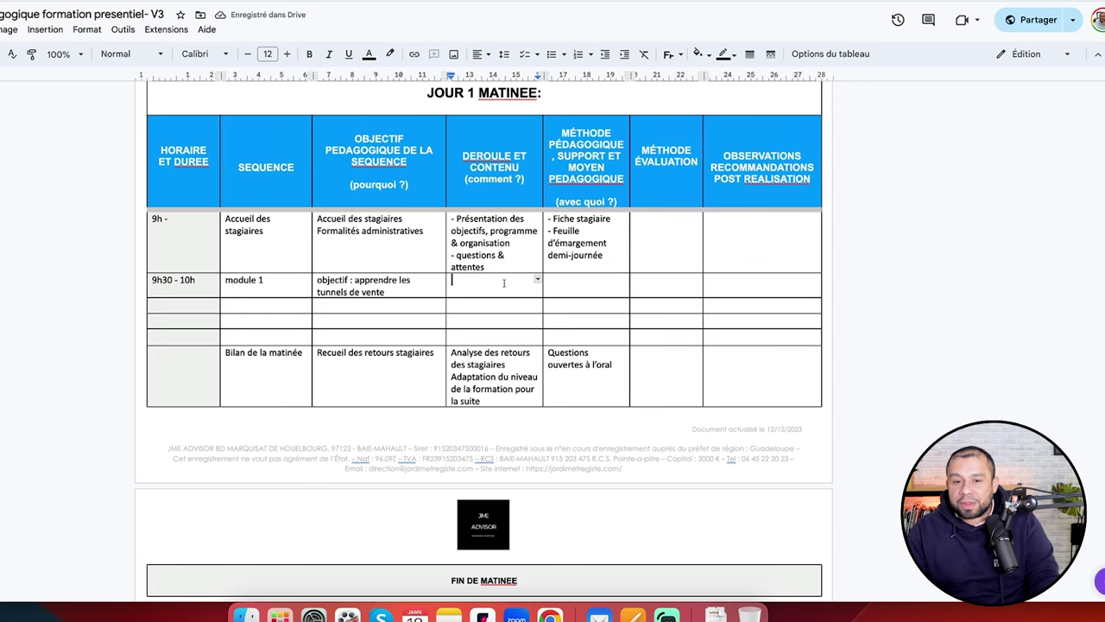
type("pres")
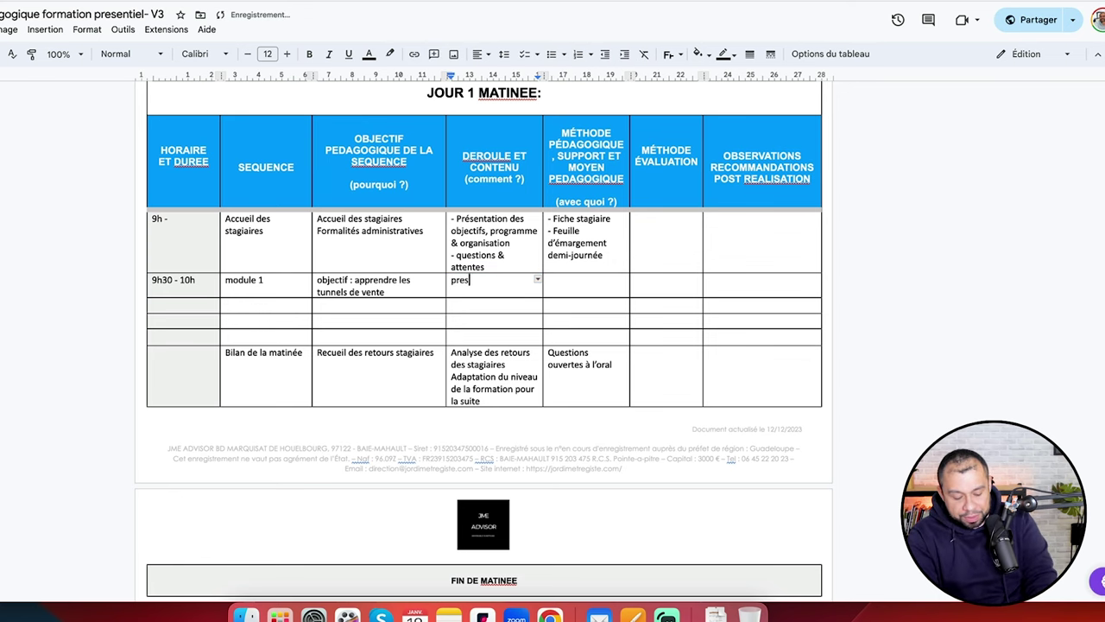
type("entation d'un ")
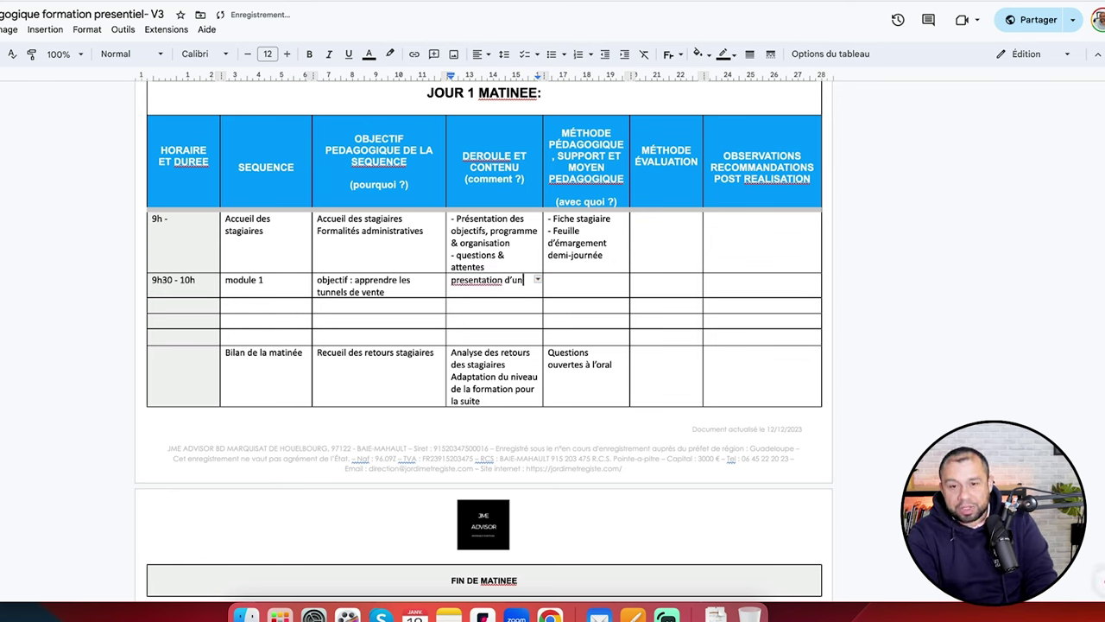
type("de vente.")
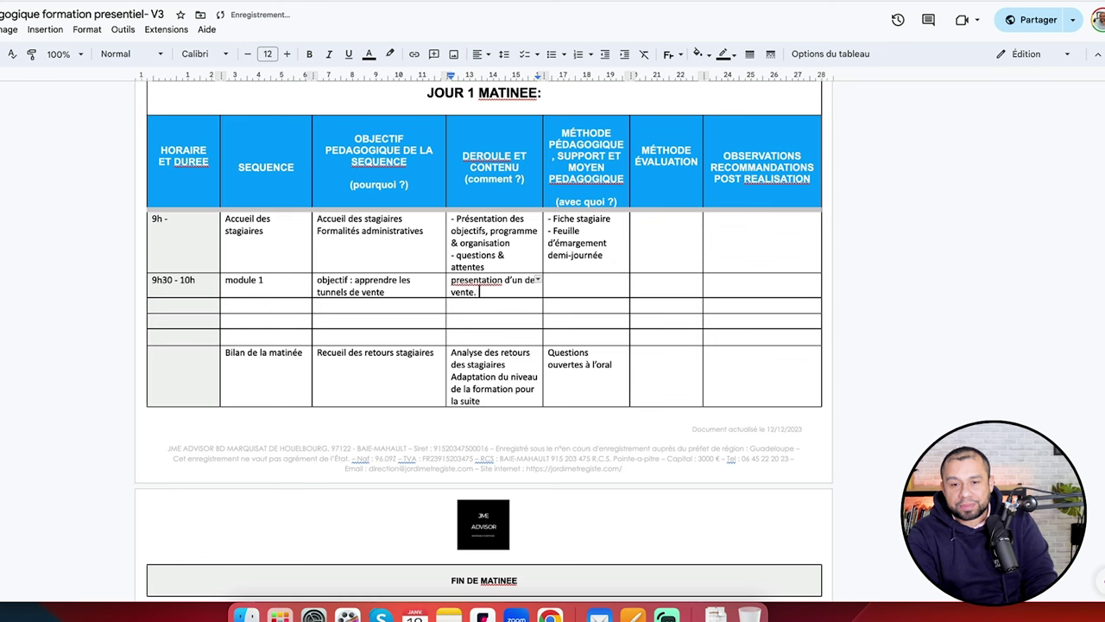
- Add the line "challenge : trouver un tunnel de vente d'un concurrent sur facebook" to module 1's content and select it
key("Return")
type("chal")
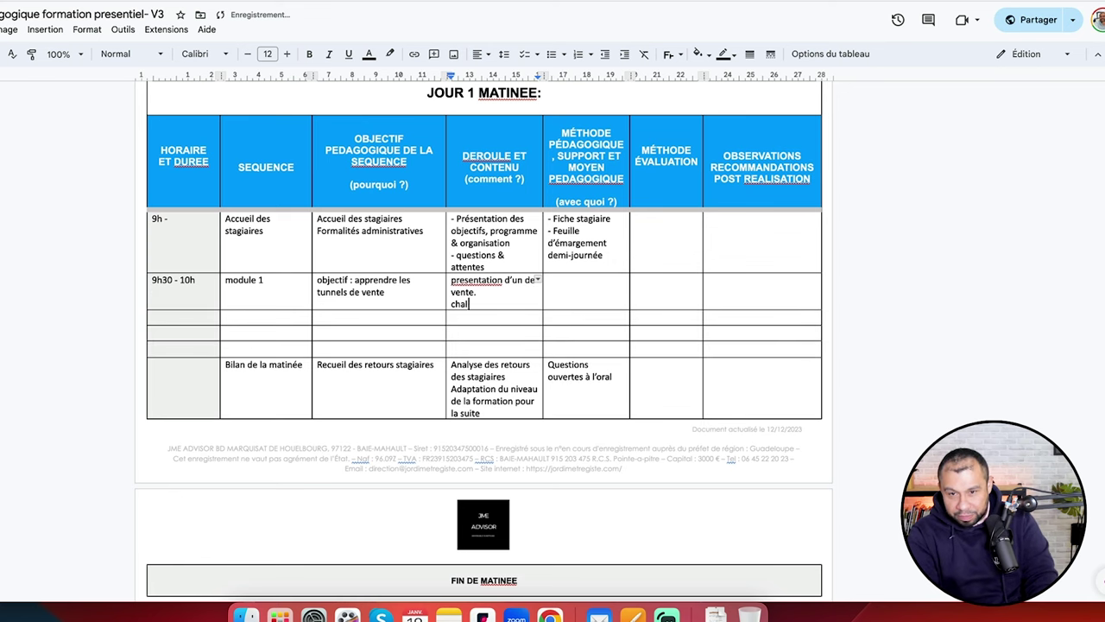
type("lenge ")
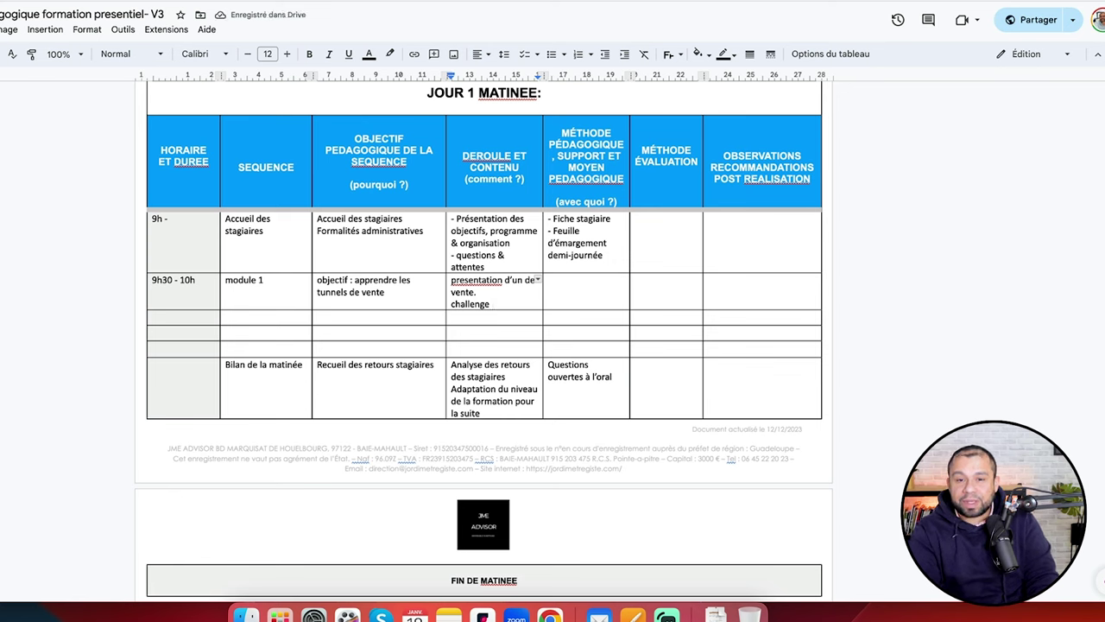
type(": ")
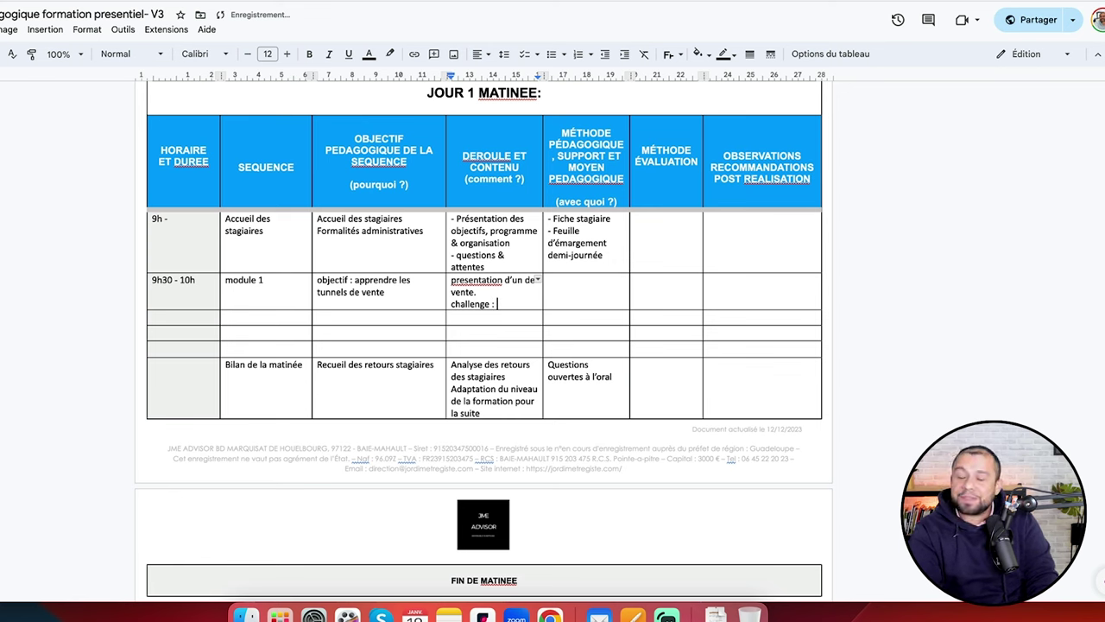
type("trouver un tunnel d")
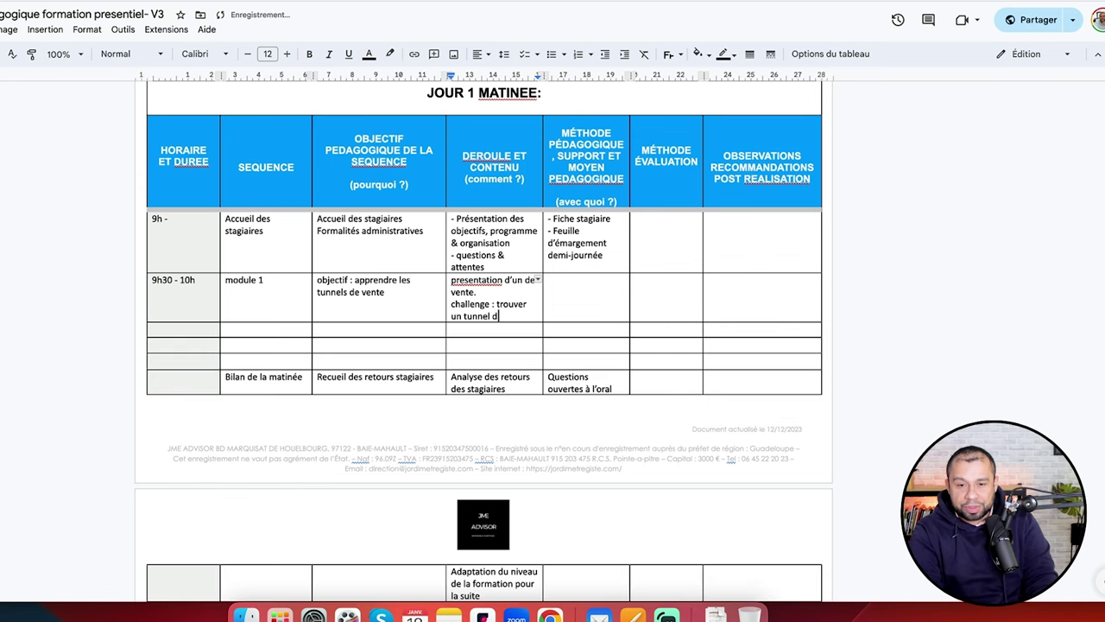
type("e vente d'un con")
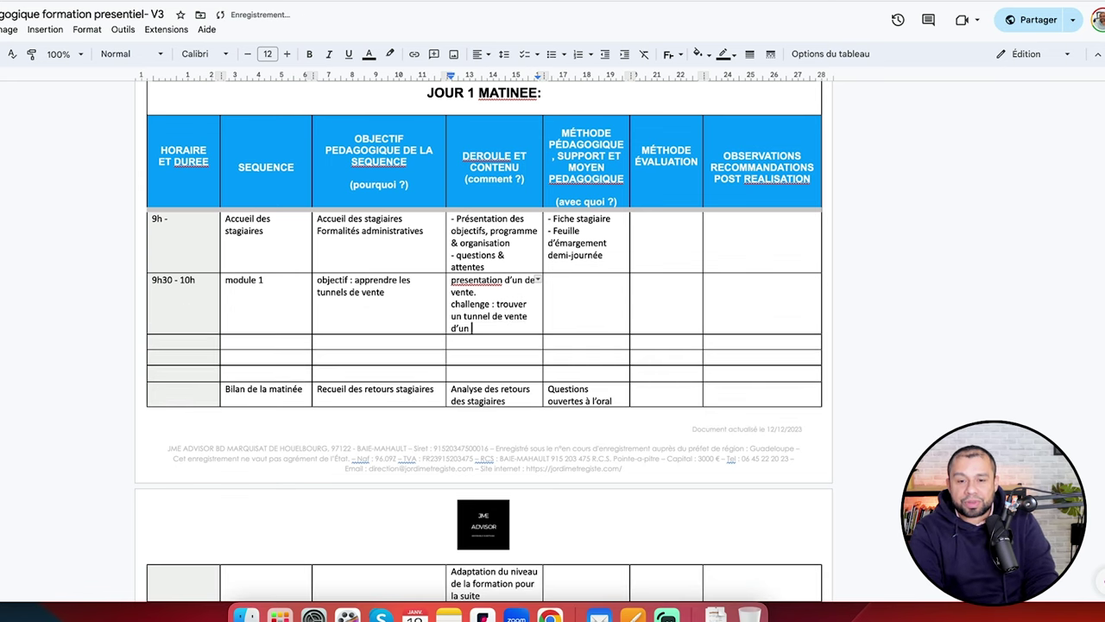
type("current sur ")
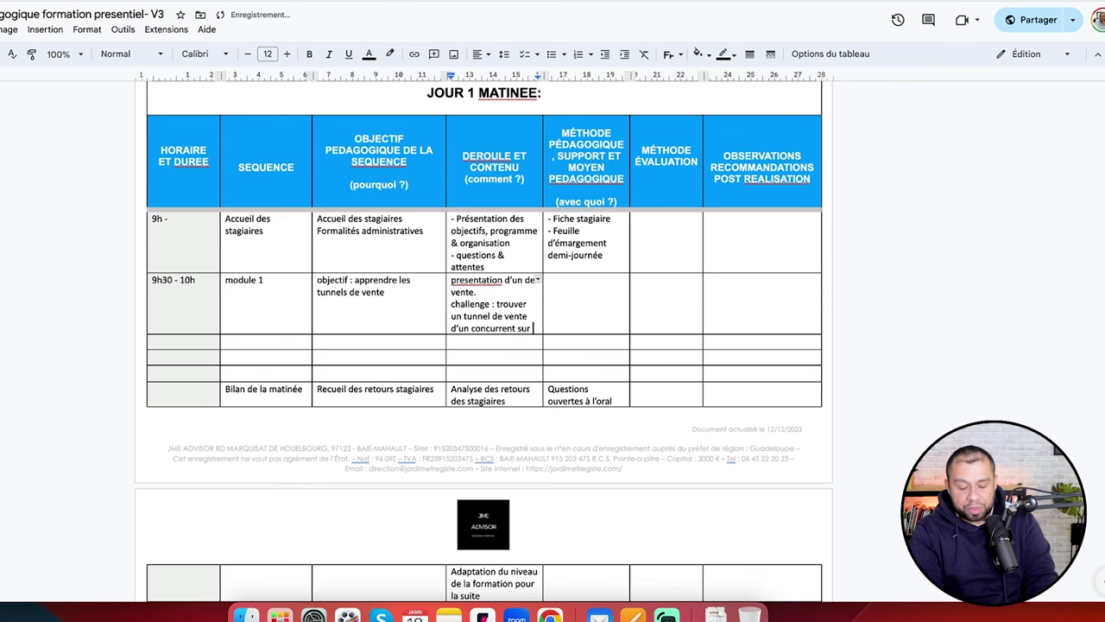
type("facebook")
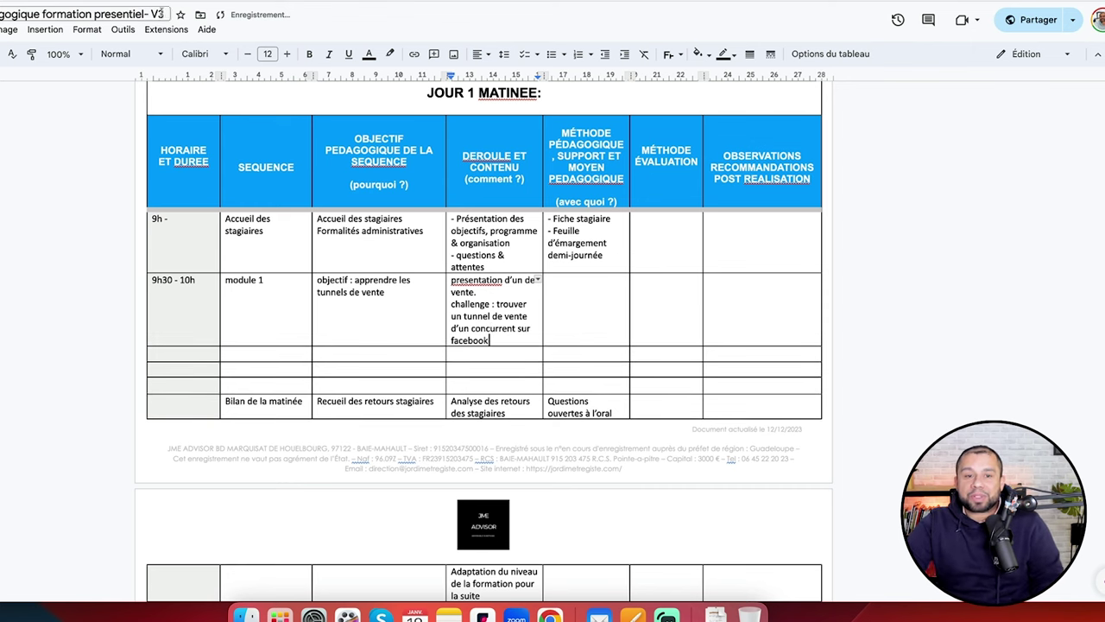
left_click_drag(488, 340, 449, 307)
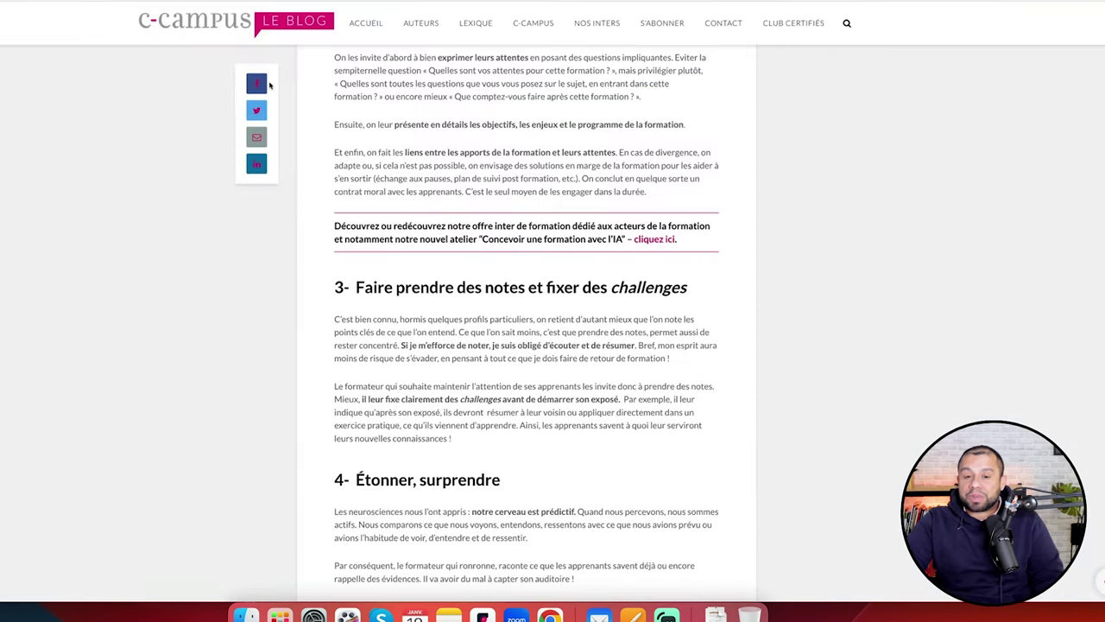
- Return to the blog article and read its remaining tips, from section 4 on surprising learners to section 8 on feedback
scroll(325, 179, "down", 3)
scroll(325, 179, "down", 3)
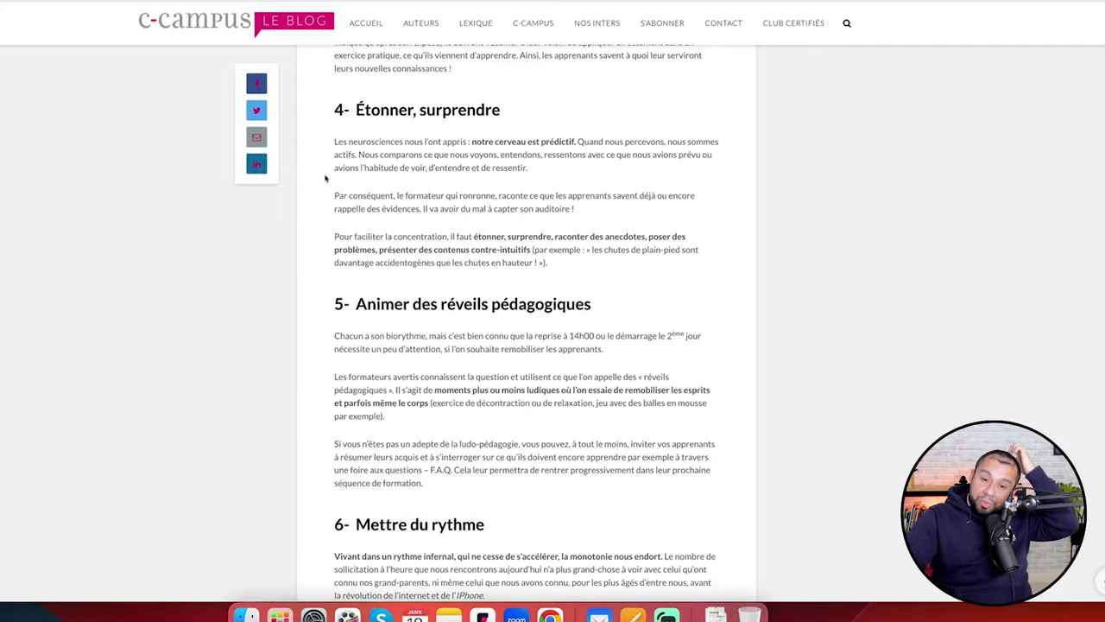
scroll(327, 178, "down", 2)
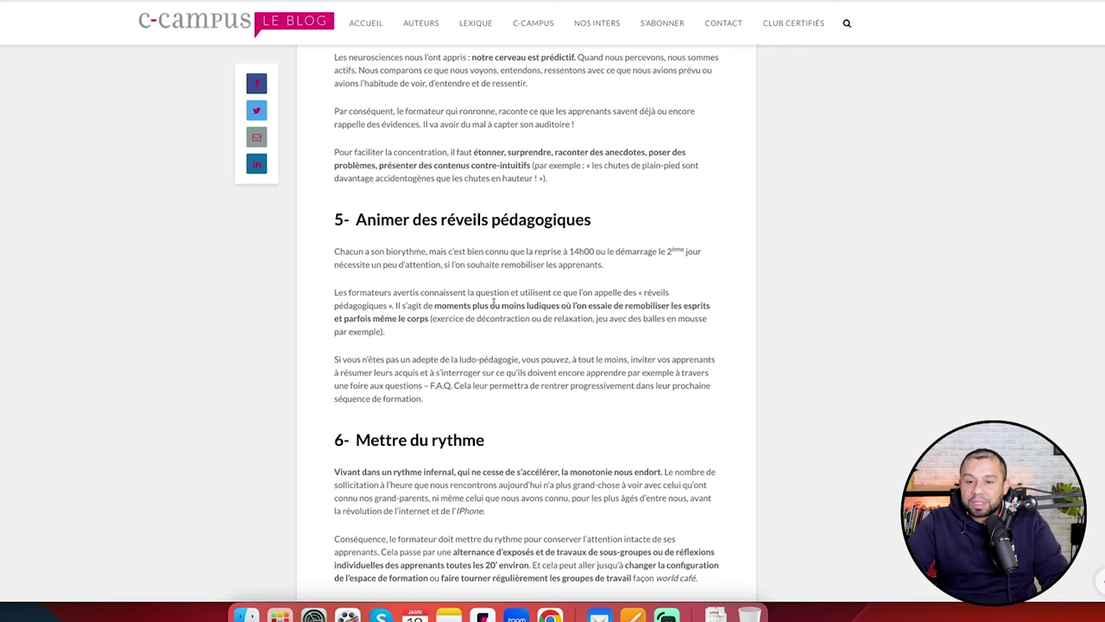
scroll(501, 302, "down", 5)
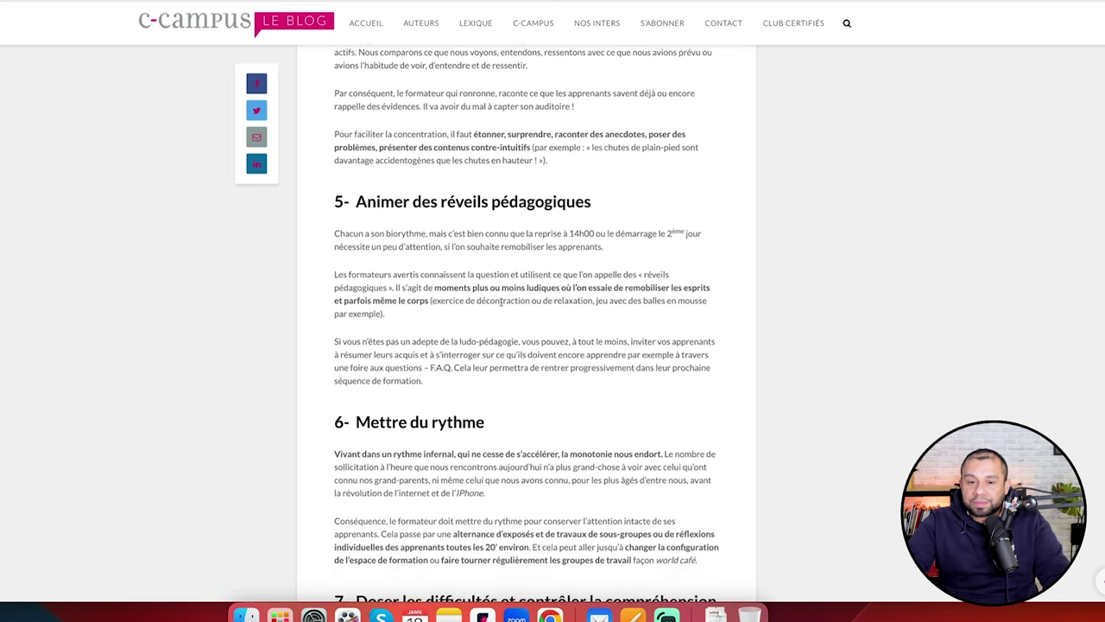
scroll(501, 301, "down", 1)
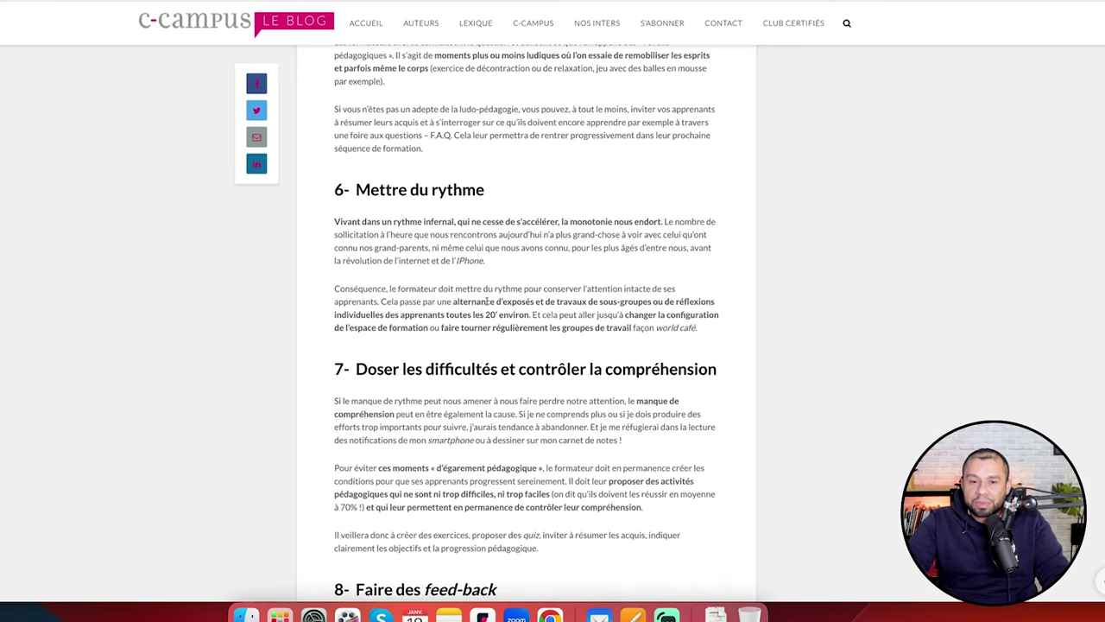
scroll(407, 219, "down", 5)
scroll(414, 226, "down", 4)
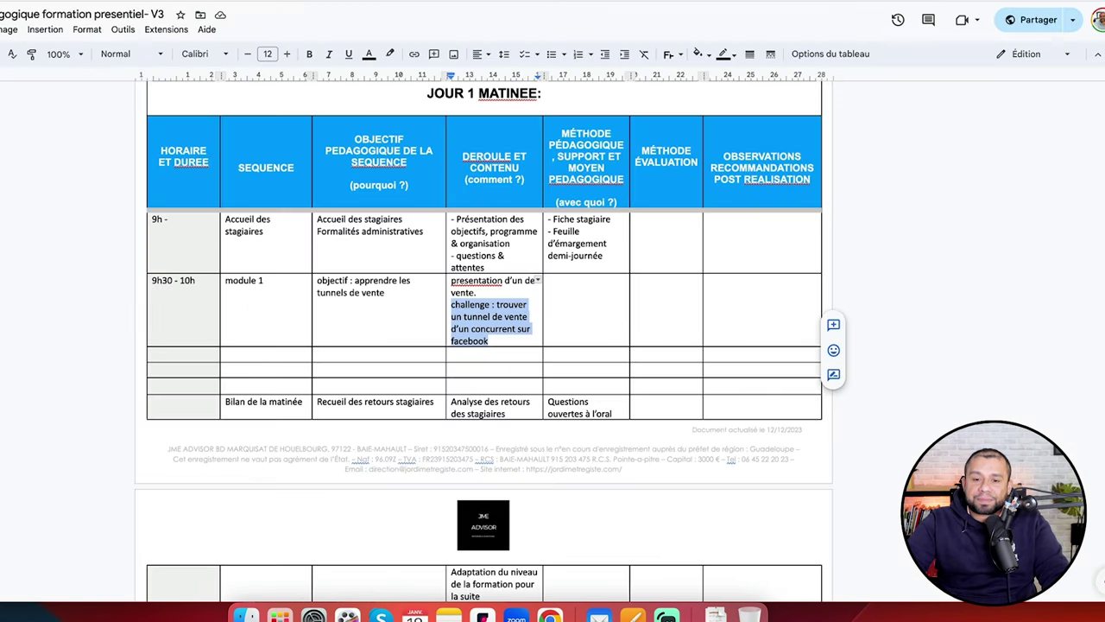
- Enter "11h30- 12h30" as the time slot of the "Bilan de la matinée" row and highlight its pedagogical objective
left_click(196, 404)
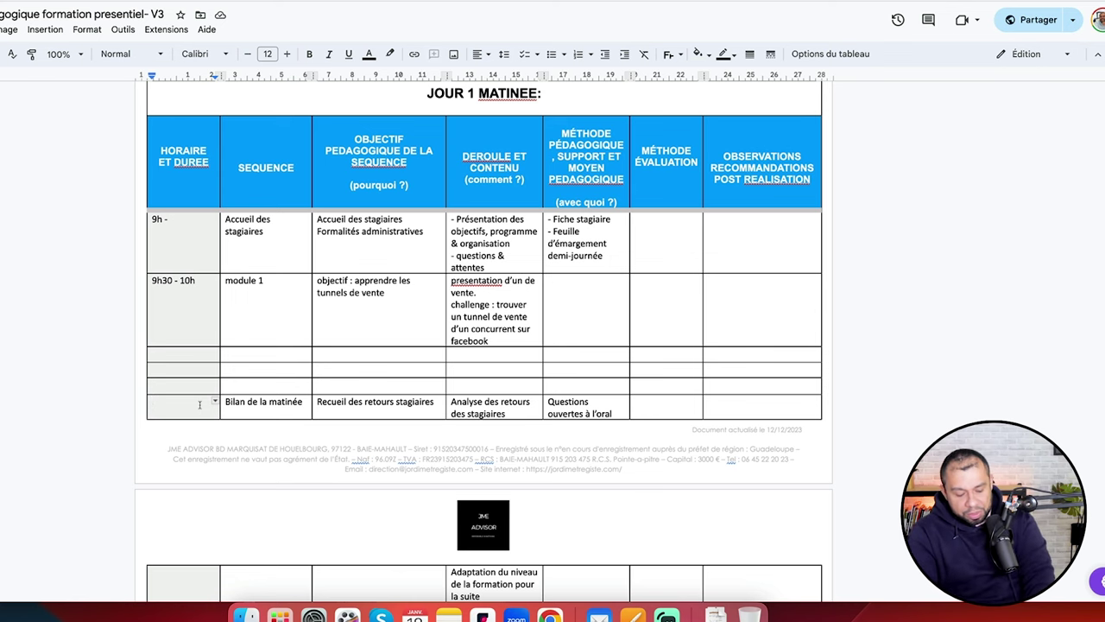
type("11h30")
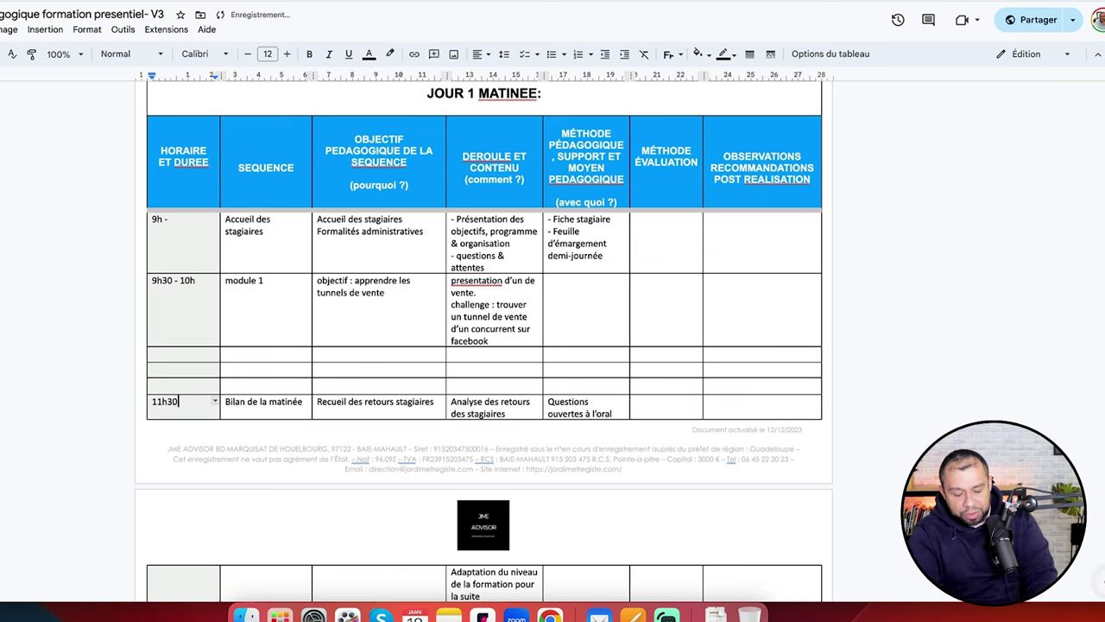
type("- 12")
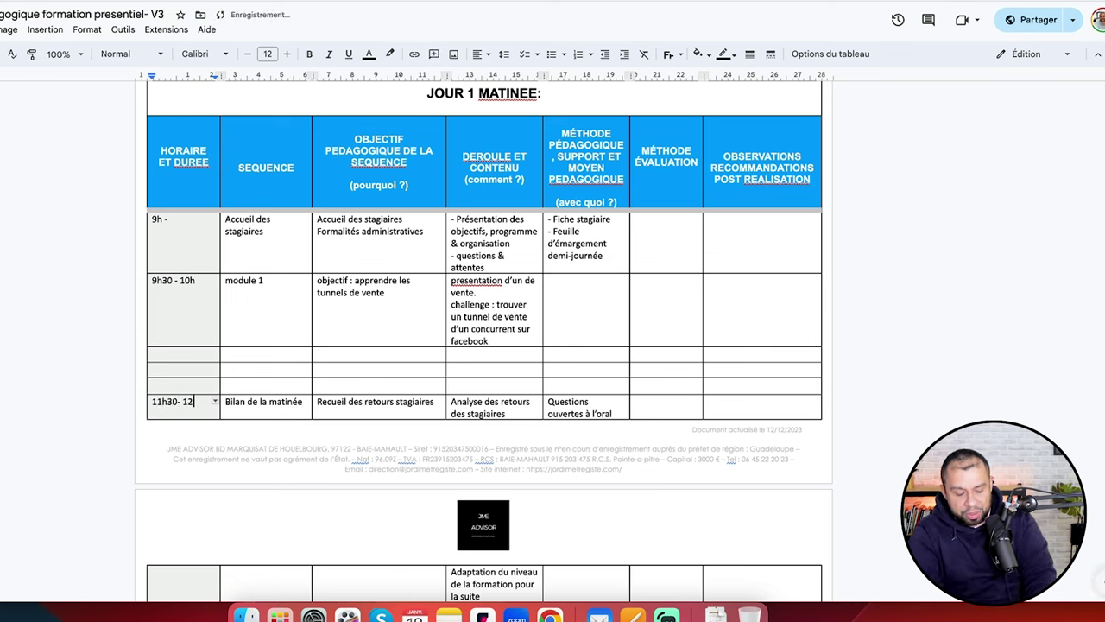
type("h30")
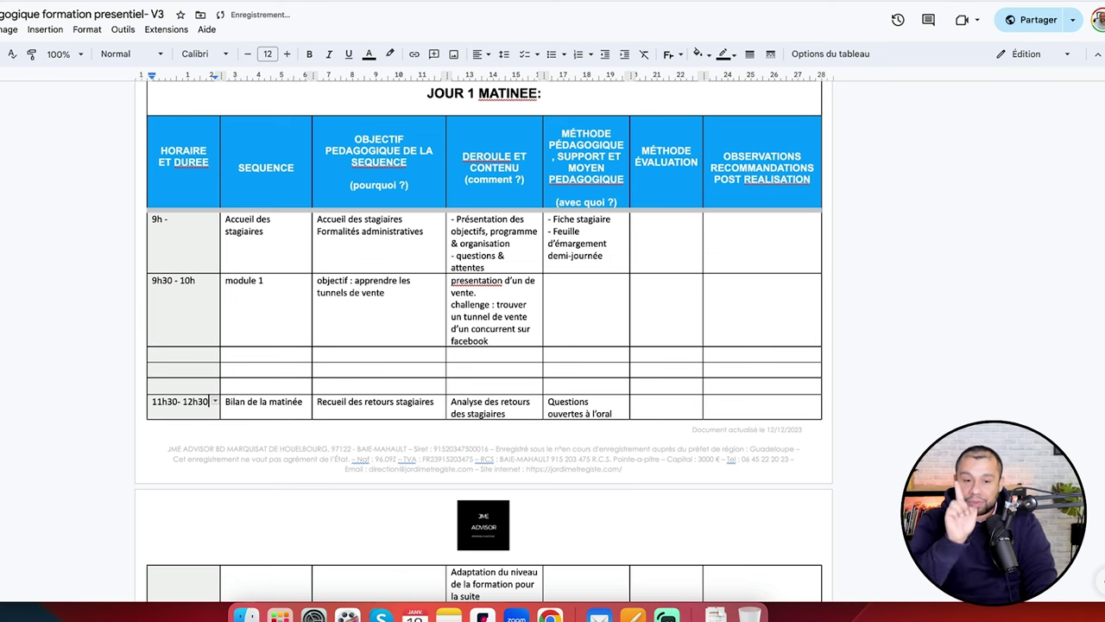
triple_click(403, 402)
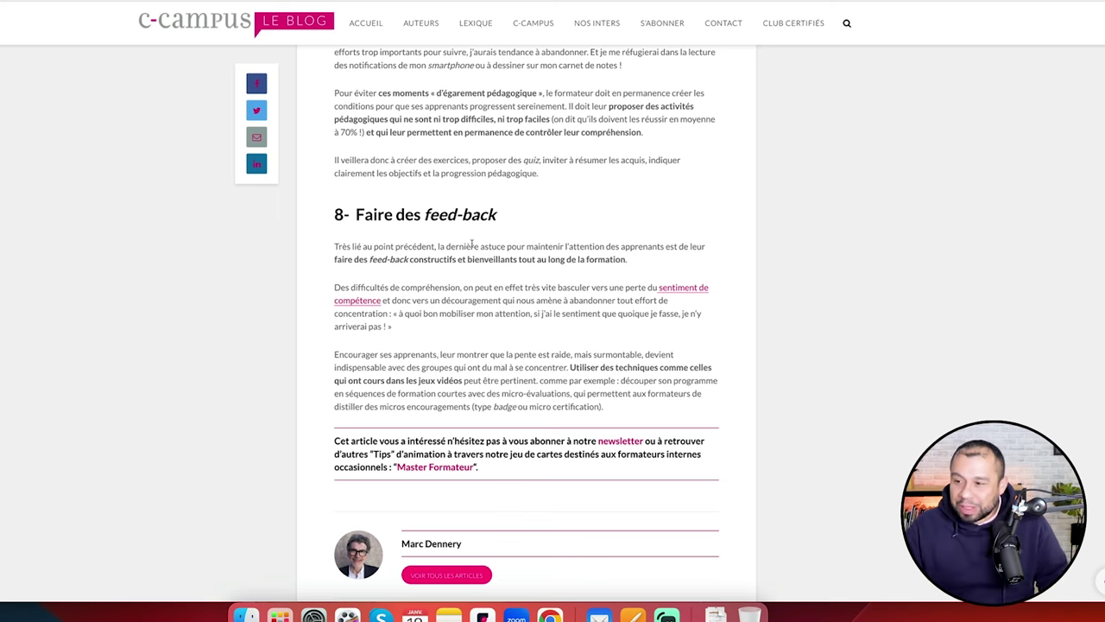
- Return to the blog article on maintaining attention in training and review its introduction and first tips, on the pedagogical bubble and contract
scroll(507, 288, "up", 20)
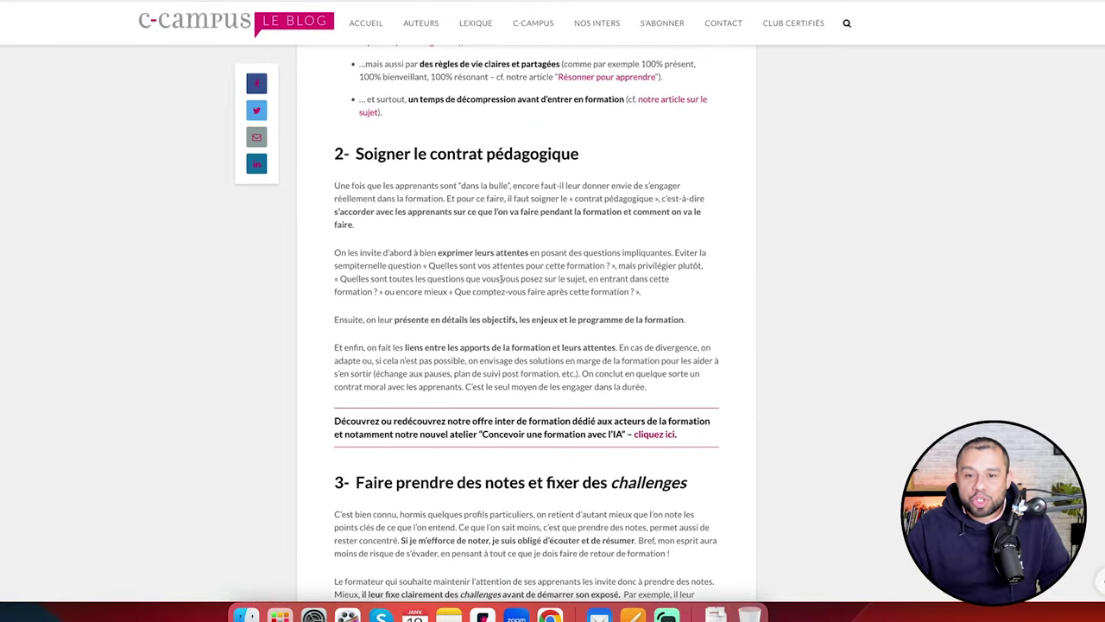
scroll(482, 180, "up", 8)
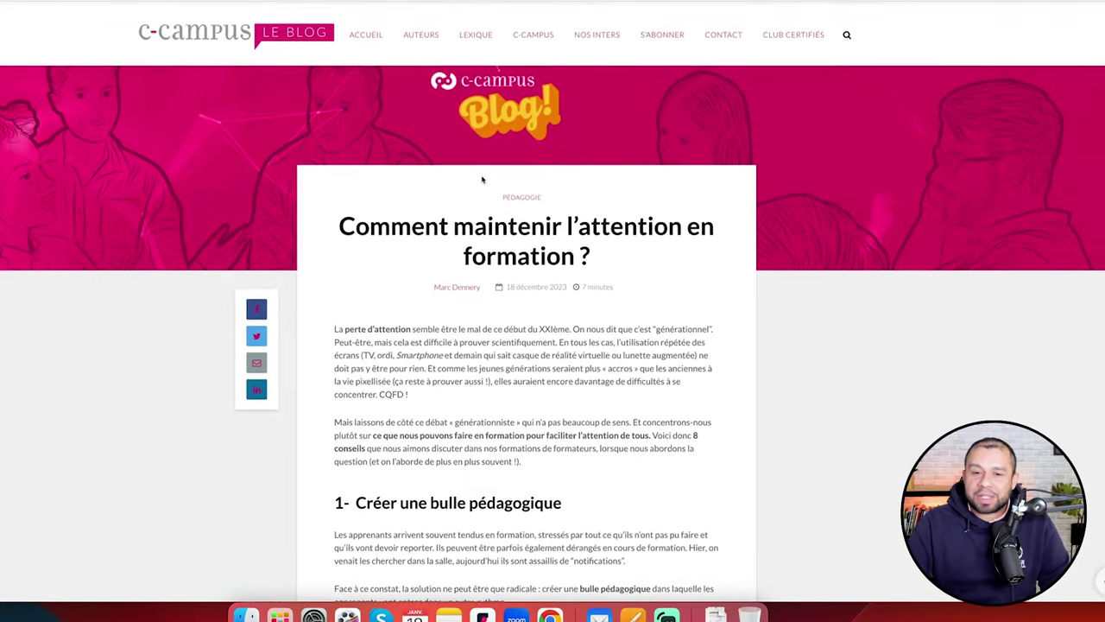
scroll(482, 180, "down", 5)
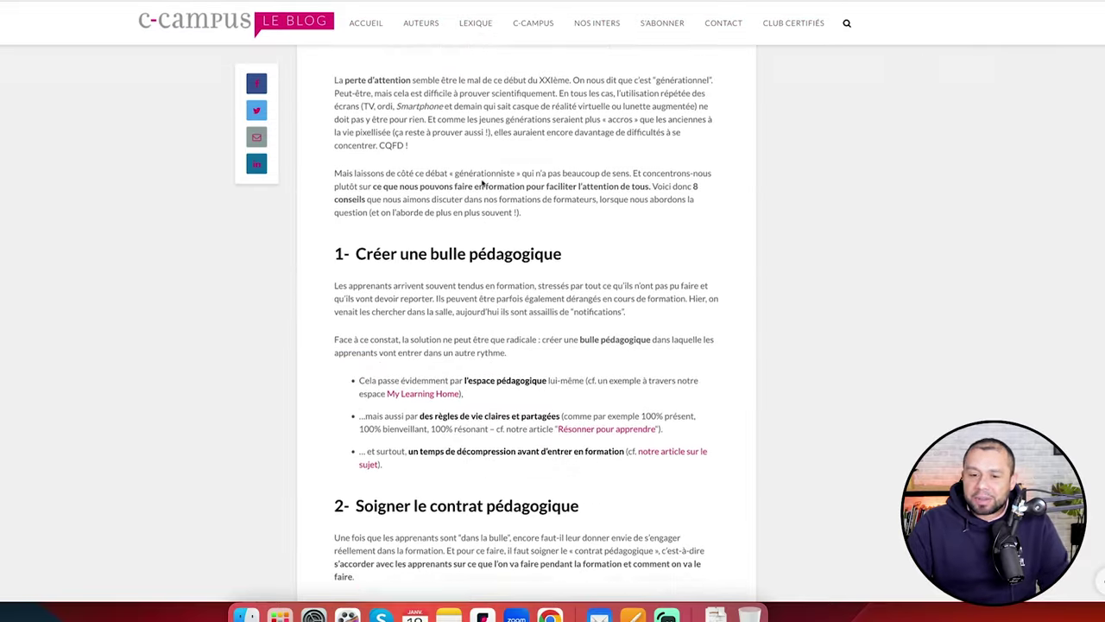
scroll(483, 184, "down", 1)
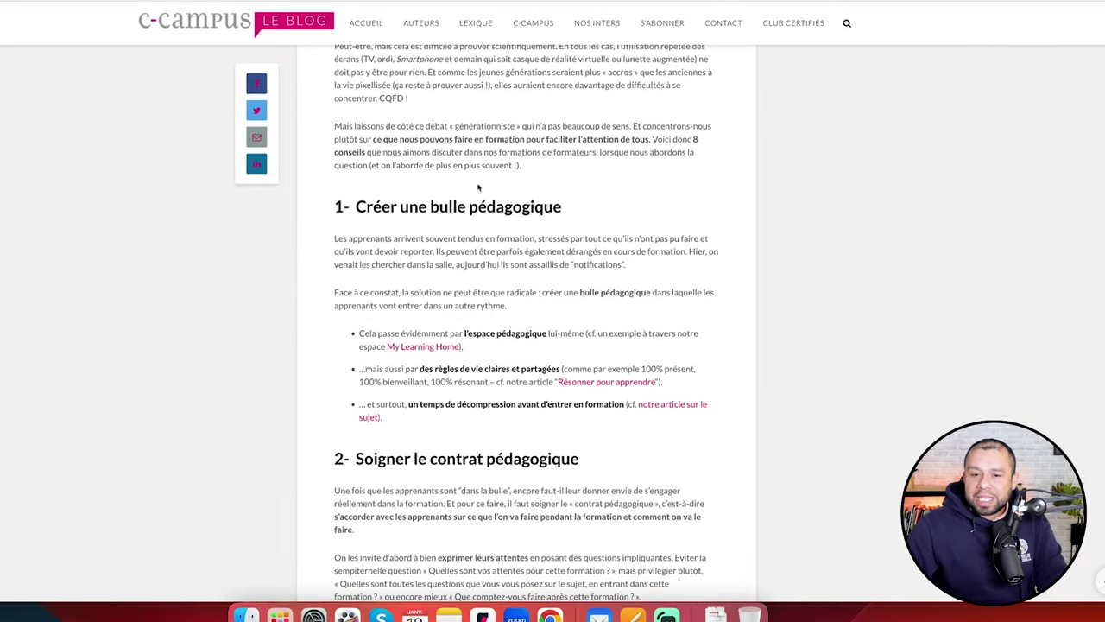
scroll(480, 181, "down", 5)
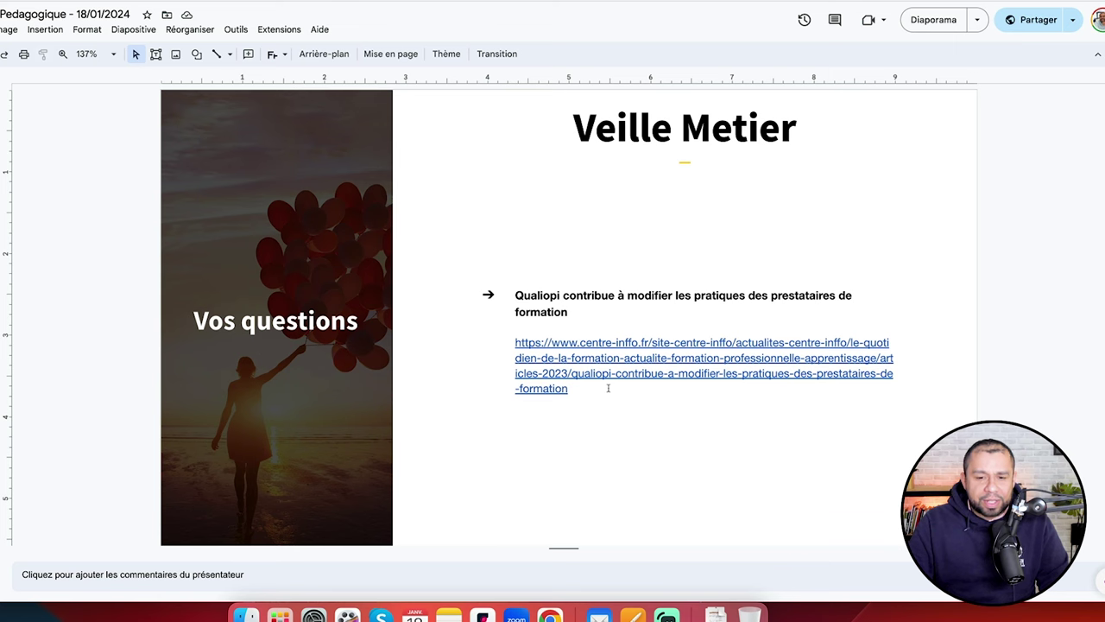
- Open the Centre Inffo article linked on the "Veille Metier" slide and read its introduction and the section on reasons for not being certified
left_click(615, 373)
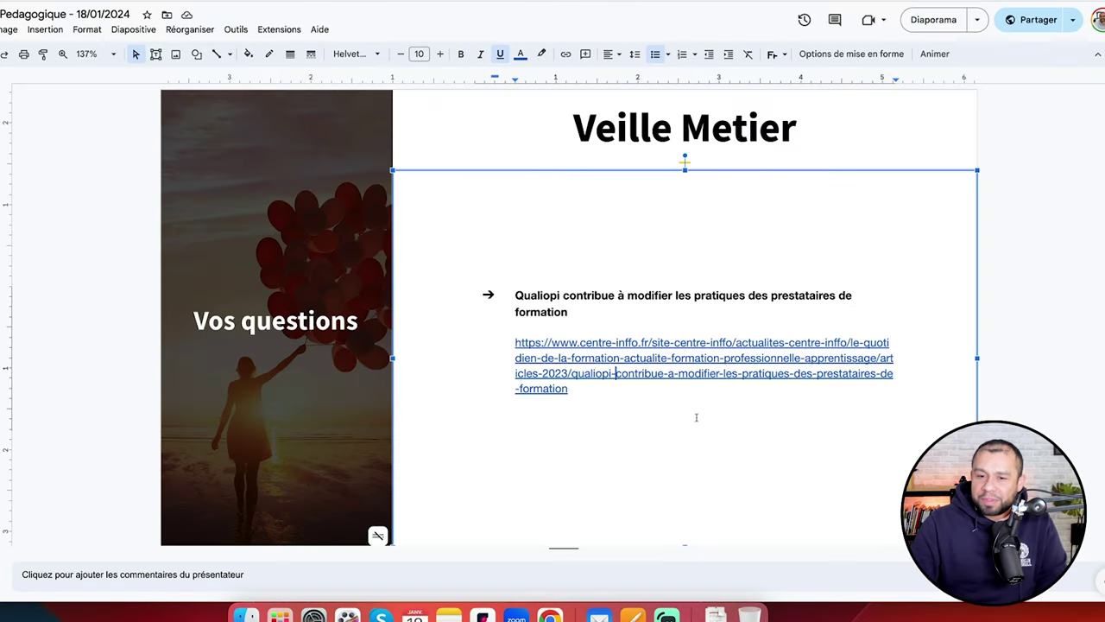
left_click(580, 311)
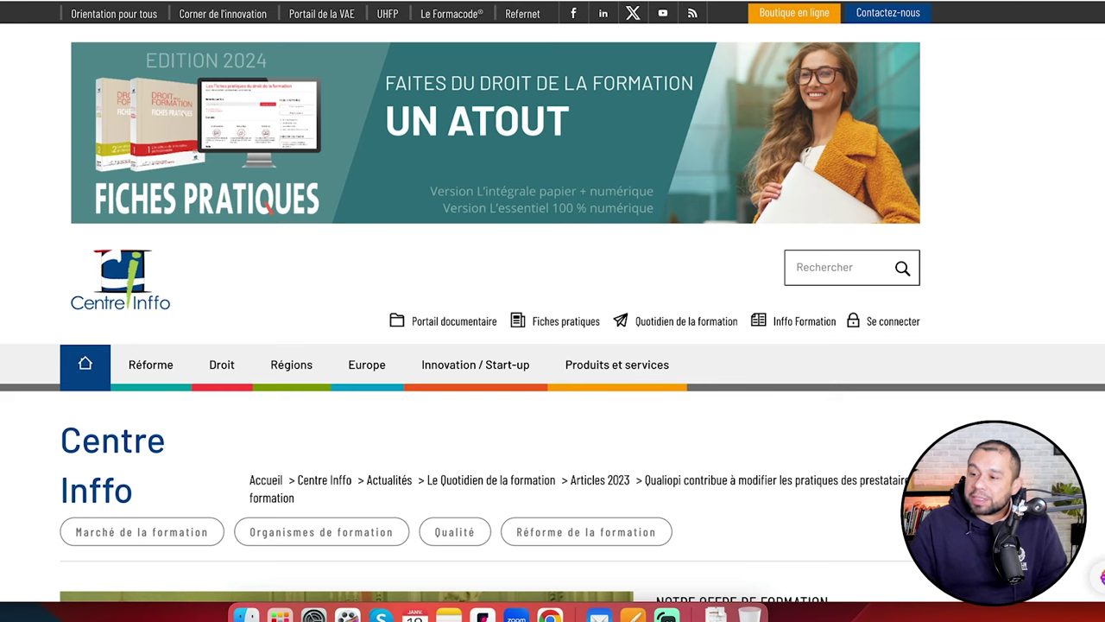
scroll(495, 324, "down", 10)
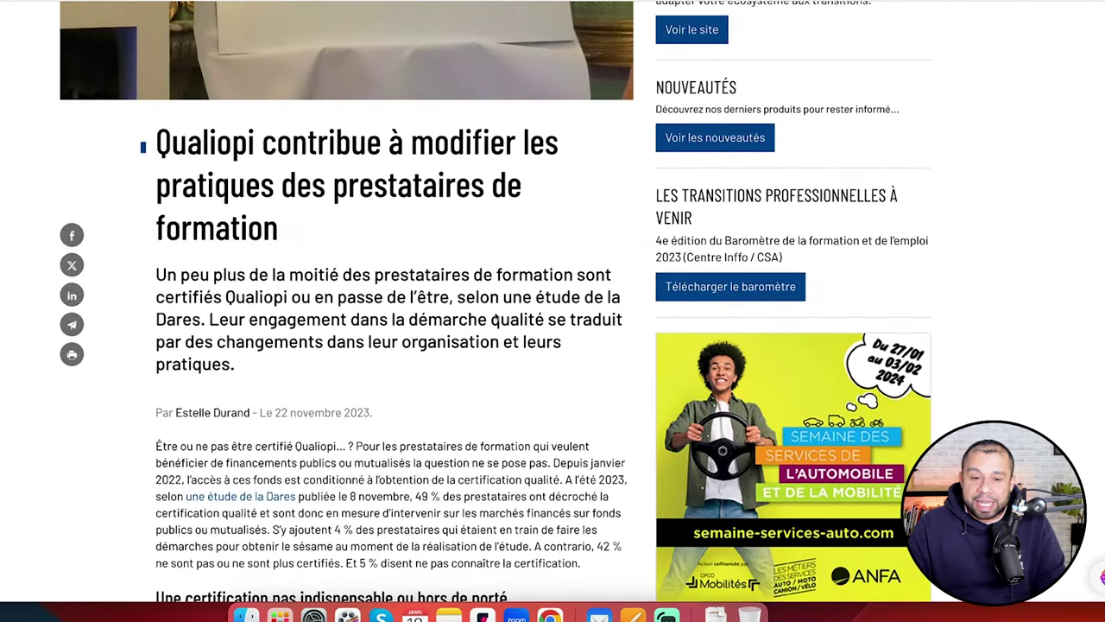
scroll(381, 416, "down", 3)
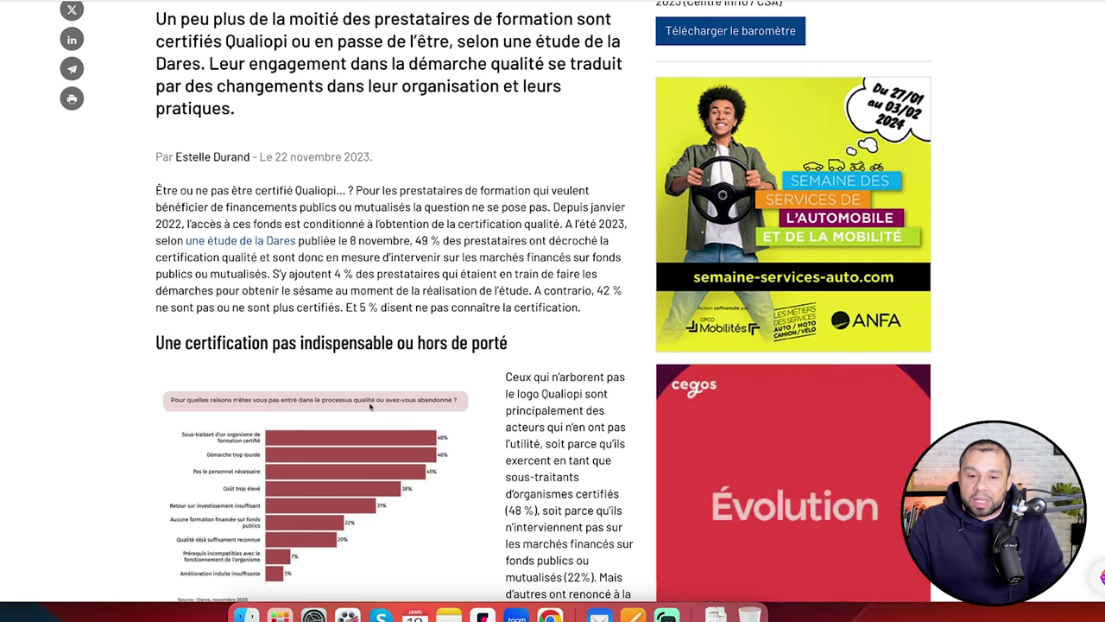
scroll(370, 407, "down", 5)
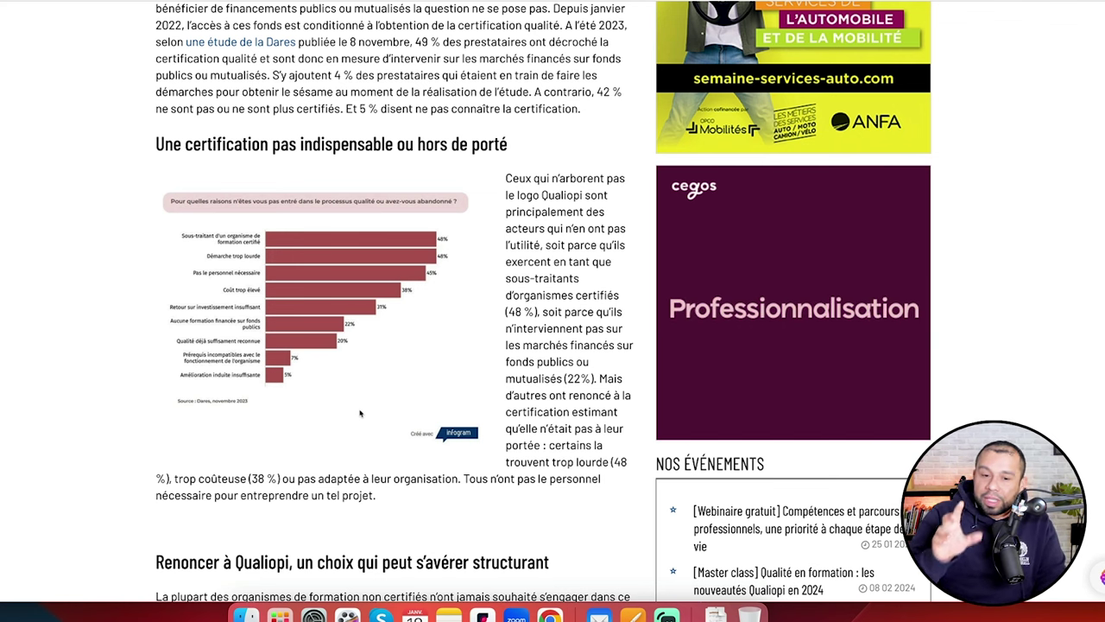
scroll(360, 414, "down", 2)
scroll(350, 406, "down", 4)
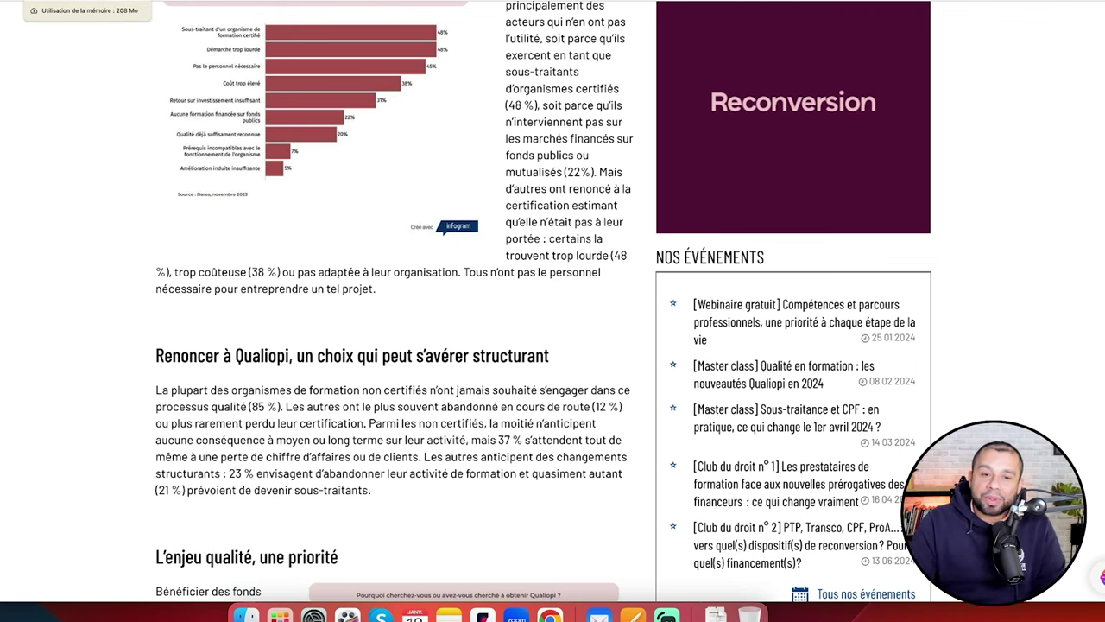
scroll(311, 152, "up", 3)
left_click_drag(164, 64, 545, 230)
left_click(545, 230)
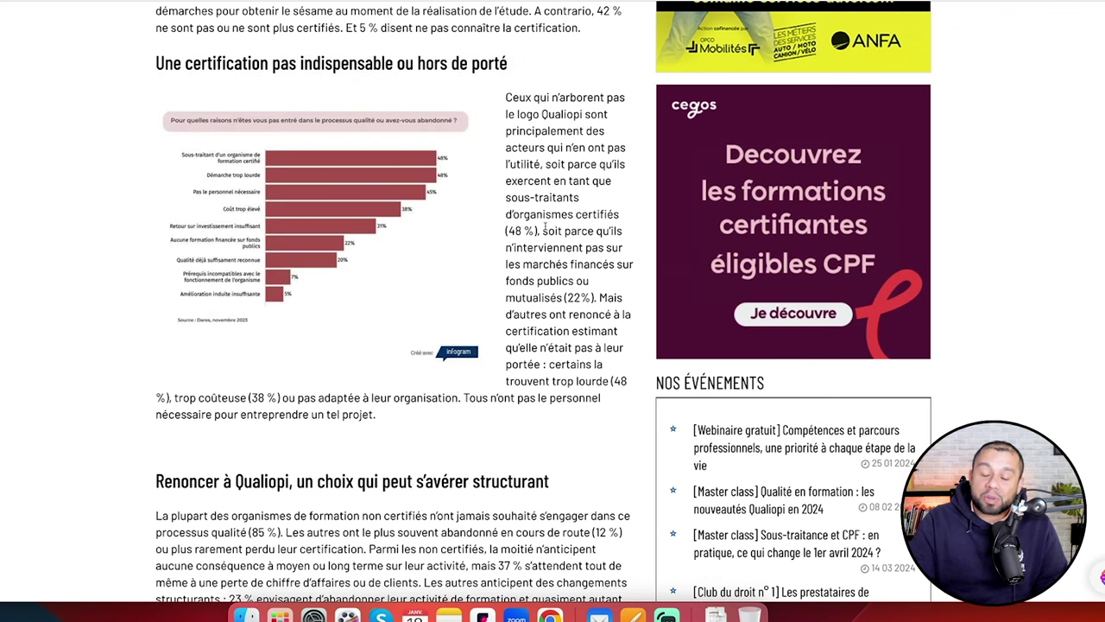
- Read the sections "Renoncer à Qualiopi, un choix qui peut s'avérer structurant" and "L'enjeu qualité, une priorité" with its chart
scroll(545, 230, "down", 5)
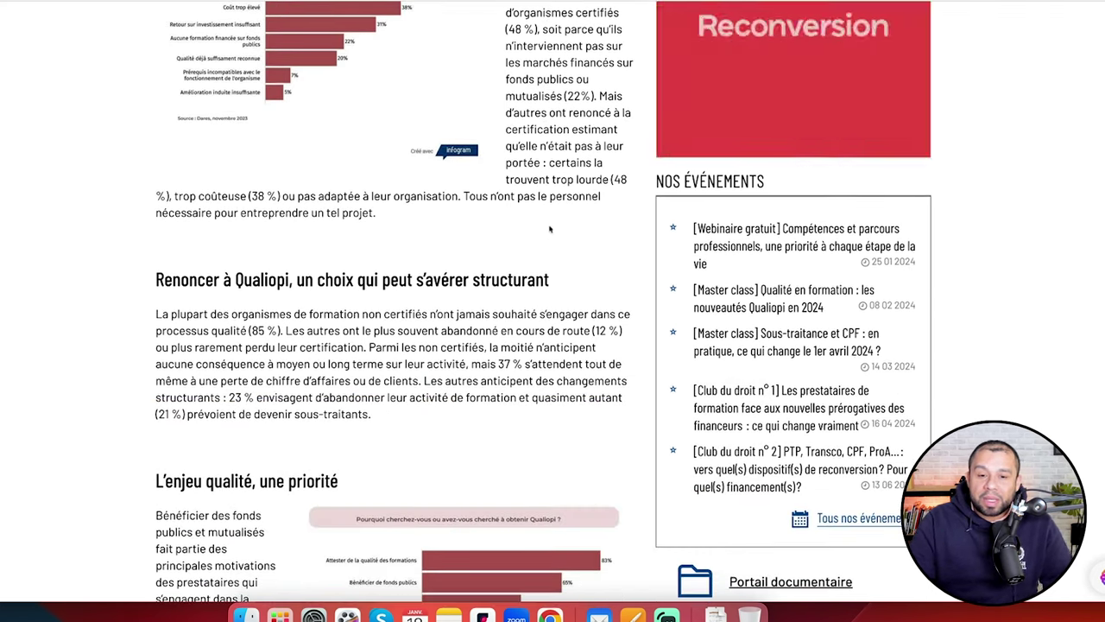
scroll(372, 304, "down", 5)
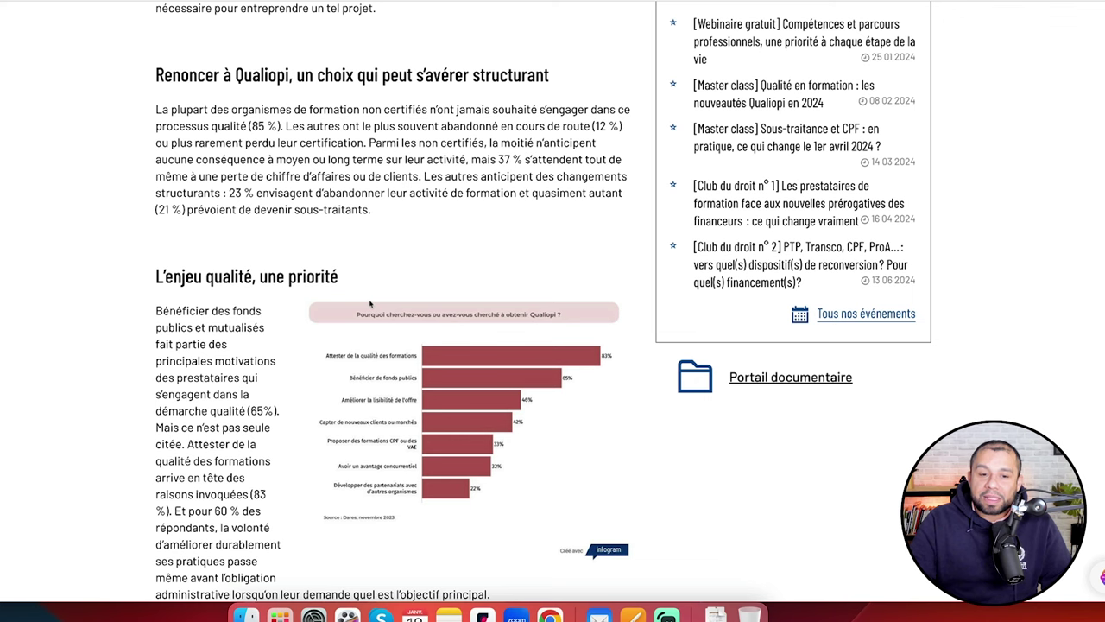
triple_click(156, 283)
left_click(376, 499)
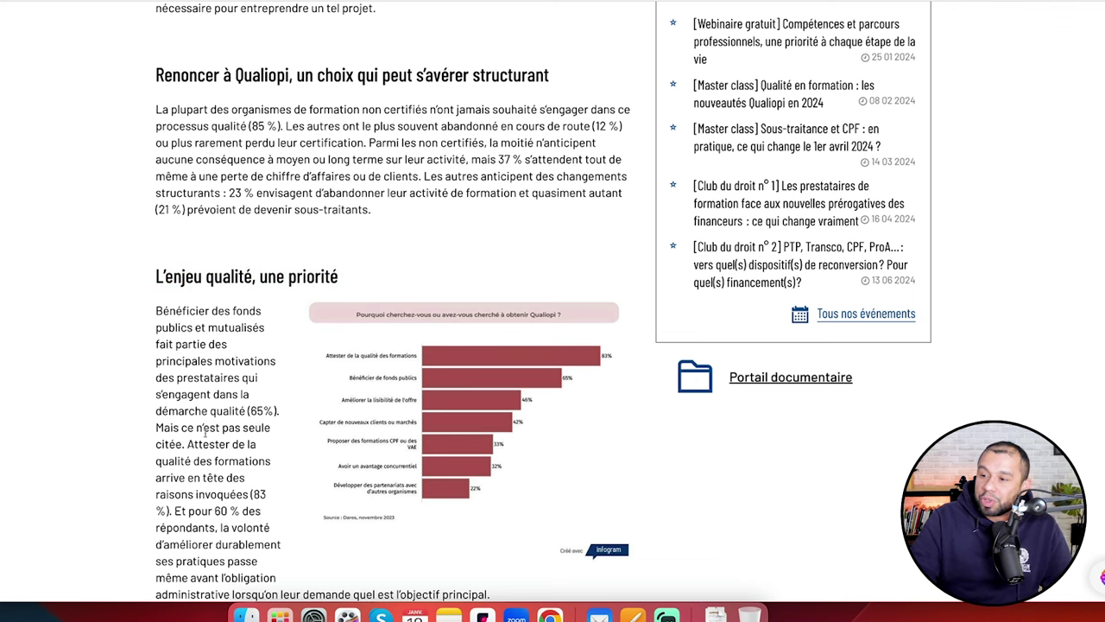
- Examine the section "Des pratiques qui évoluent" and its chart on what obtaining Qualiopi helped to change
scroll(204, 434, "down", 4)
scroll(204, 433, "down", 3)
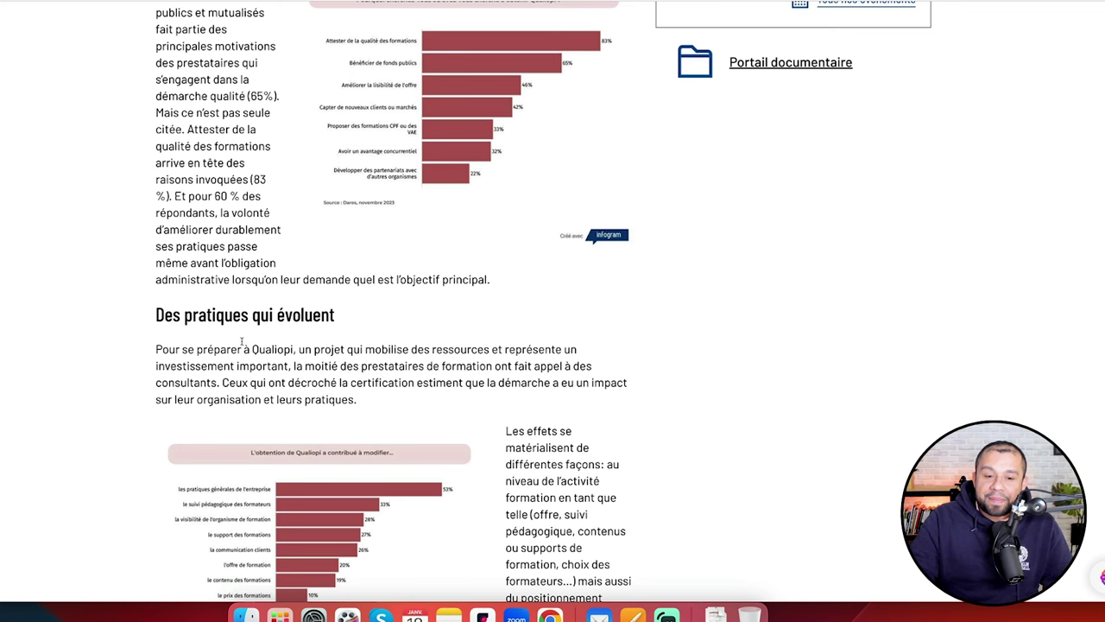
left_click_drag(154, 318, 553, 418)
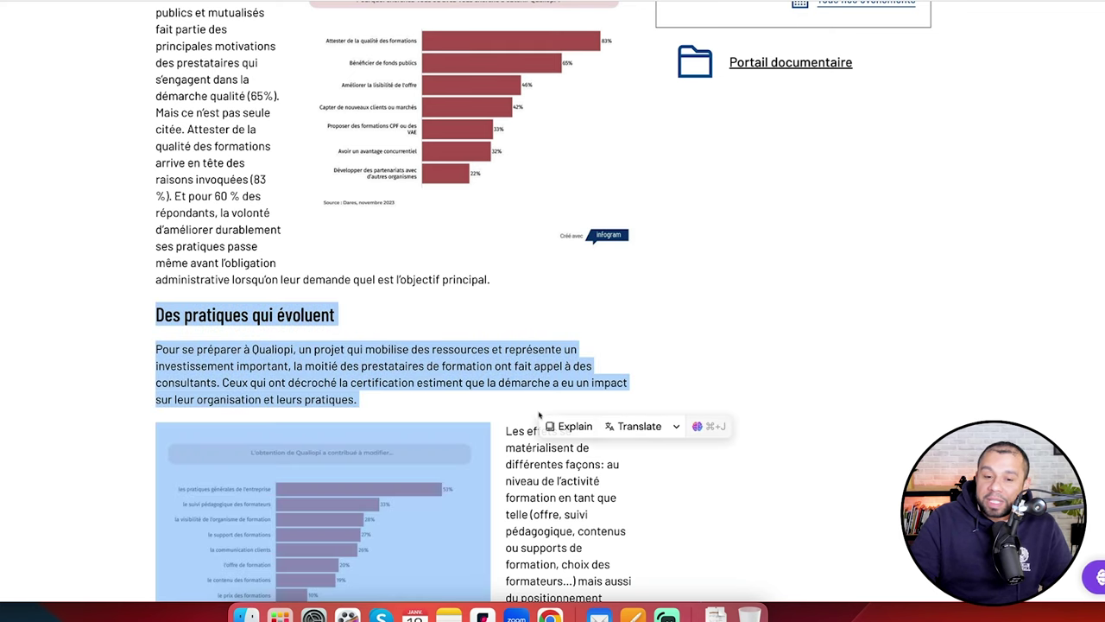
left_click(552, 420)
left_click(837, 437)
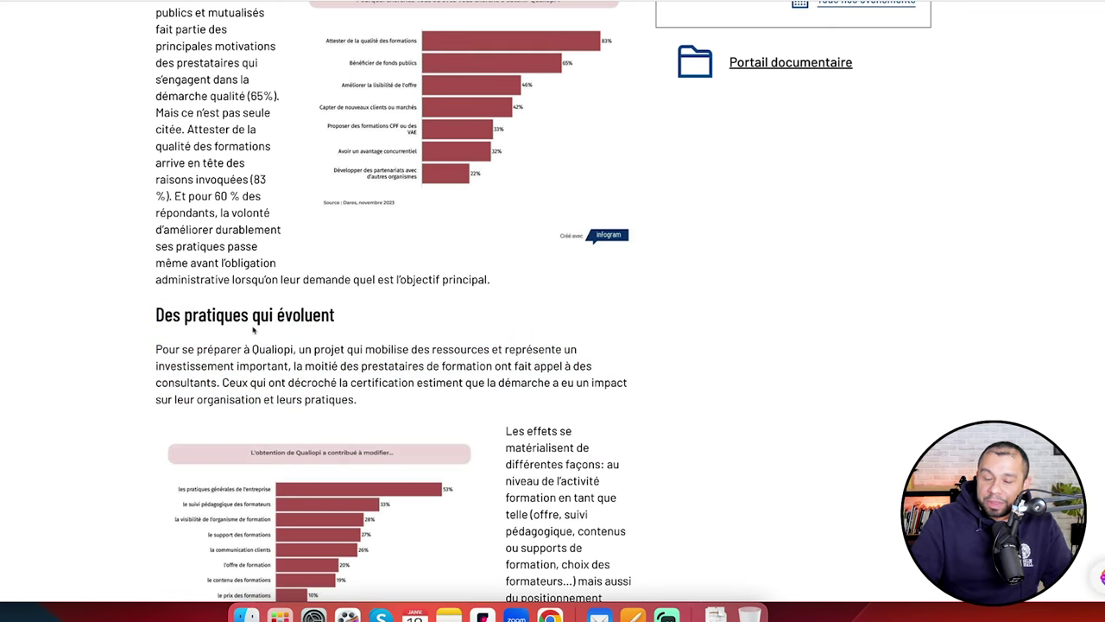
scroll(479, 476, "down", 5)
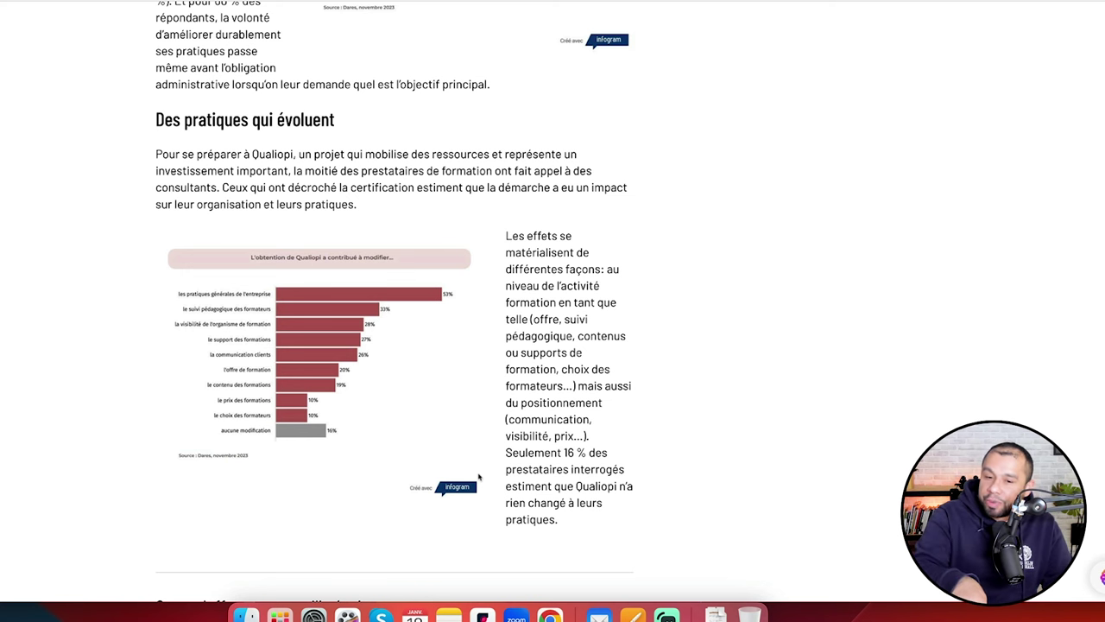
scroll(480, 476, "down", 8)
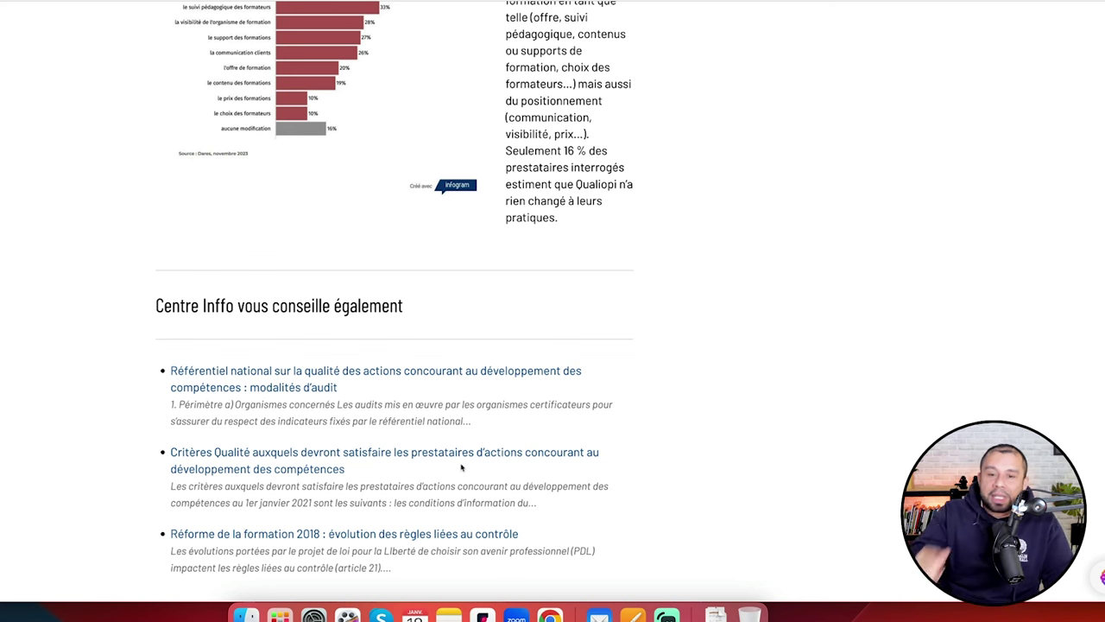
scroll(518, 369, "up", 4)
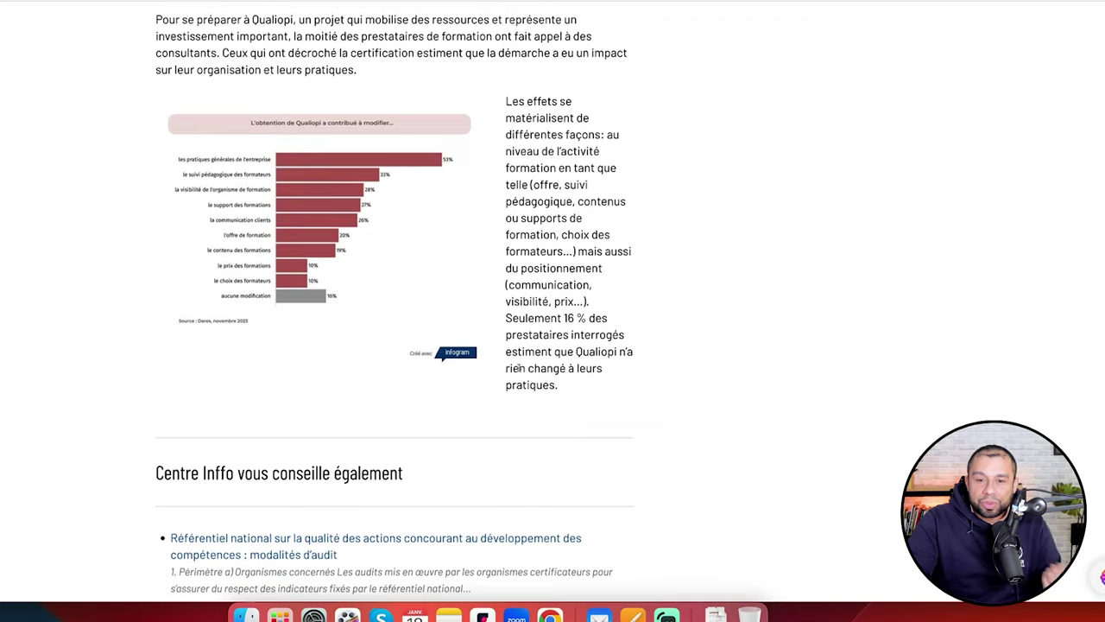
scroll(518, 369, "up", 2)
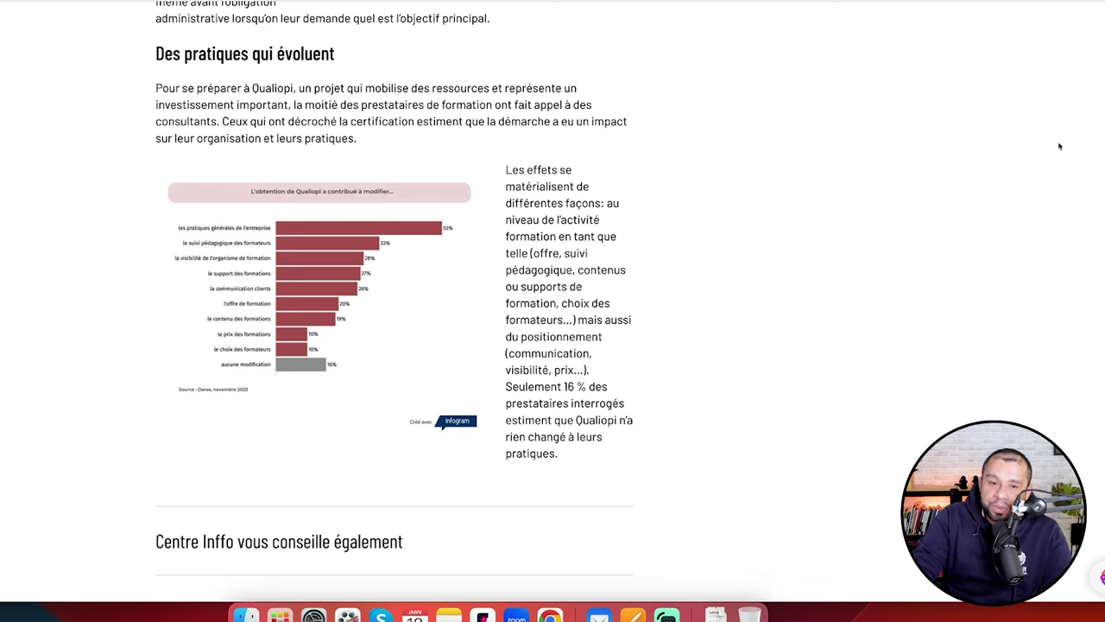
triple_click(279, 107)
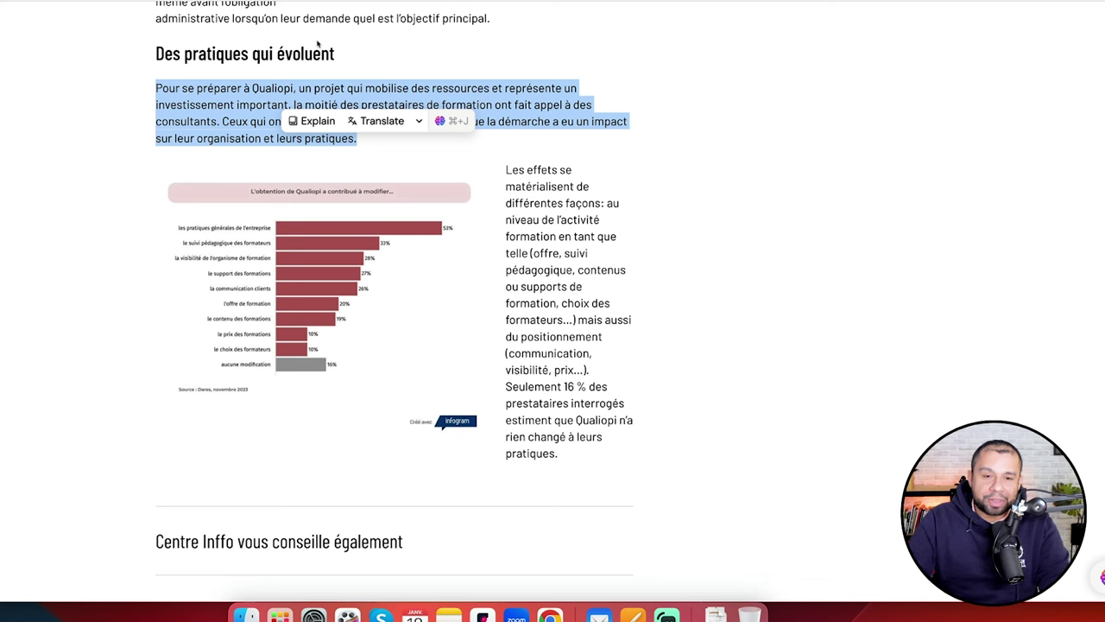
left_click(333, 69)
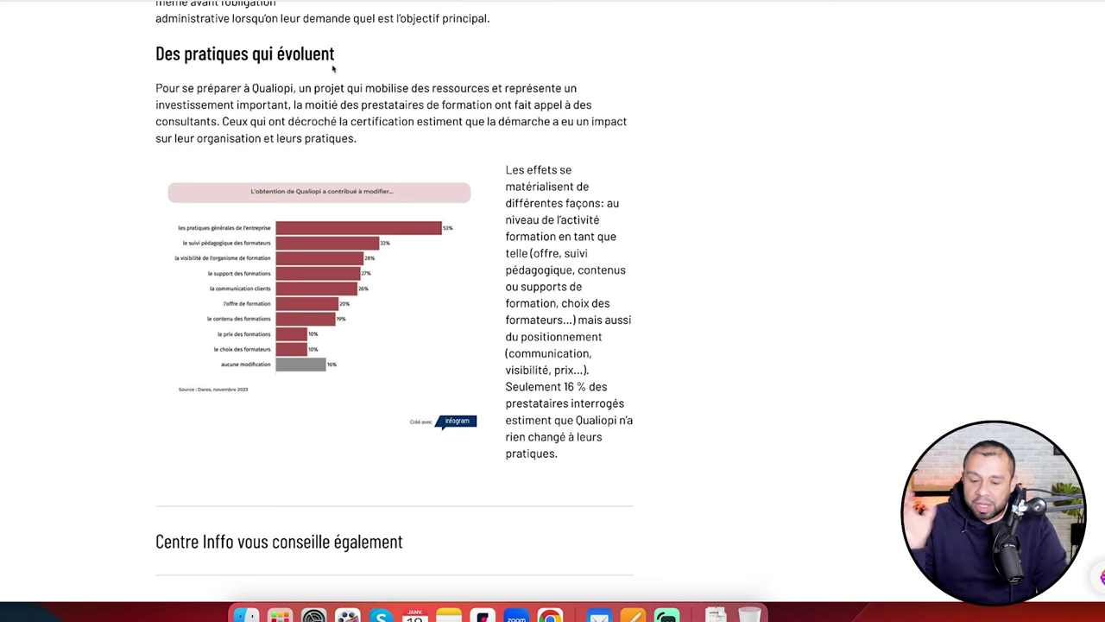